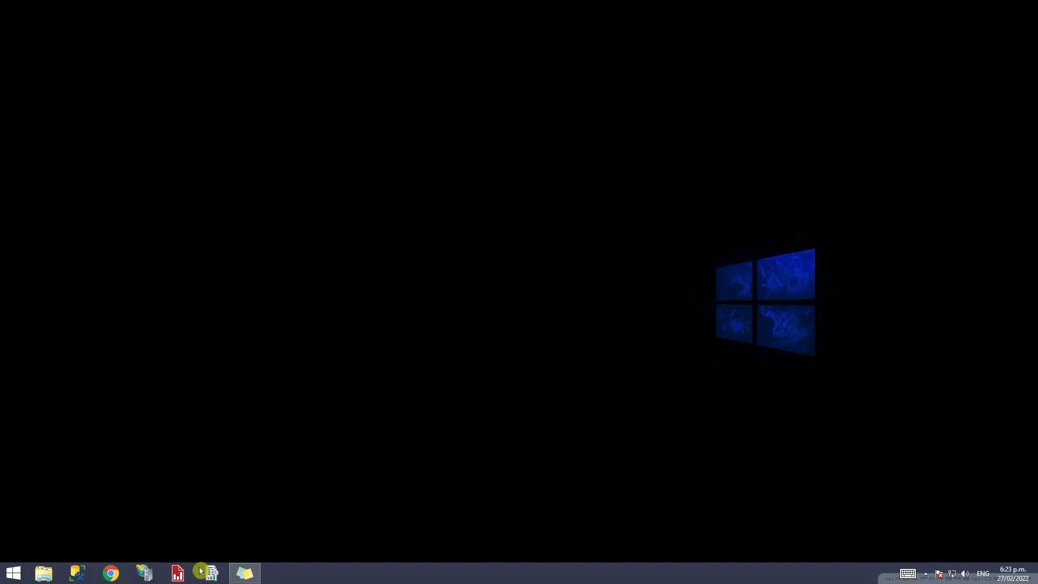
# - Open Microsoft Report Builder and create a blank report
pyautogui.click(183, 577)
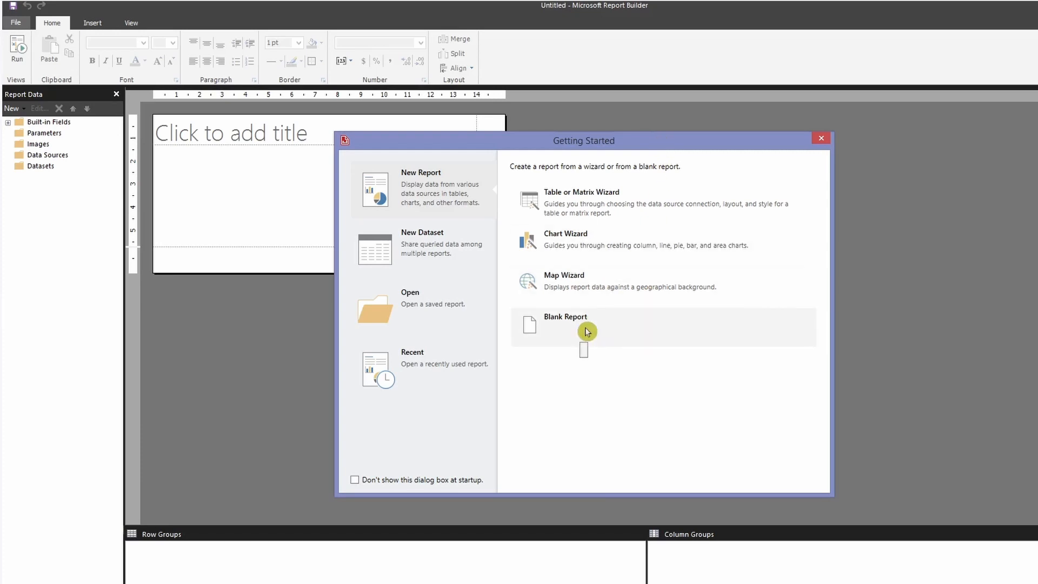
pyautogui.click(651, 331)
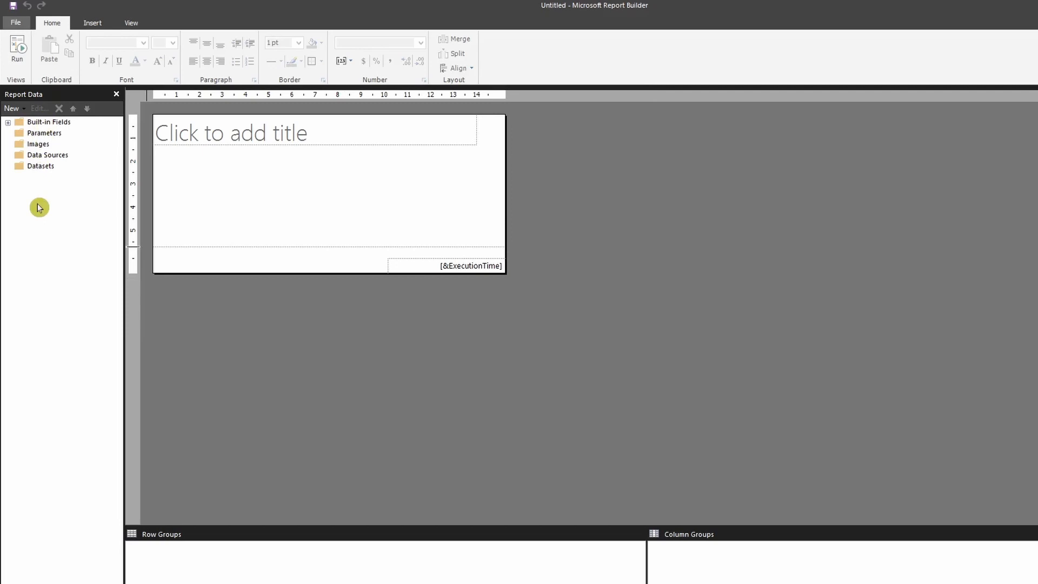
pyautogui.click(60, 156)
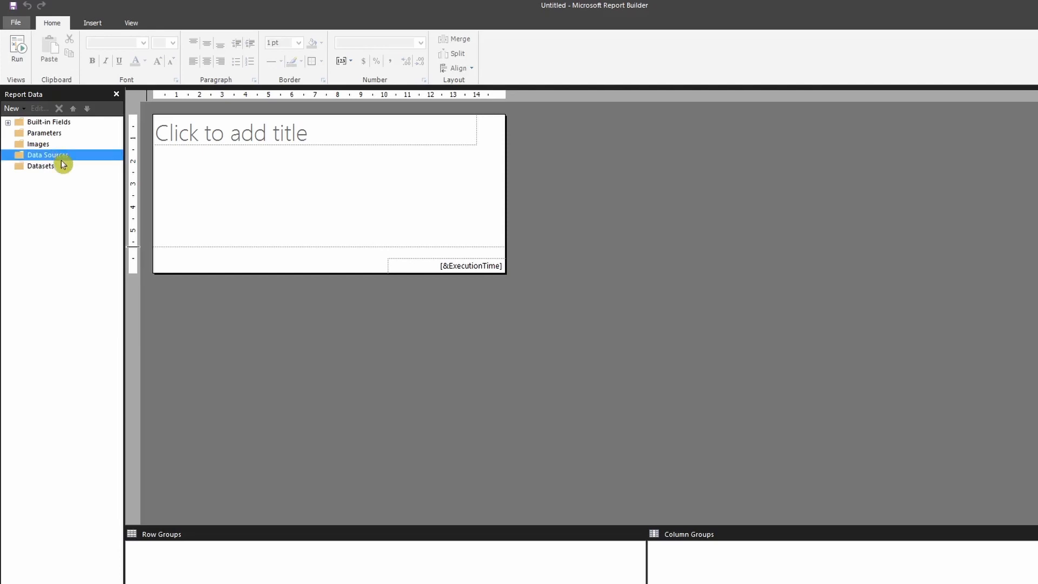
pyautogui.click(86, 168)
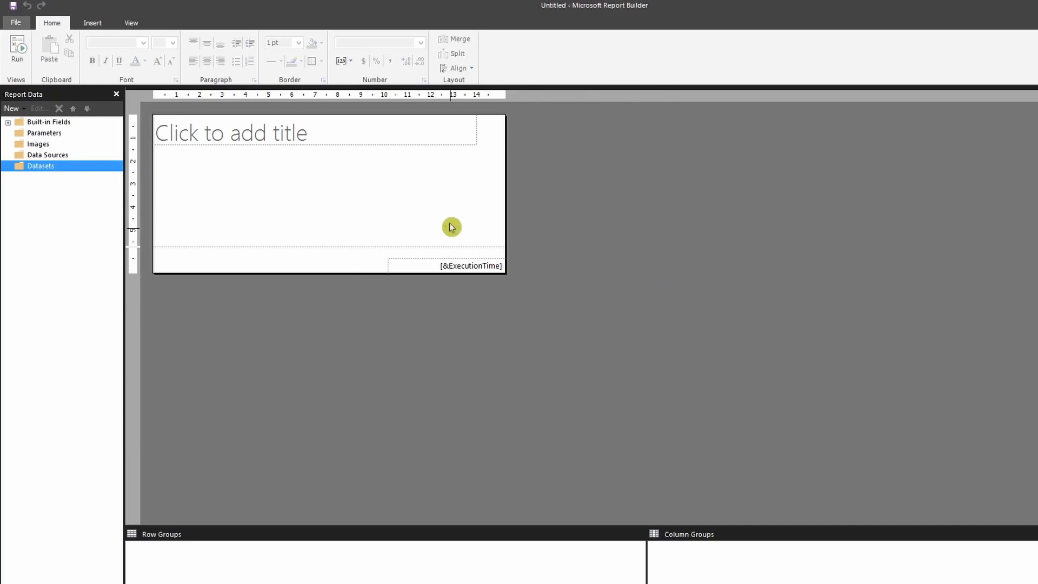
# - Extend the report's page footer slightly downward
pyautogui.moveTo(505, 197)
pyautogui.mouseDown()
pyautogui.moveTo(680, 195)
pyautogui.moveTo(486, 196)
pyautogui.mouseUp()
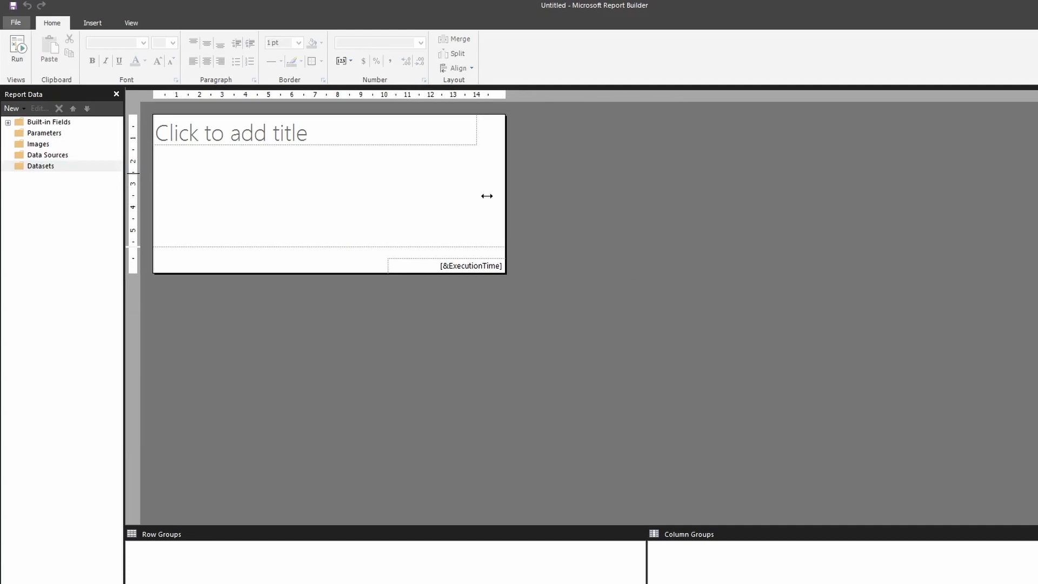
pyautogui.moveTo(357, 281); pyautogui.dragTo(382, 277)
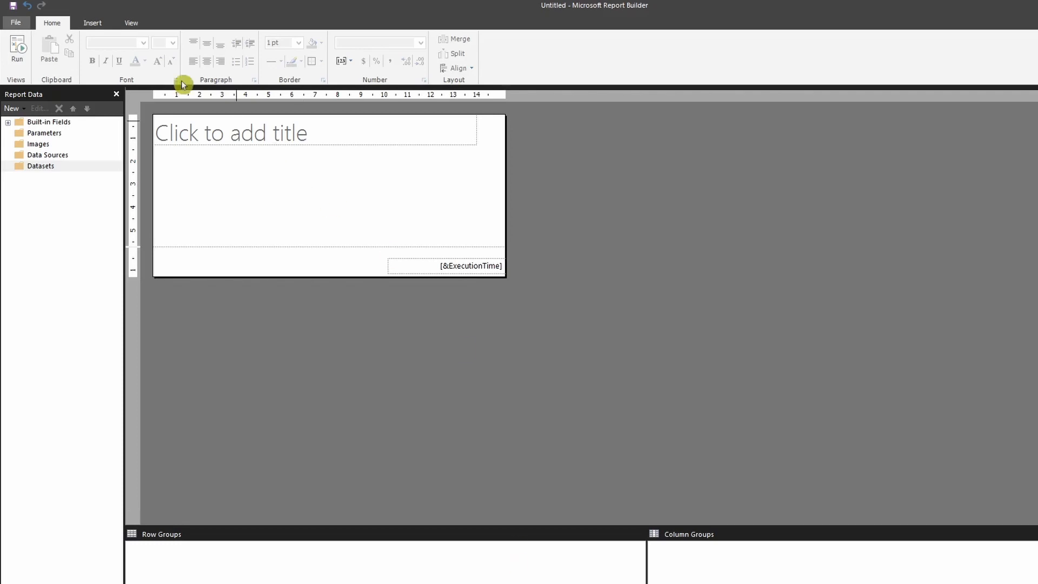
# - Hide the Grouping pane and show the Properties pane for the report title text box
pyautogui.click(138, 27)
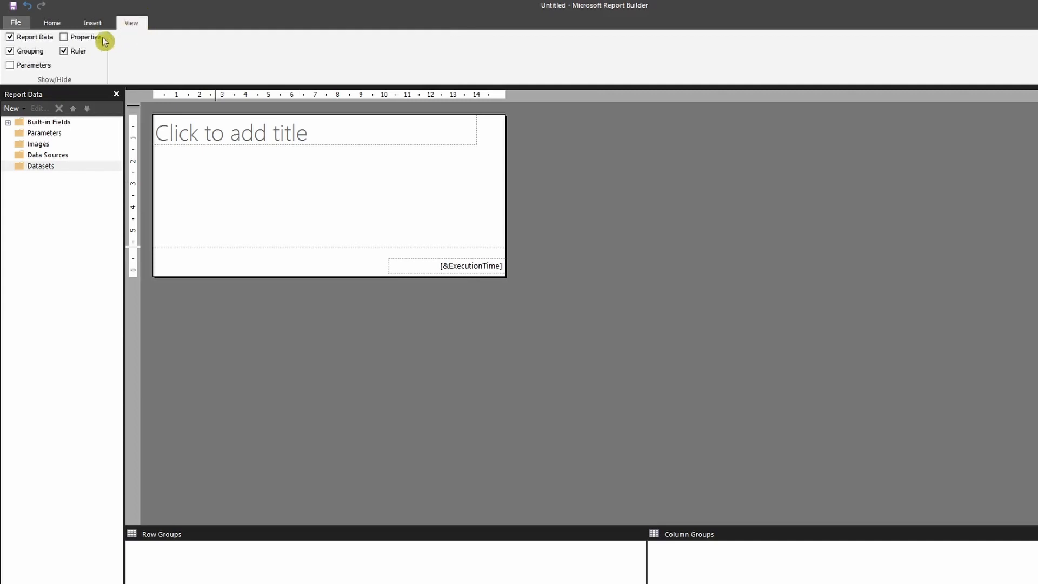
pyautogui.click(32, 51)
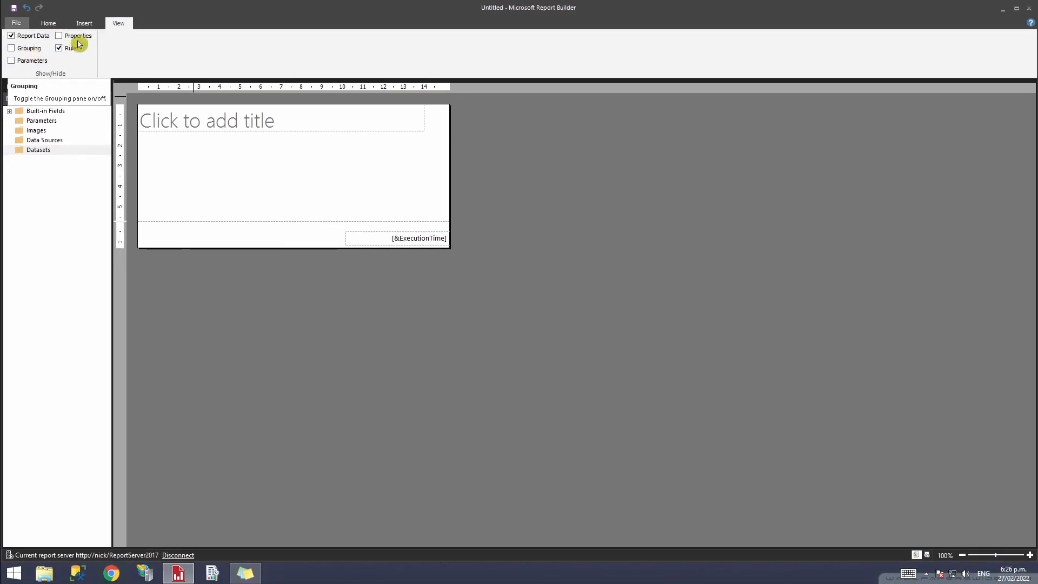
pyautogui.click(60, 36)
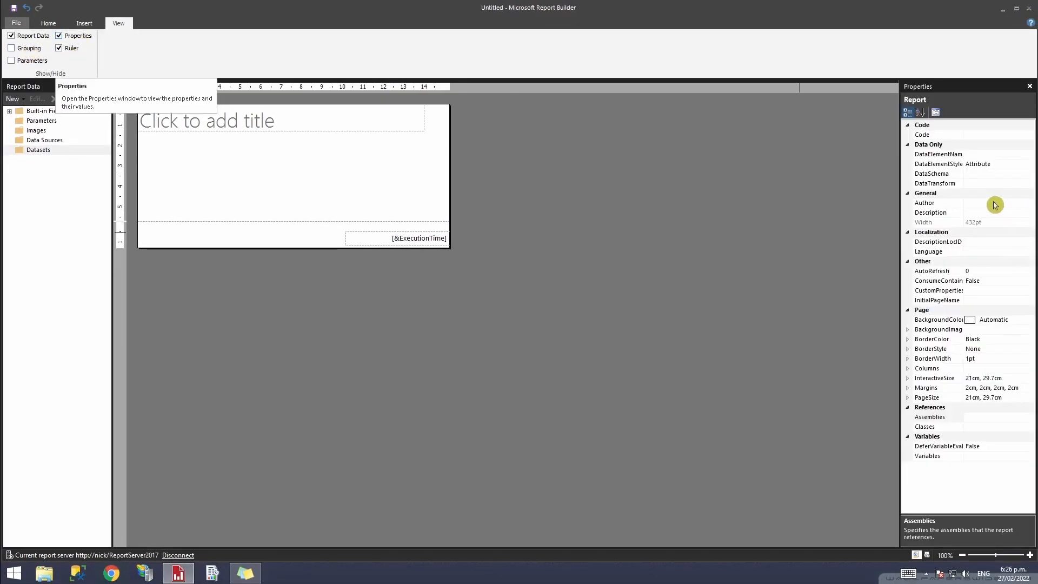
pyautogui.click(74, 38)
pyautogui.click(74, 38)
pyautogui.click(324, 130)
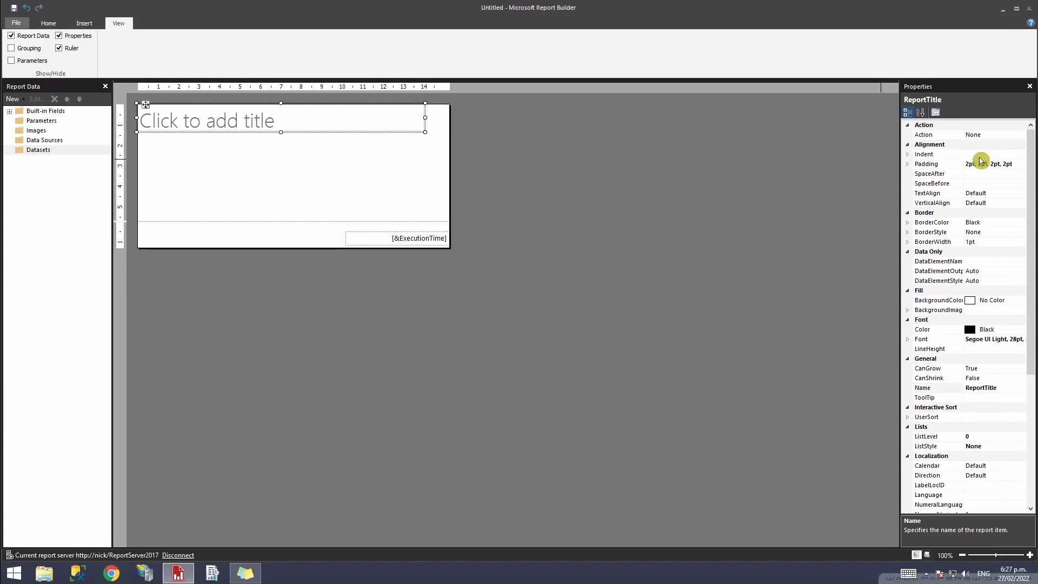
# - Look through the formatting commands and the report items that can be inserted into the report body
pyautogui.click(50, 26)
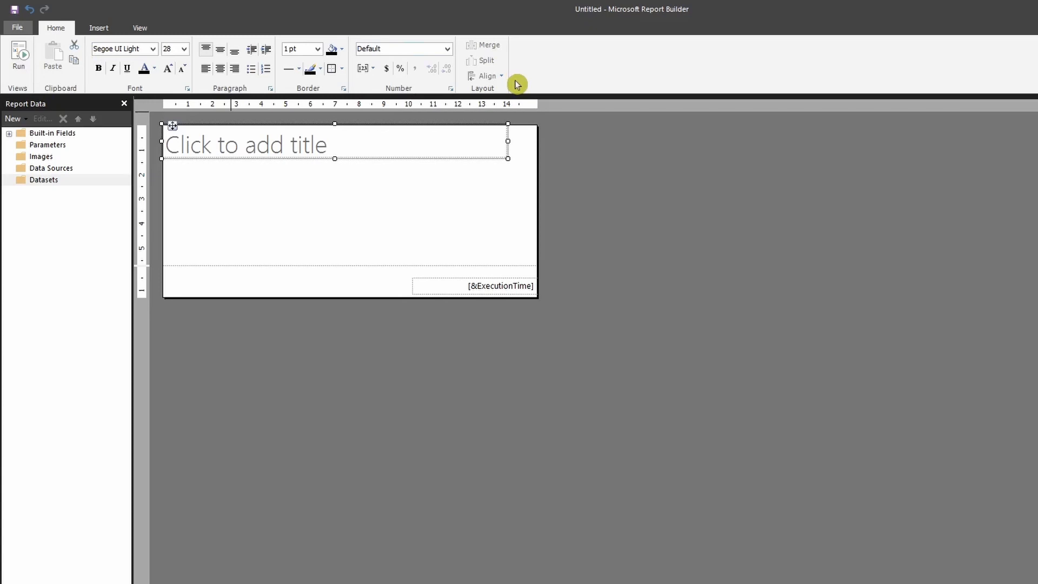
pyautogui.click(142, 28)
pyautogui.click(96, 27)
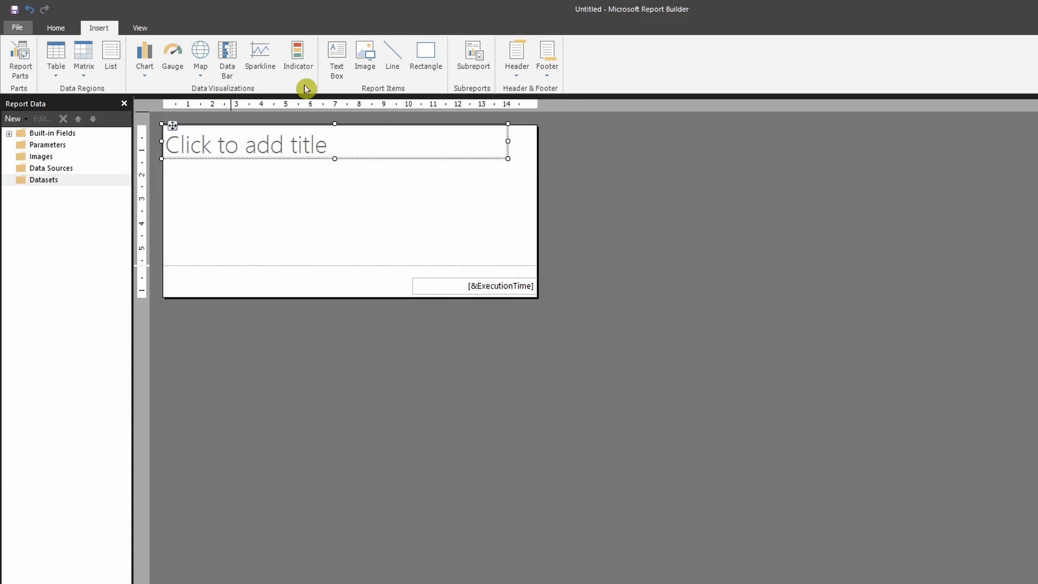
pyautogui.click(313, 199)
pyautogui.rightClick(313, 193)
pyautogui.moveTo(372, 253)
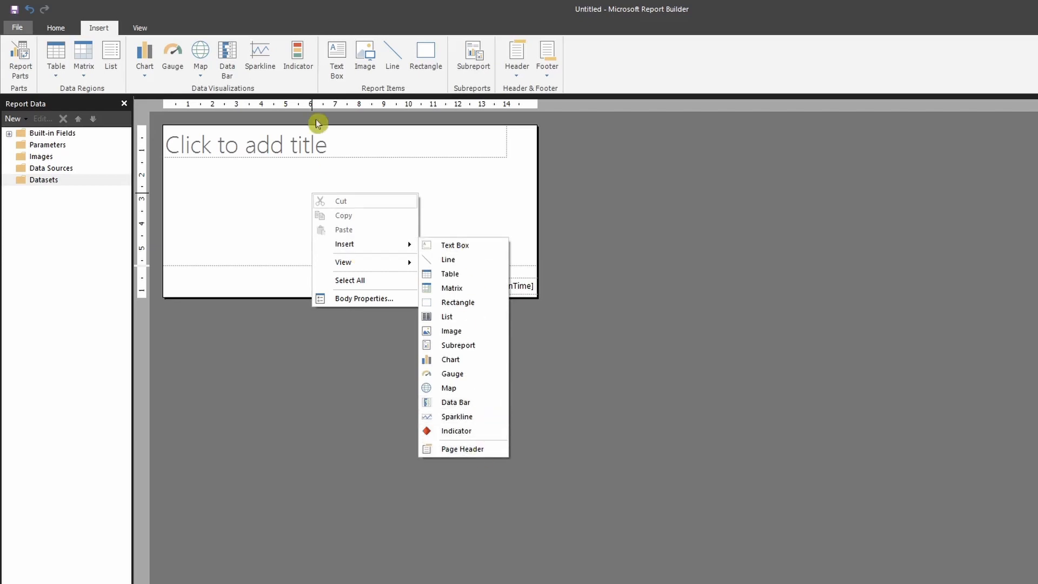
pyautogui.click(262, 204)
pyautogui.click(426, 53)
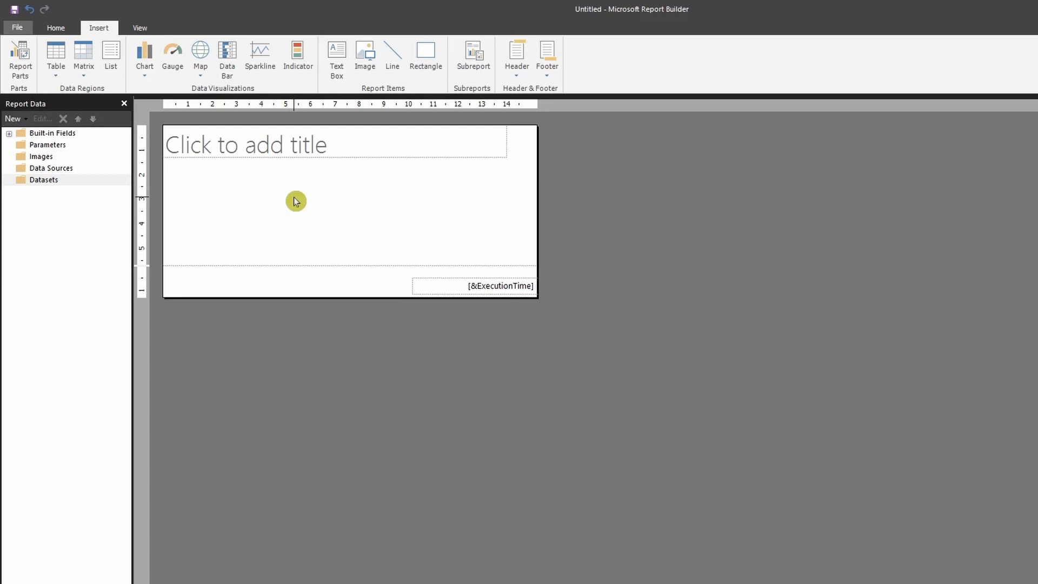
# - Add a data source named Demo that uses an embedded connection of type Microsoft SQL Server
pyautogui.click(64, 169)
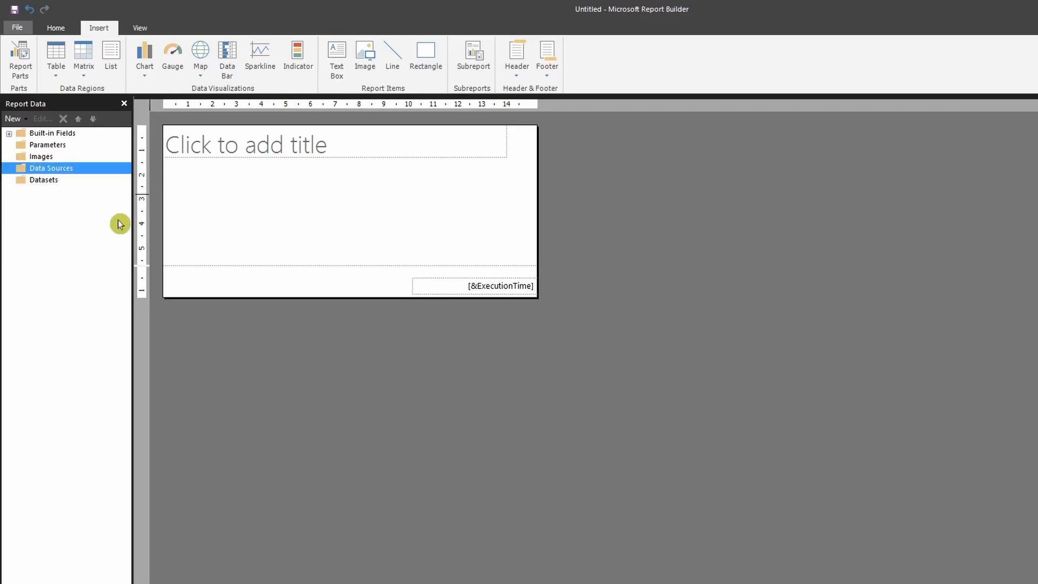
pyautogui.rightClick(80, 168)
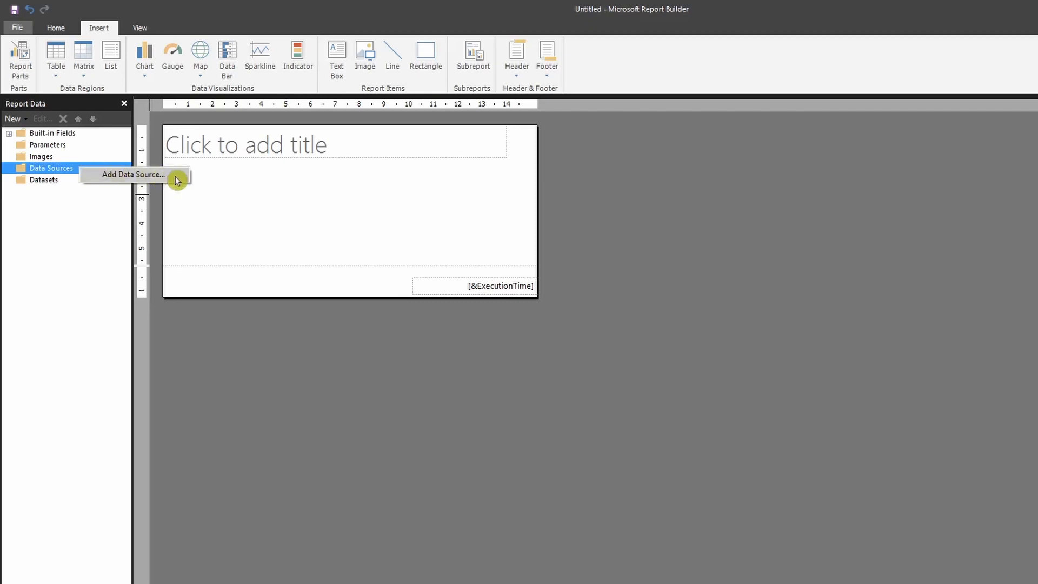
pyautogui.click(157, 174)
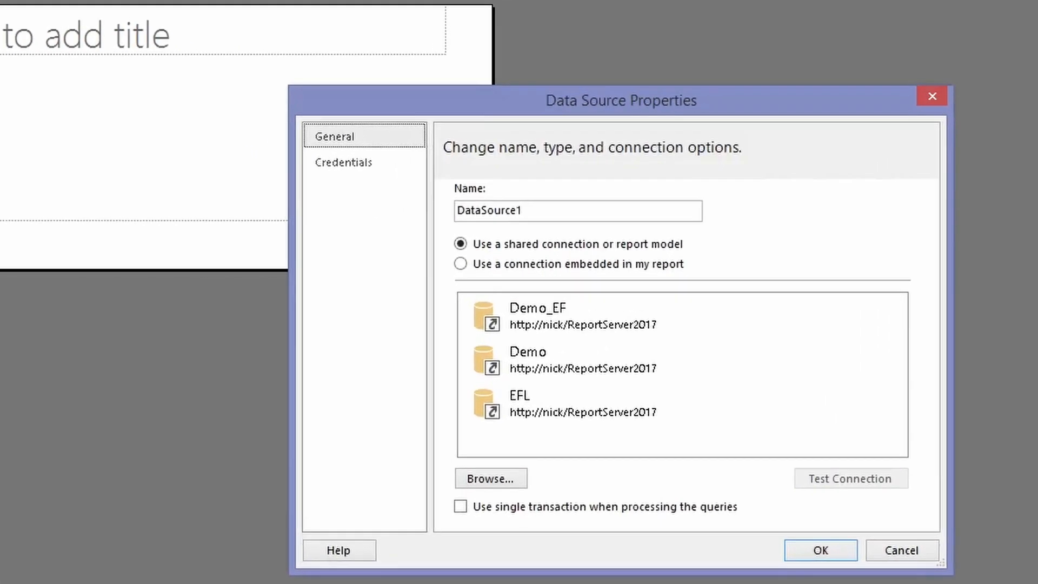
pyautogui.click(647, 264)
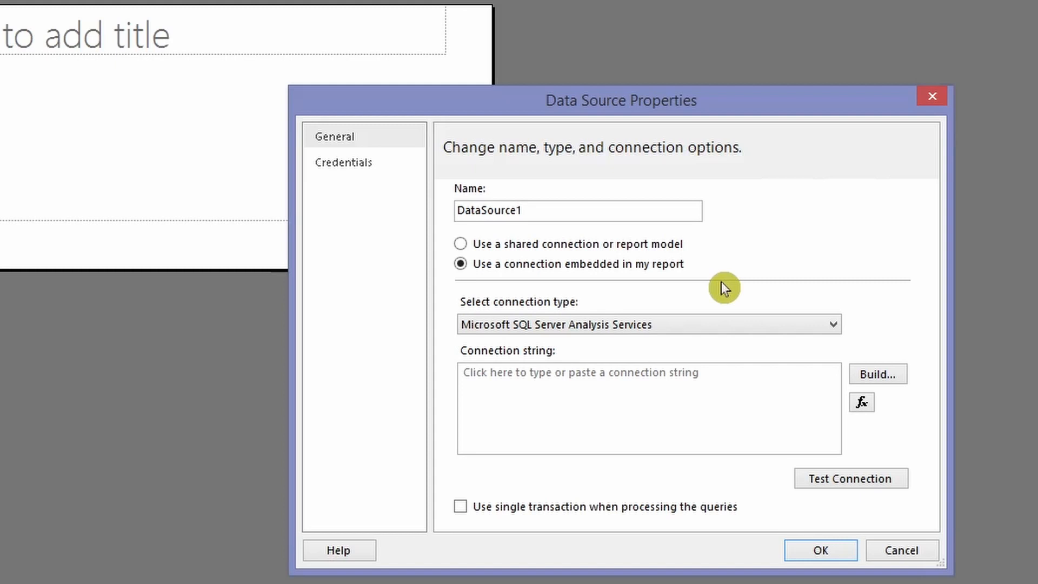
pyautogui.moveTo(527, 210); pyautogui.dragTo(449, 211)
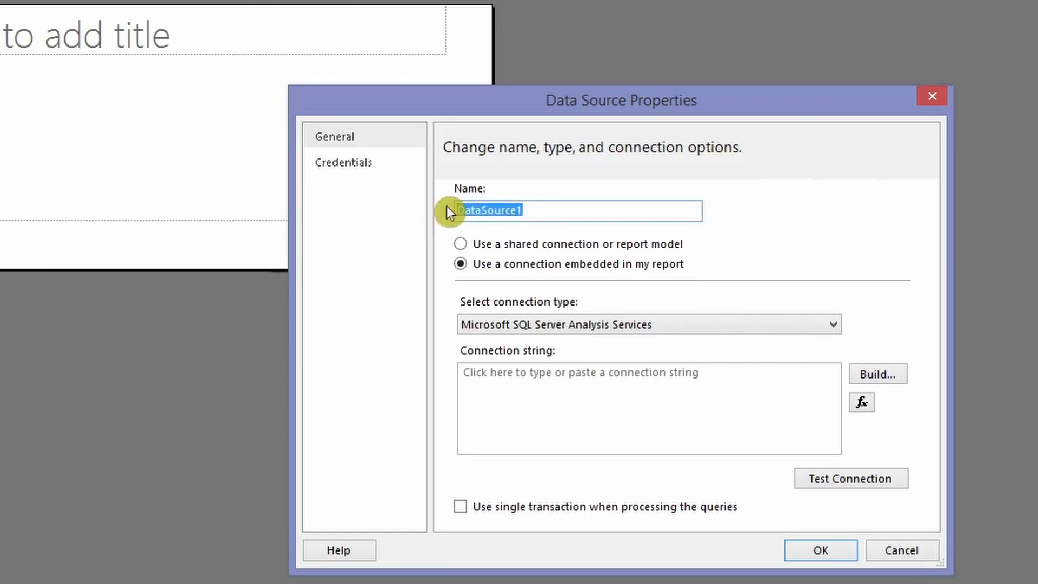
pyautogui.write('Demo')
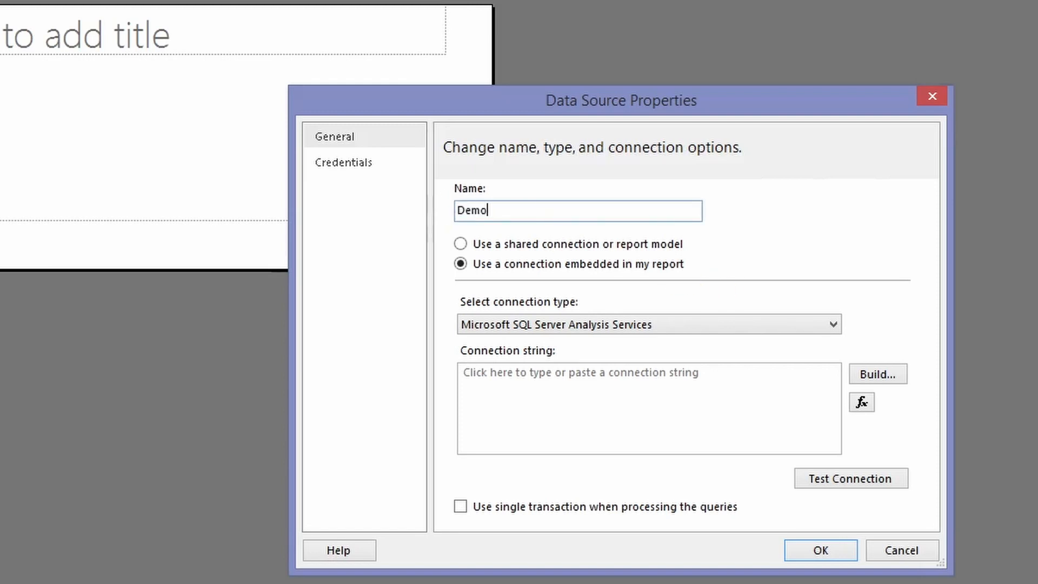
pyautogui.click(709, 323)
pyautogui.click(627, 411)
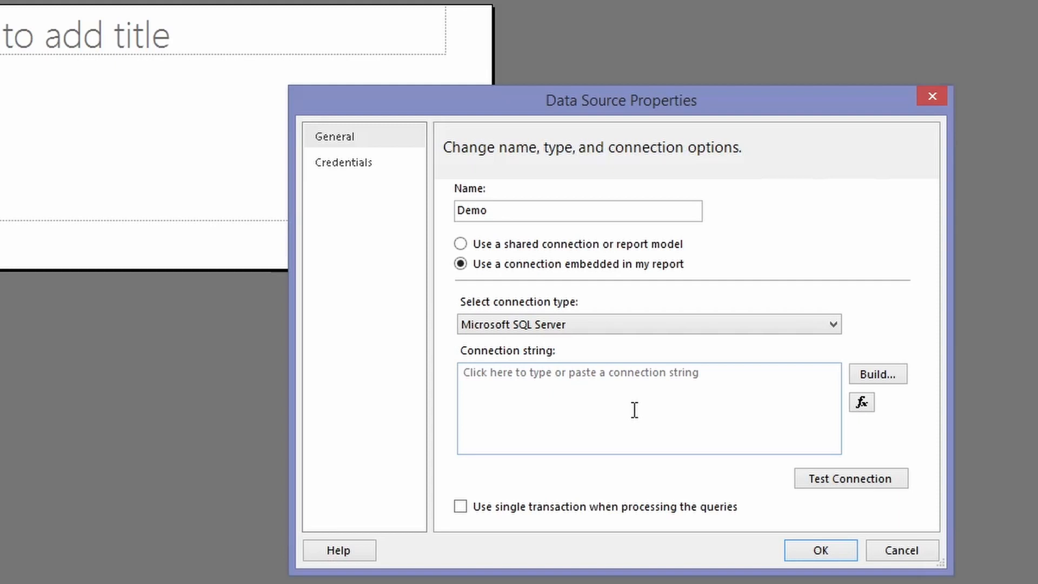
# - Start building the connection string and set the server name to NICK
pyautogui.click(699, 403)
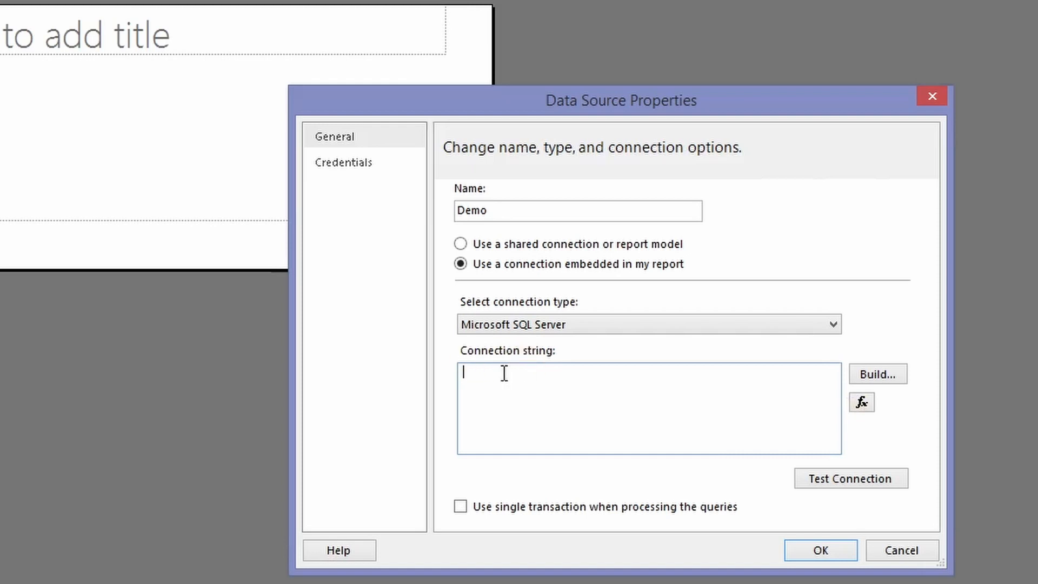
pyautogui.click(877, 373)
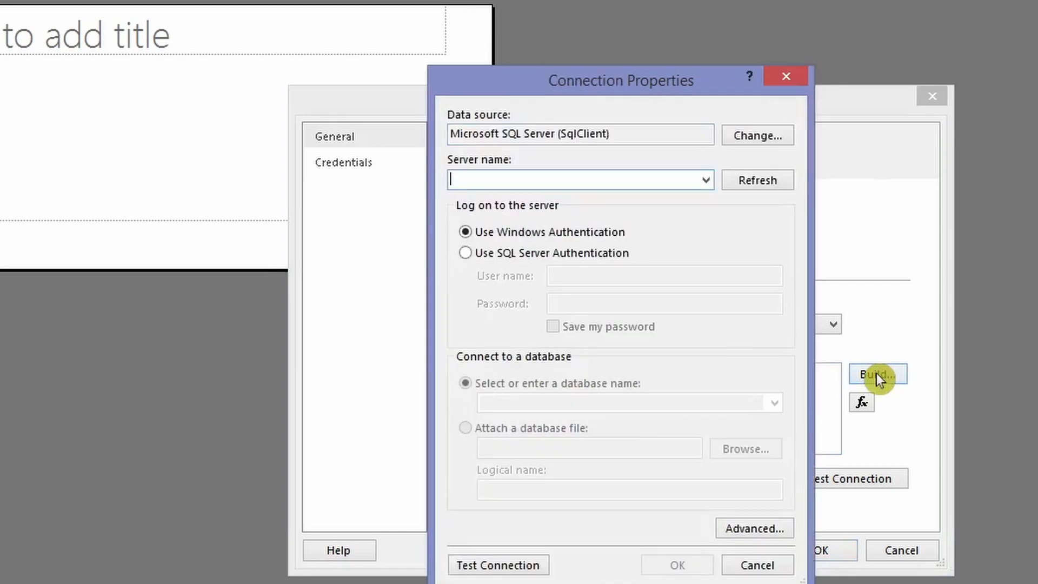
pyautogui.hotkey('alt', 'Tab')
pyautogui.click(539, 173)
pyautogui.write('NICK')
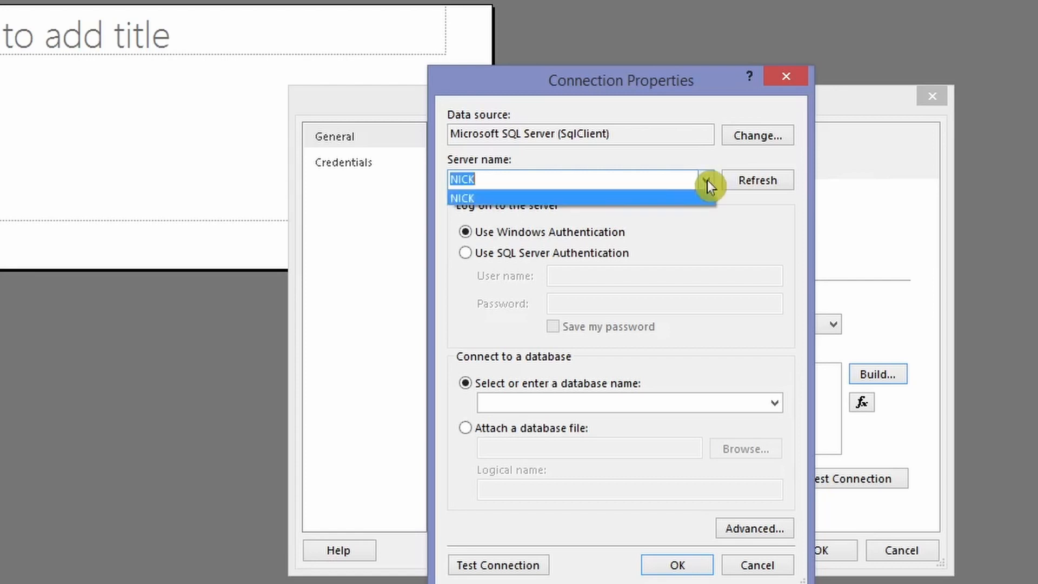
pyautogui.click(559, 204)
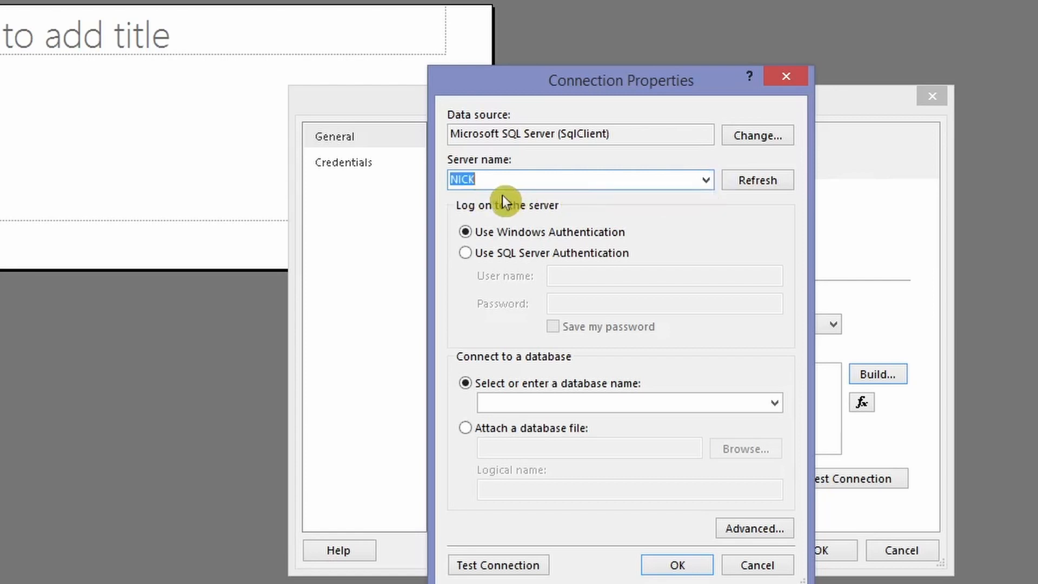
# - Set the connection's database name to Demo and accept the connection properties
pyautogui.click(624, 399)
pyautogui.write('Dem')
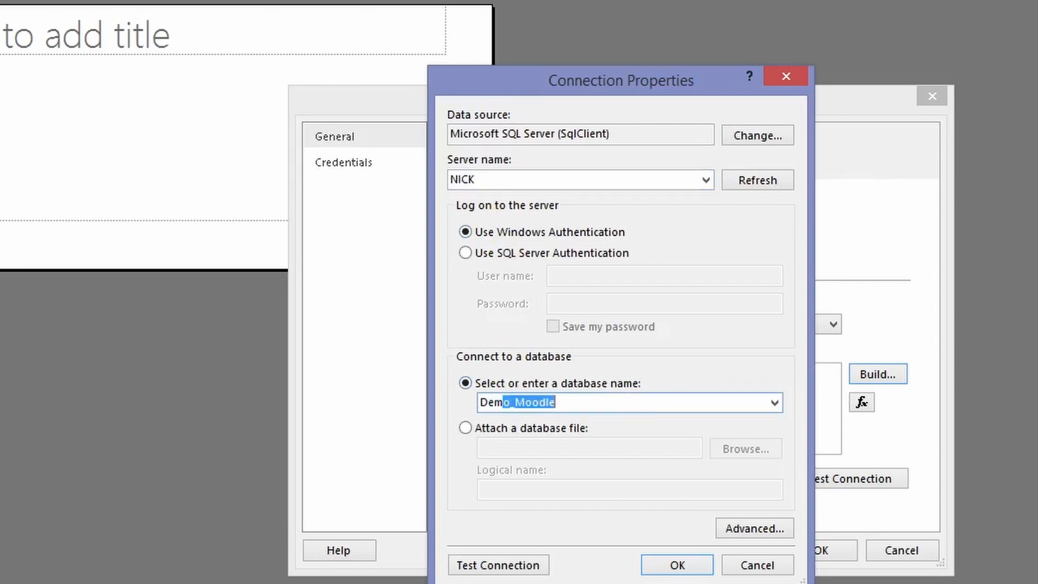
pyautogui.write('o')
pyautogui.press('BackSpace')
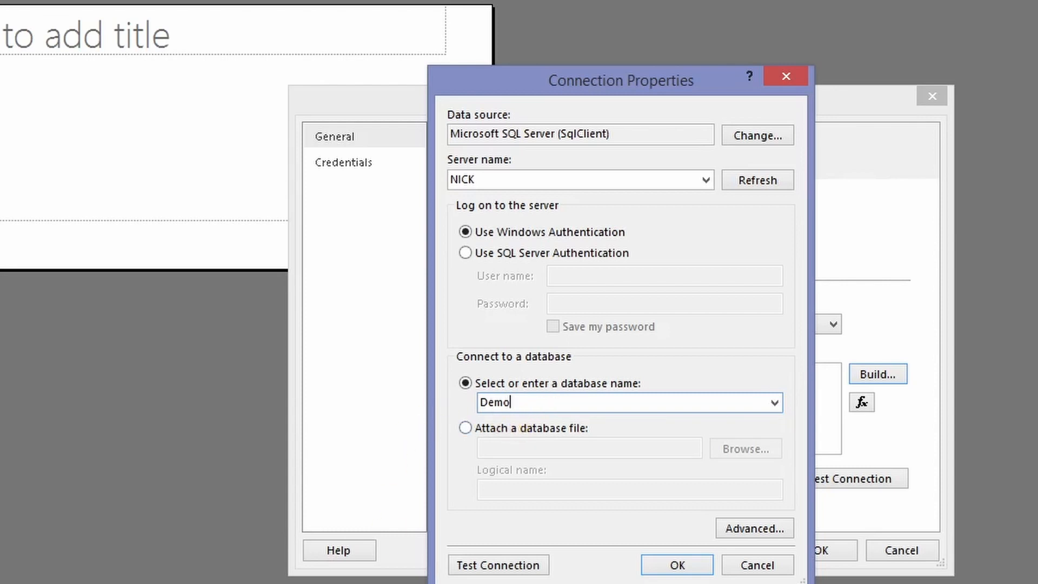
pyautogui.click(678, 566)
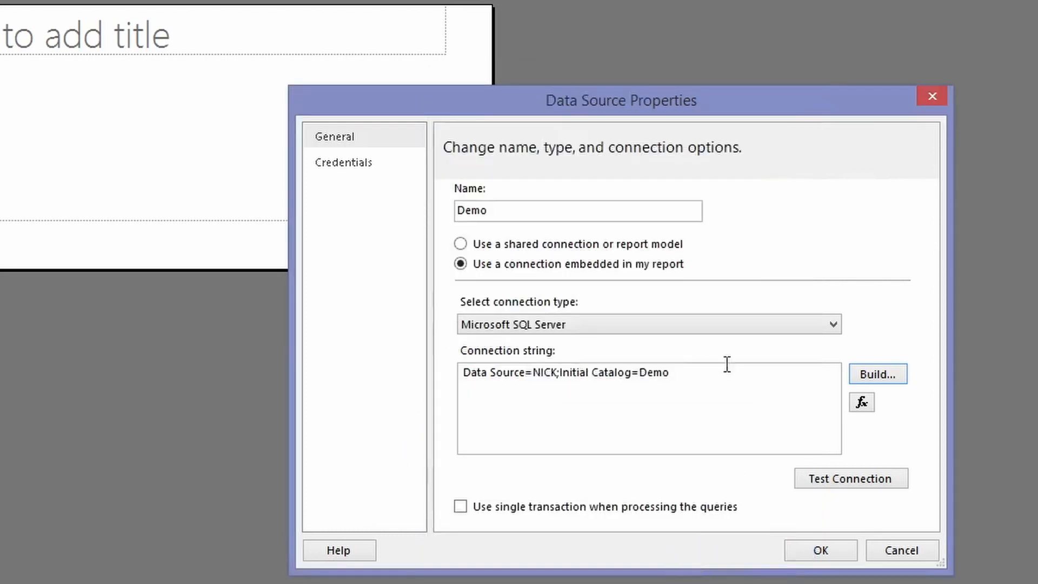
# - Review the generated connection string, test the connection and save the Demo data source
pyautogui.moveTo(690, 382); pyautogui.dragTo(440, 372)
pyautogui.click(646, 394)
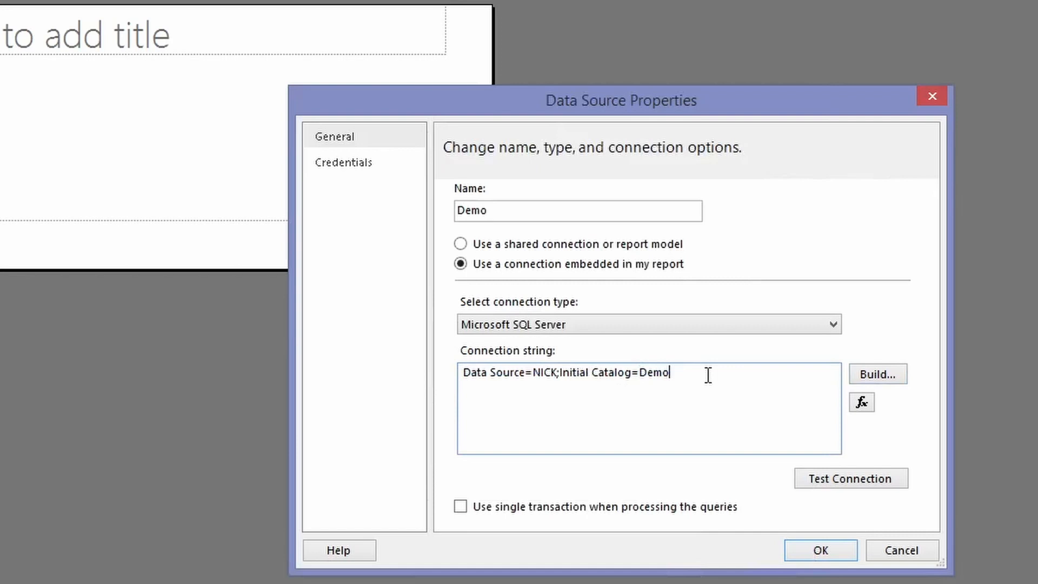
pyautogui.click(878, 482)
pyautogui.click(820, 550)
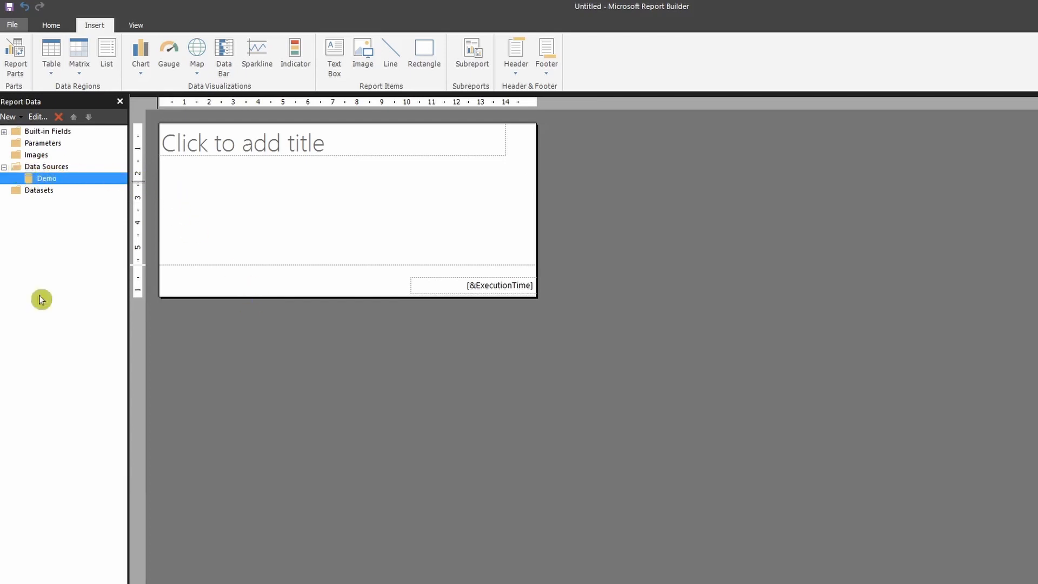
# - Add a new dataset to the report and name it EmployeeRecord
pyautogui.click(51, 191)
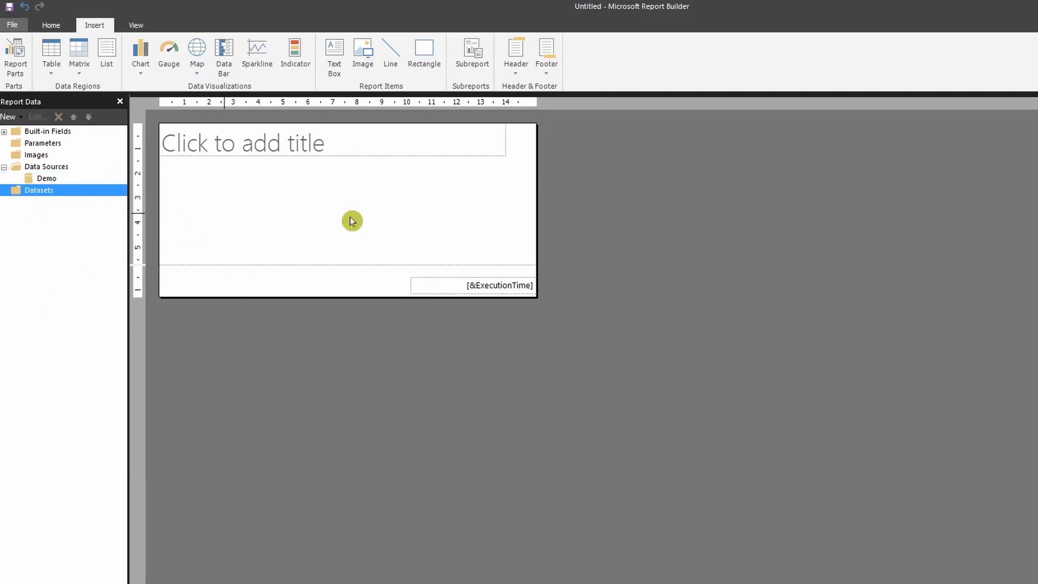
pyautogui.click(475, 223)
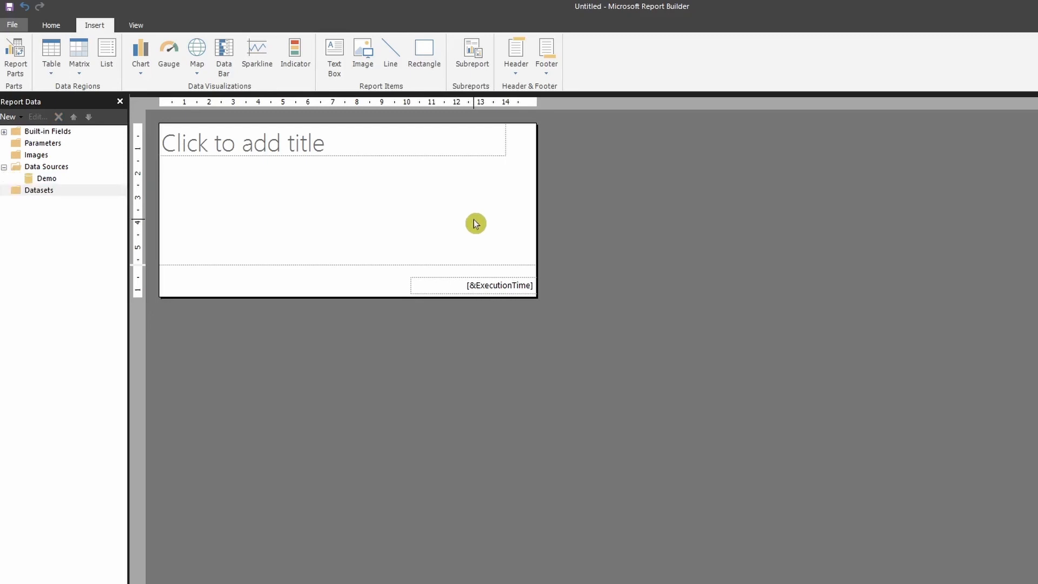
pyautogui.click(49, 197)
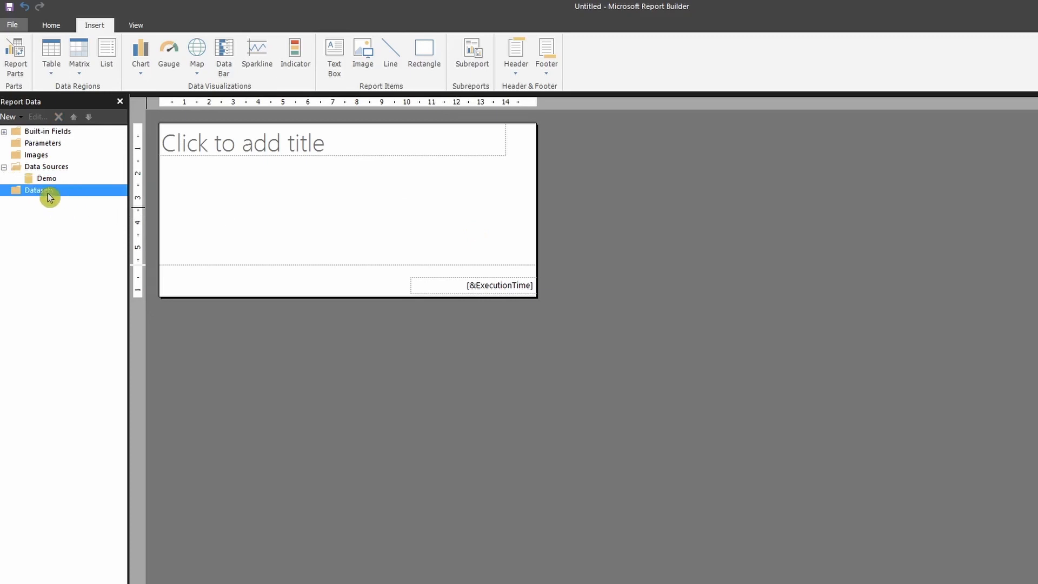
pyautogui.rightClick(55, 195)
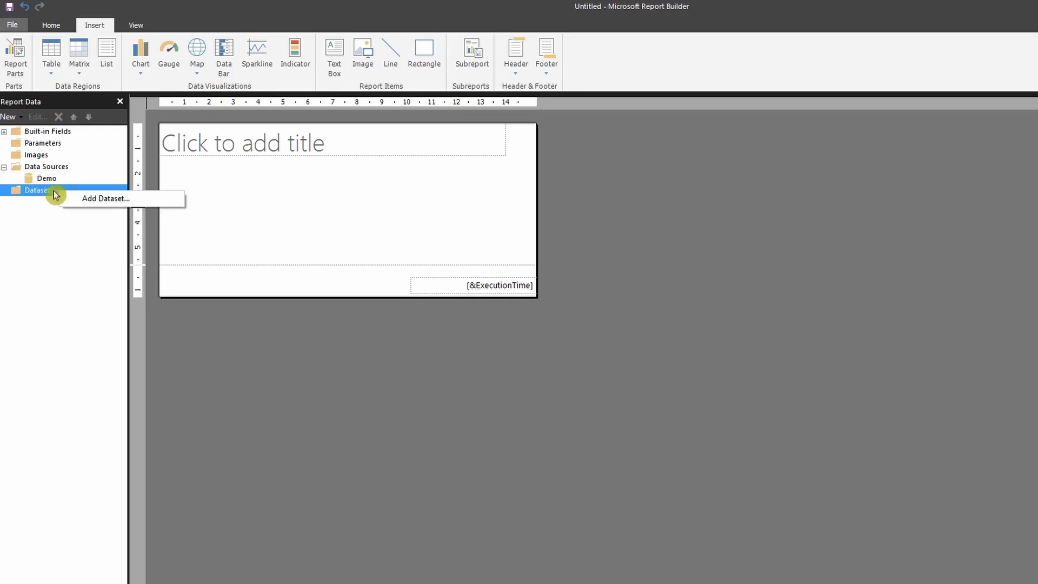
pyautogui.click(145, 204)
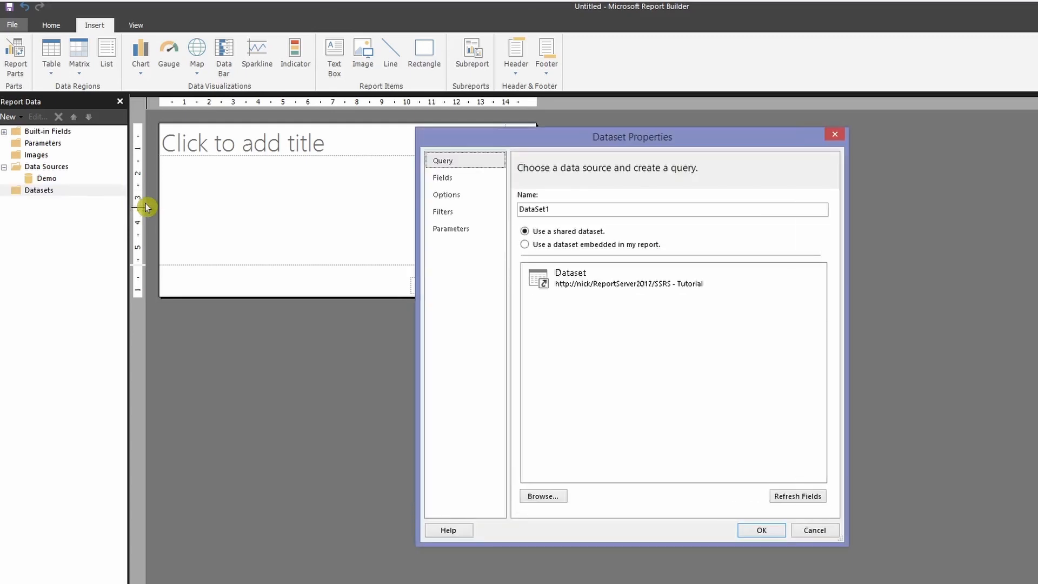
pyautogui.moveTo(597, 210); pyautogui.dragTo(457, 215)
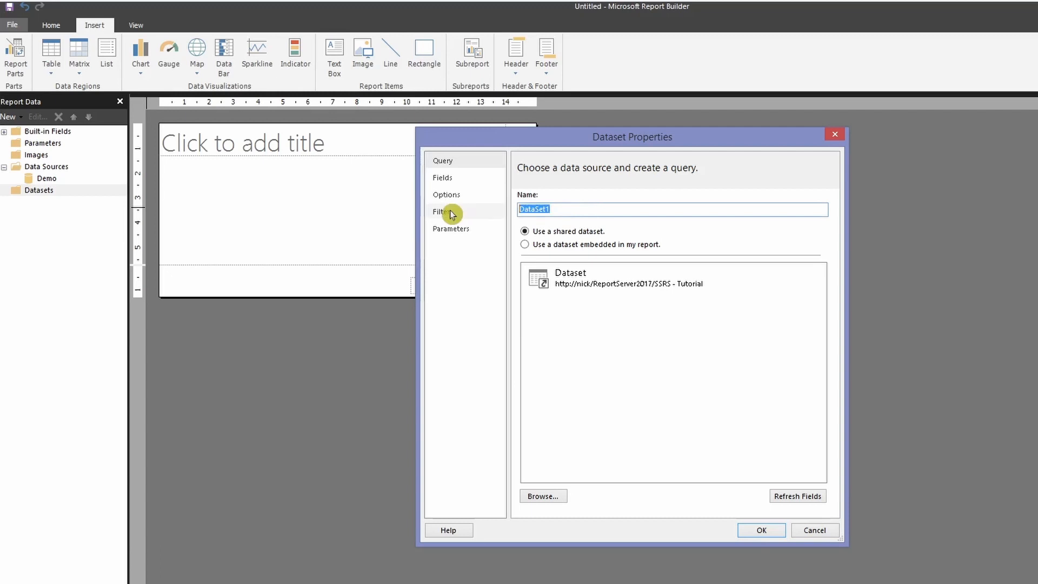
pyautogui.write('Emplp')
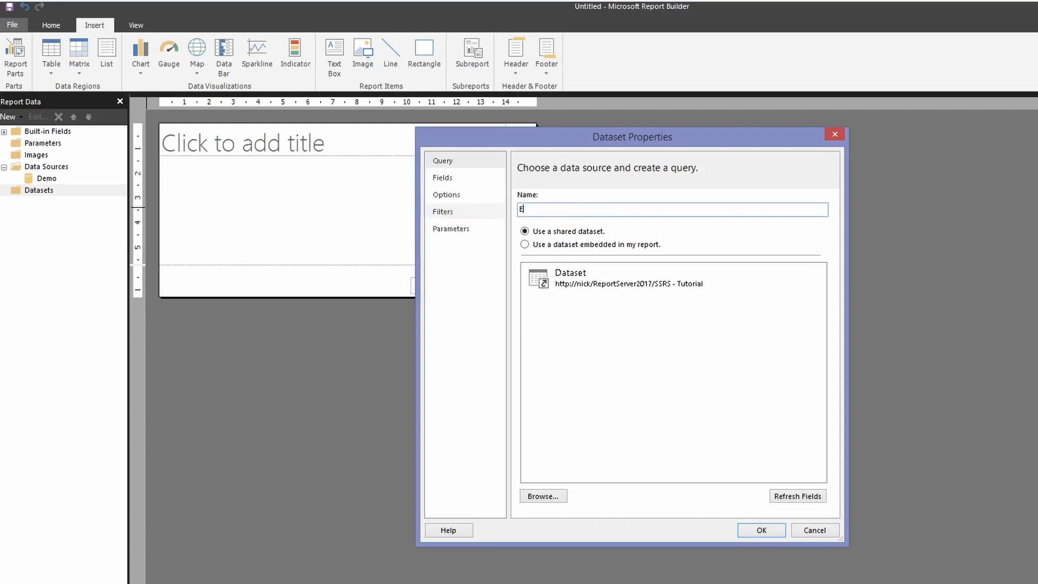
pyautogui.press('BackSpace')
pyautogui.write('oyeeRecord')
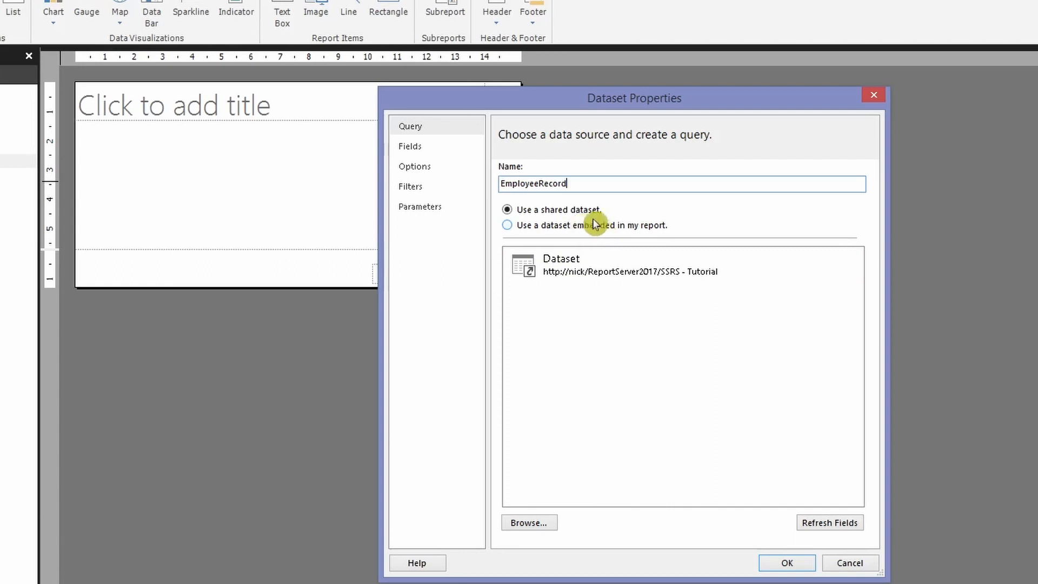
# - Make the dataset embedded in the report and choose Demo as its data source
pyautogui.click(566, 231)
pyautogui.click(606, 269)
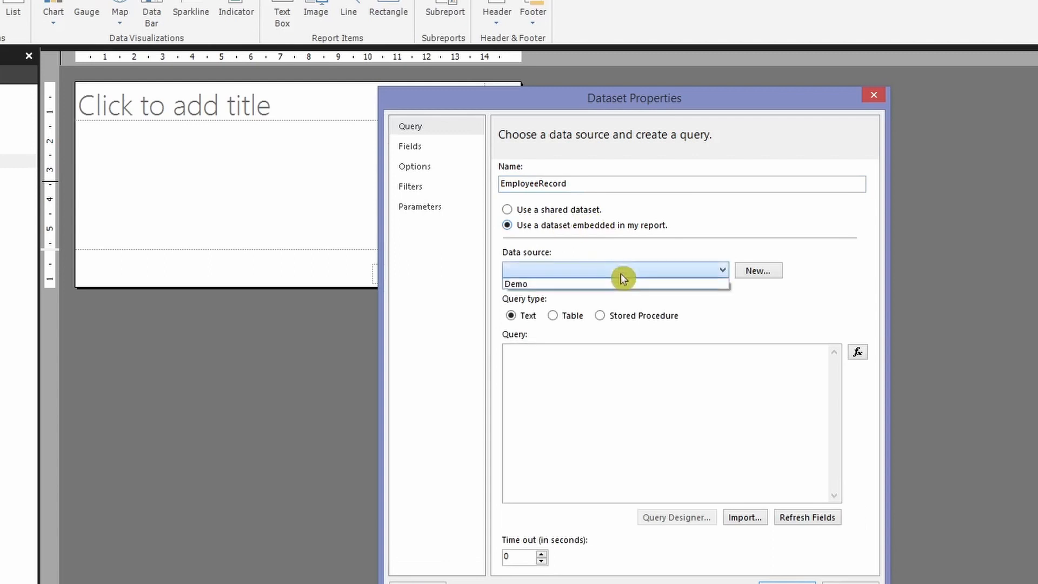
pyautogui.click(616, 284)
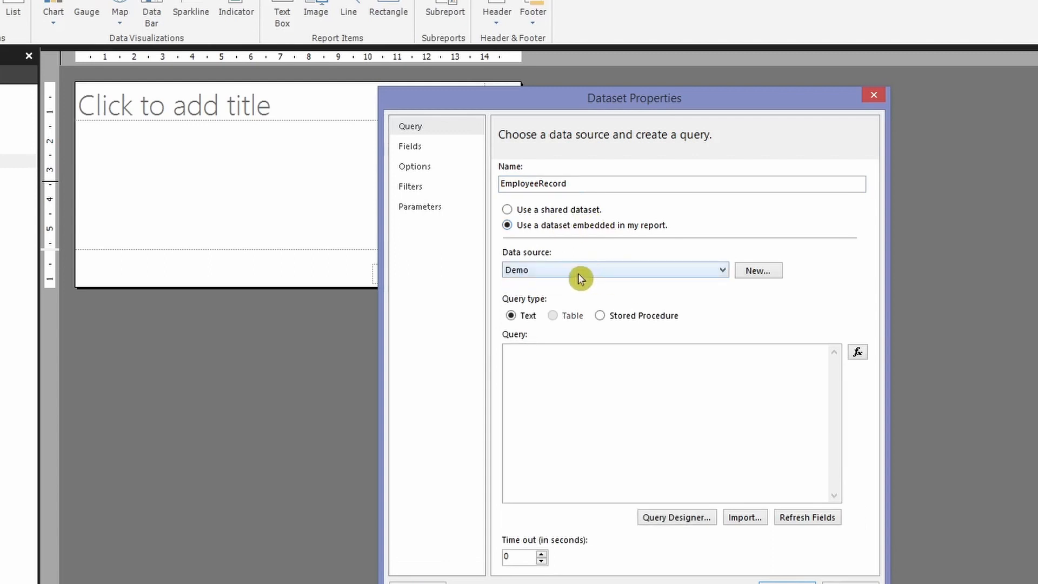
# - Open the query designer for the dataset and expand the Employee table among the dbo tables
pyautogui.click(677, 518)
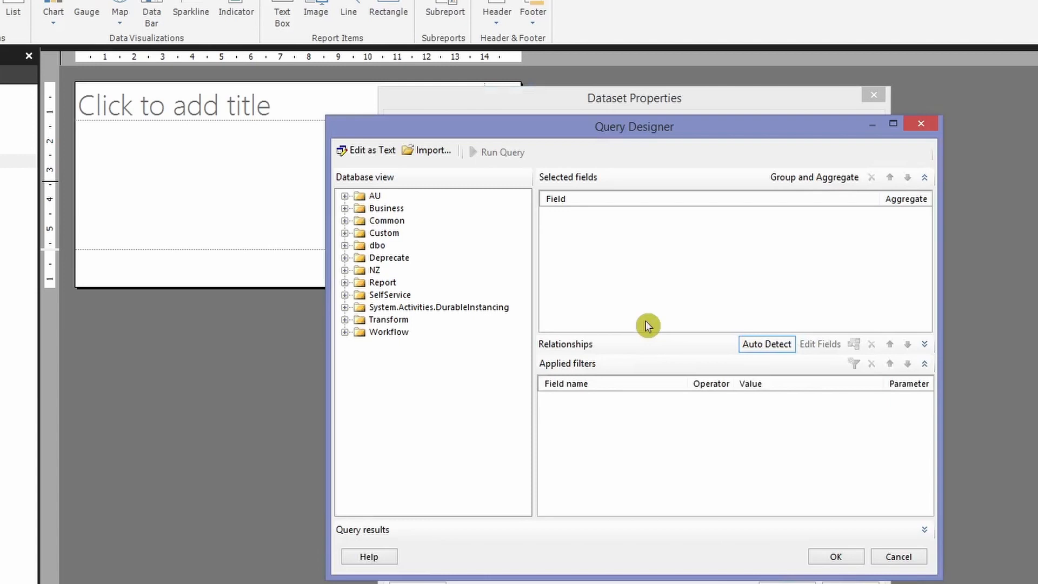
pyautogui.click(891, 557)
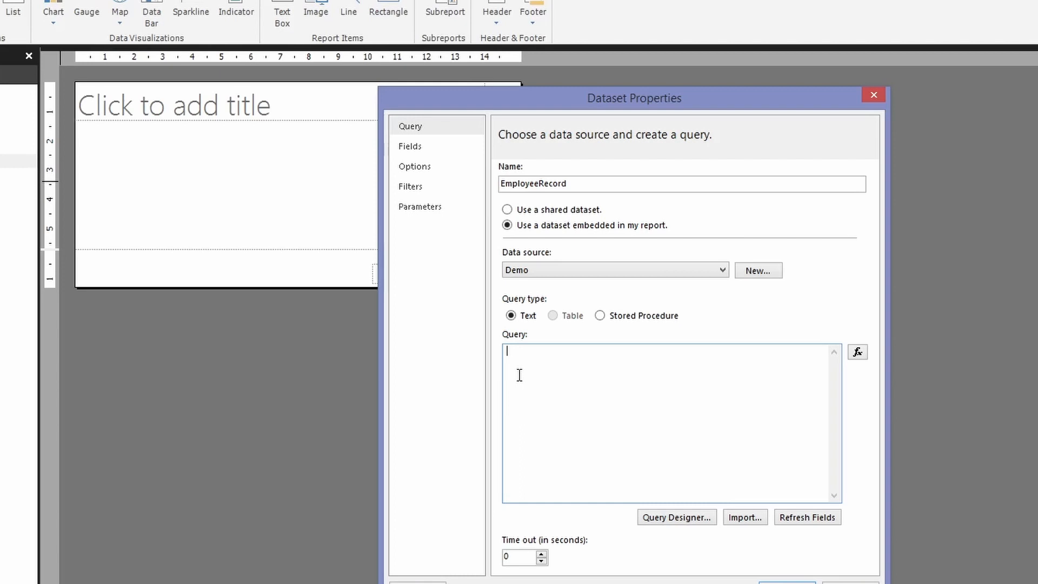
pyautogui.click(688, 519)
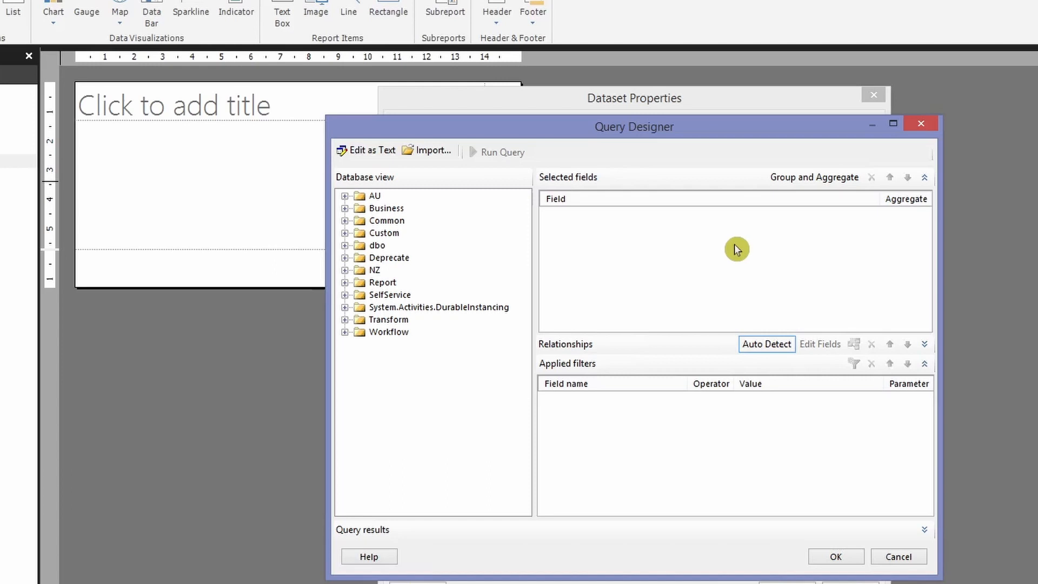
pyautogui.click(345, 246)
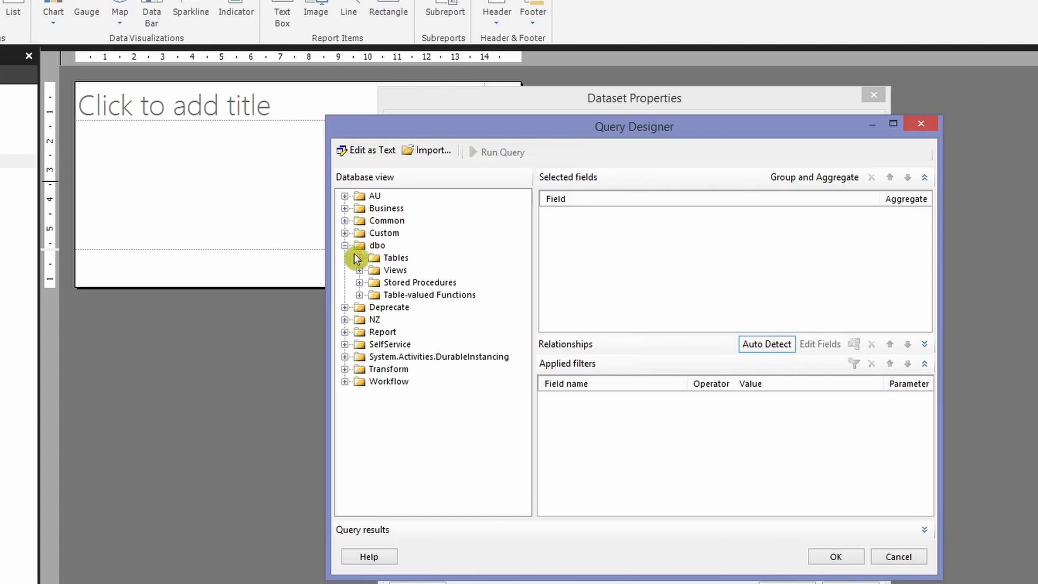
pyautogui.click(360, 258)
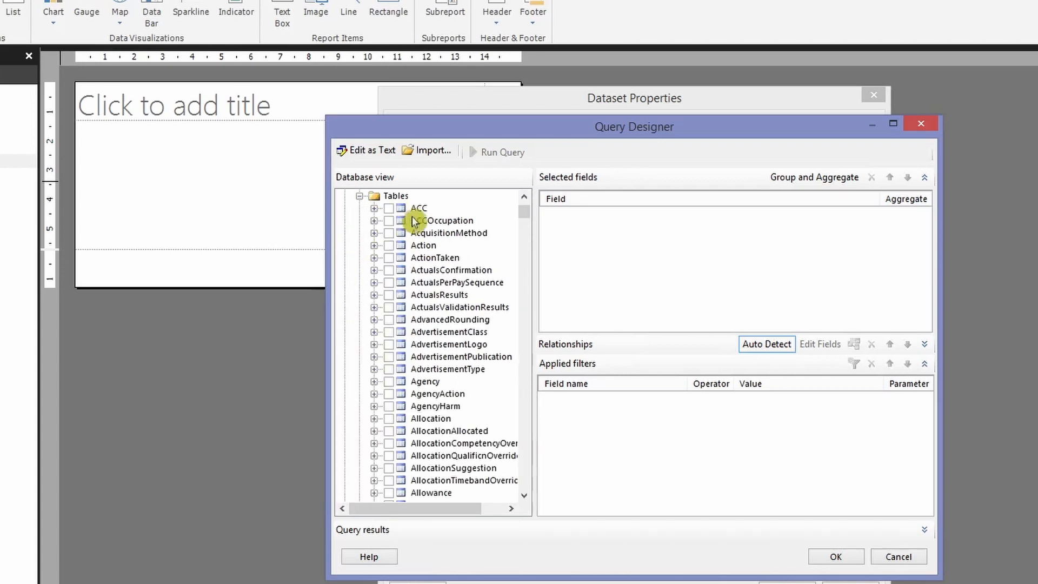
pyautogui.click(401, 197)
pyautogui.moveTo(528, 213); pyautogui.dragTo(526, 297)
pyautogui.click(430, 282)
pyautogui.click(373, 282)
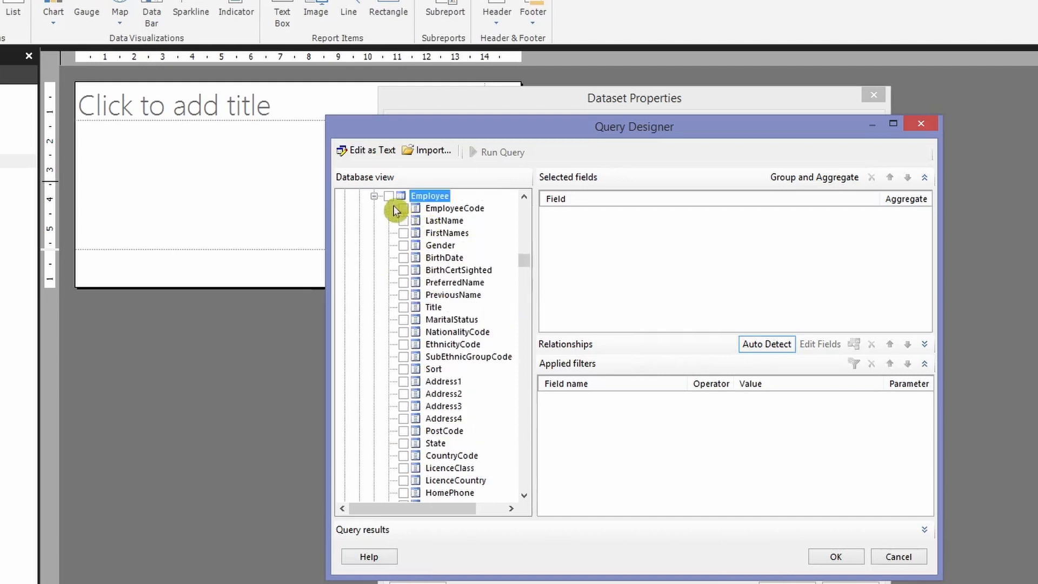
# - Select the Employee fields EmployeeCode, LastName, FirstNames, Gender and BirthDate for the query, and save the dataset
pyautogui.scroll(-17, 470, 281)
pyautogui.scroll(9, 469, 308)
pyautogui.scroll(13, 468, 313)
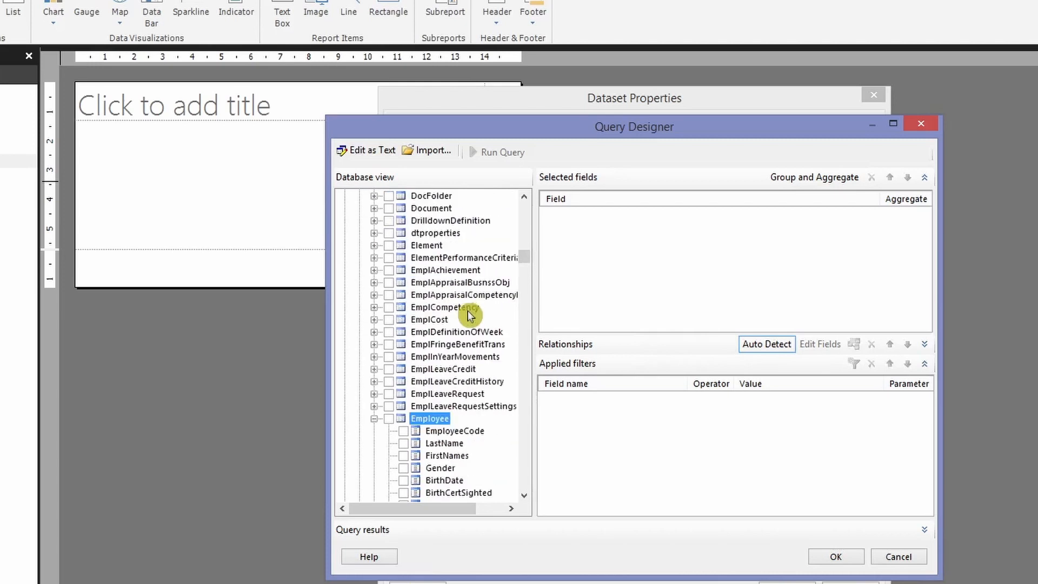
pyautogui.scroll(-4, 469, 315)
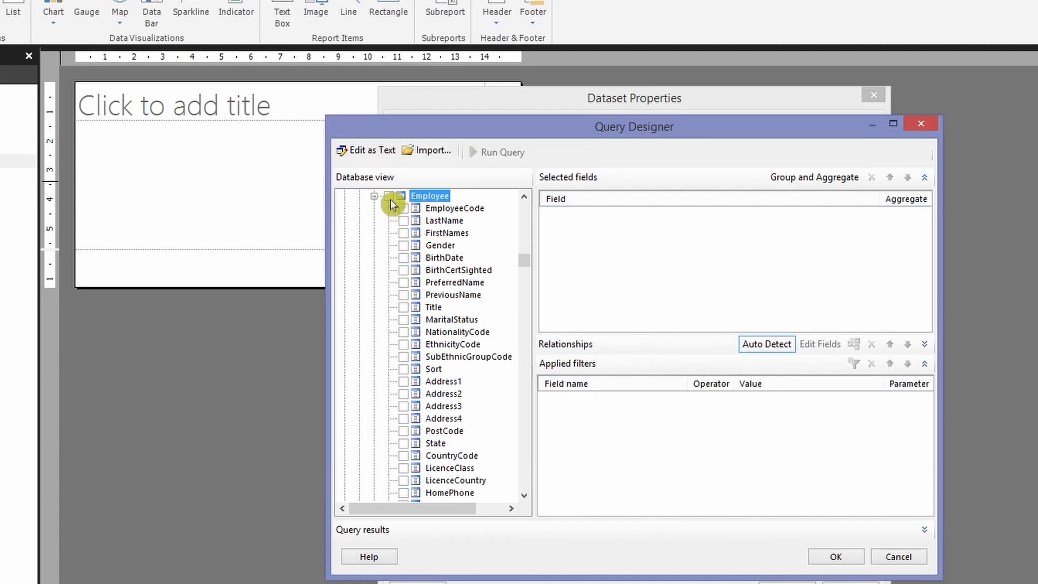
pyautogui.click(403, 209)
pyautogui.click(404, 220)
pyautogui.click(404, 233)
pyautogui.click(404, 246)
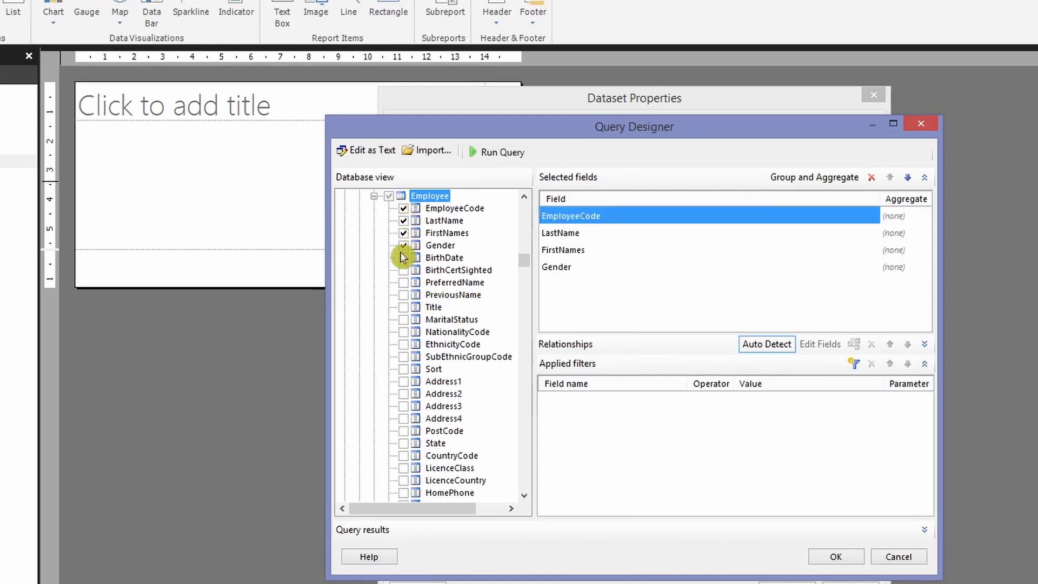
pyautogui.click(403, 258)
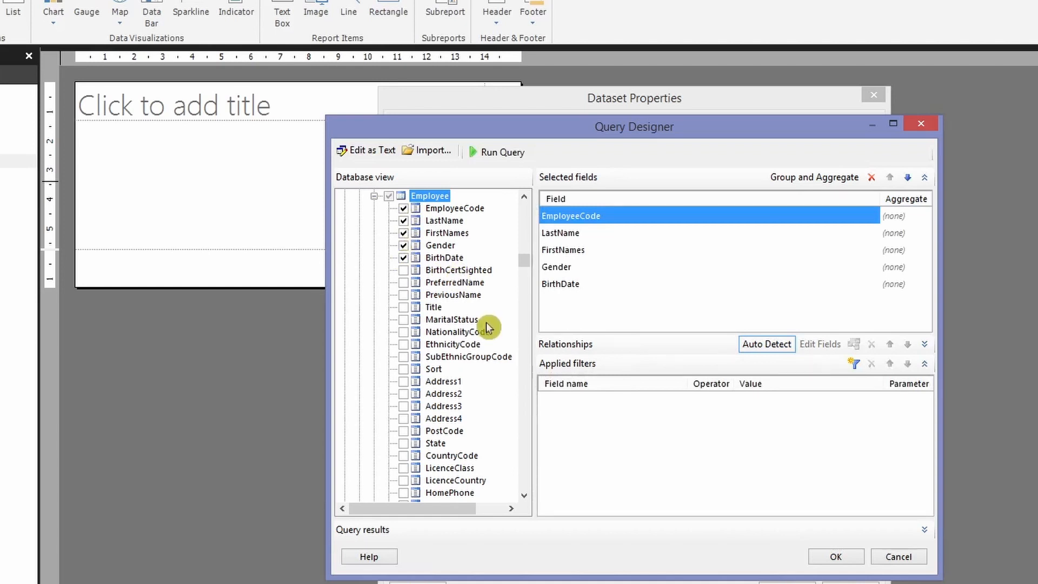
pyautogui.click(843, 552)
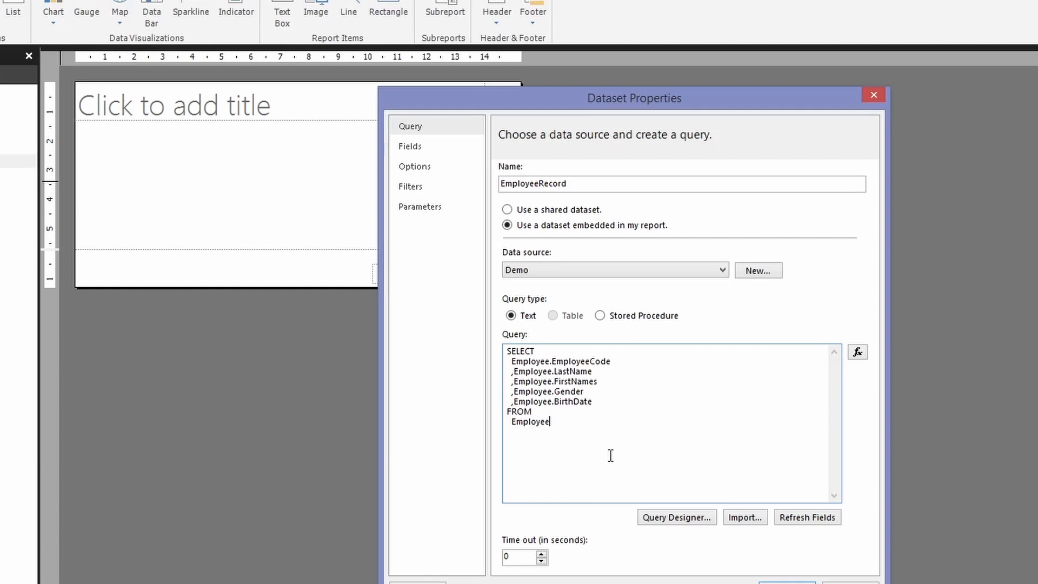
pyautogui.click(787, 583)
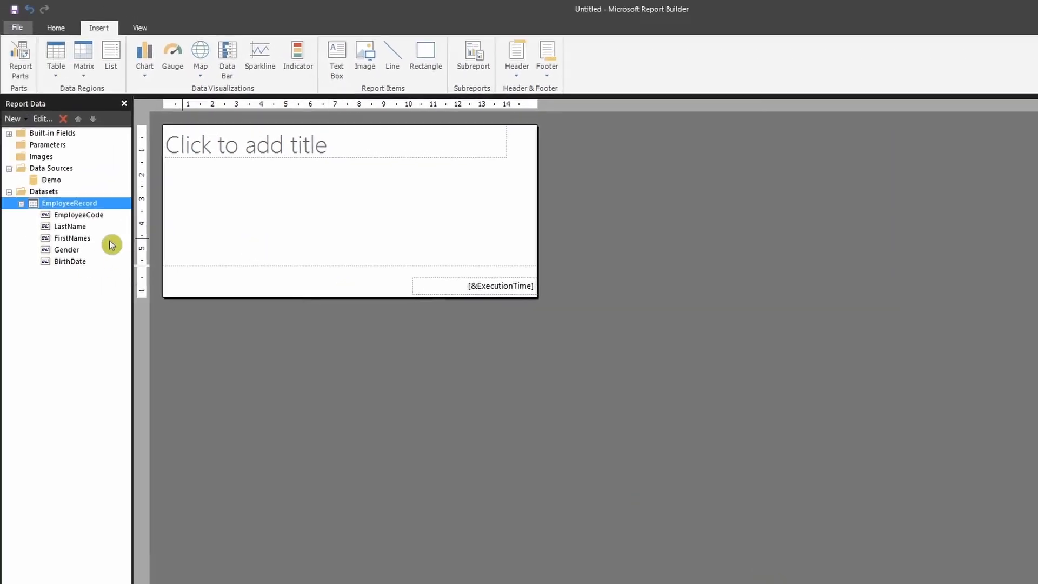
# - Reopen the EmployeeRecord dataset's properties to review its query and close them without changes
pyautogui.doubleClick(23, 204)
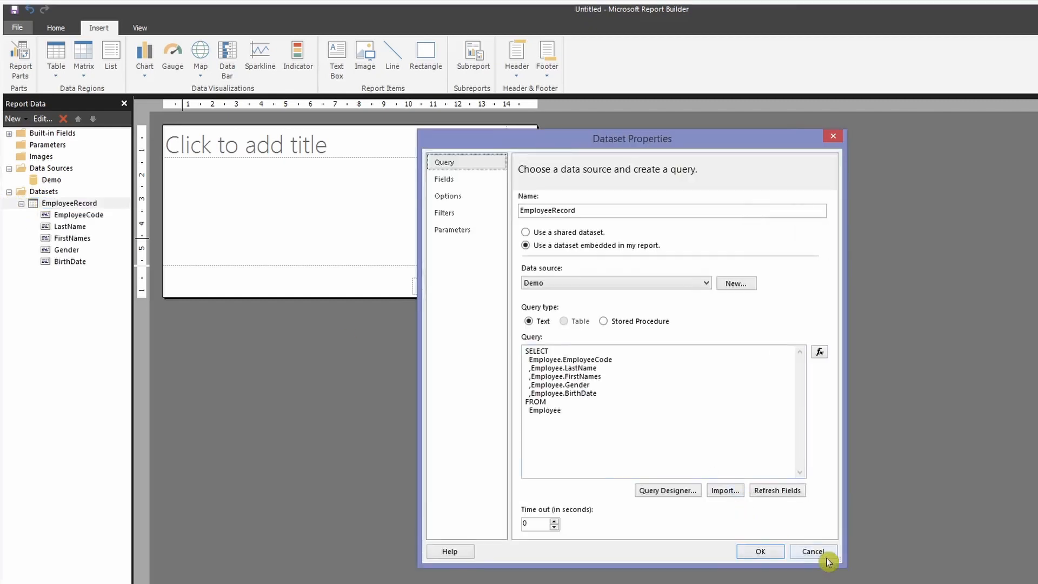
pyautogui.click(813, 551)
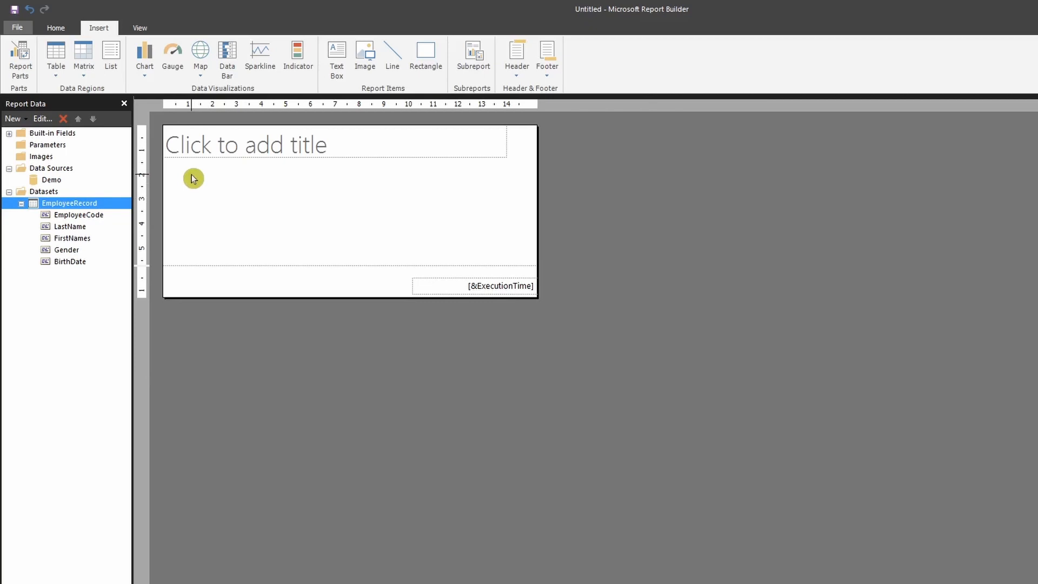
# - Insert a table into the report body below the title
pyautogui.click(99, 28)
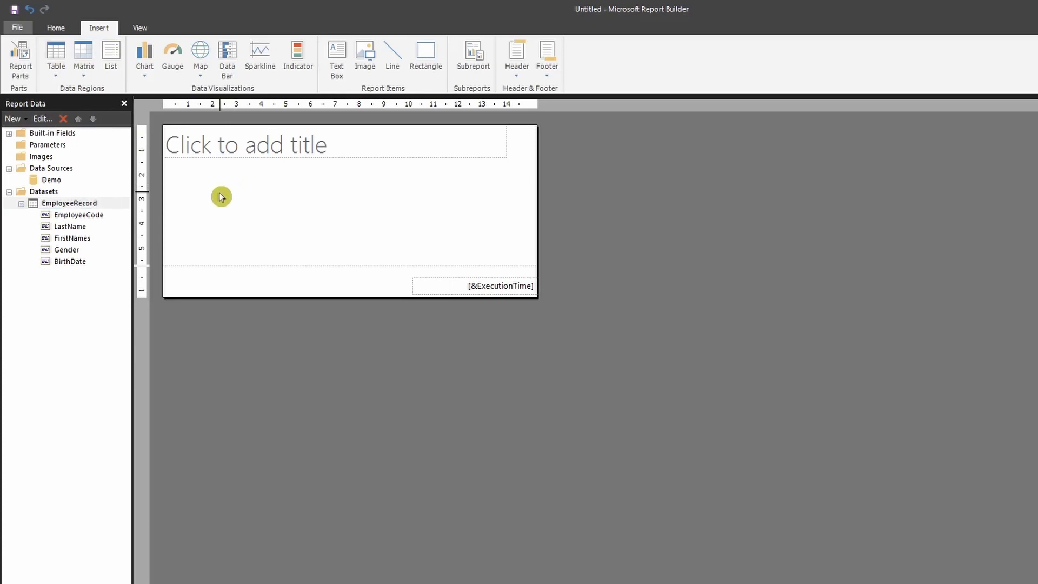
pyautogui.rightClick(247, 195)
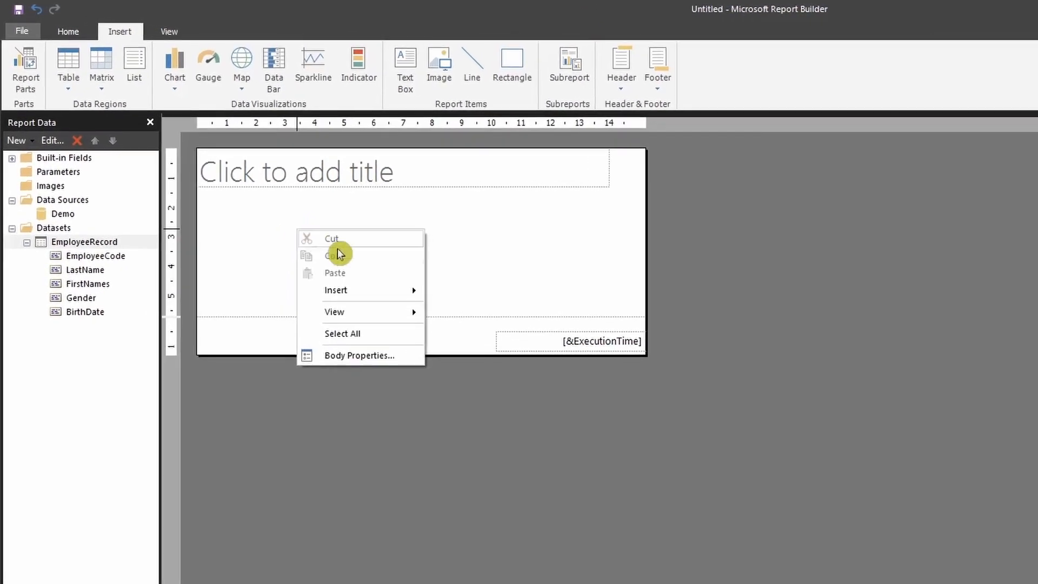
pyautogui.moveTo(362, 289)
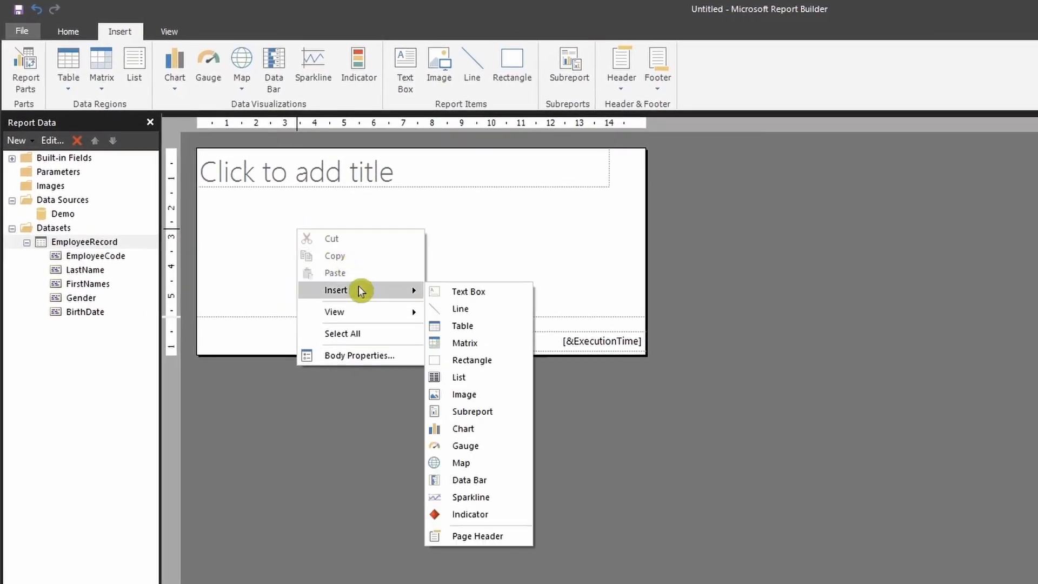
pyautogui.click(508, 327)
pyautogui.click(76, 31)
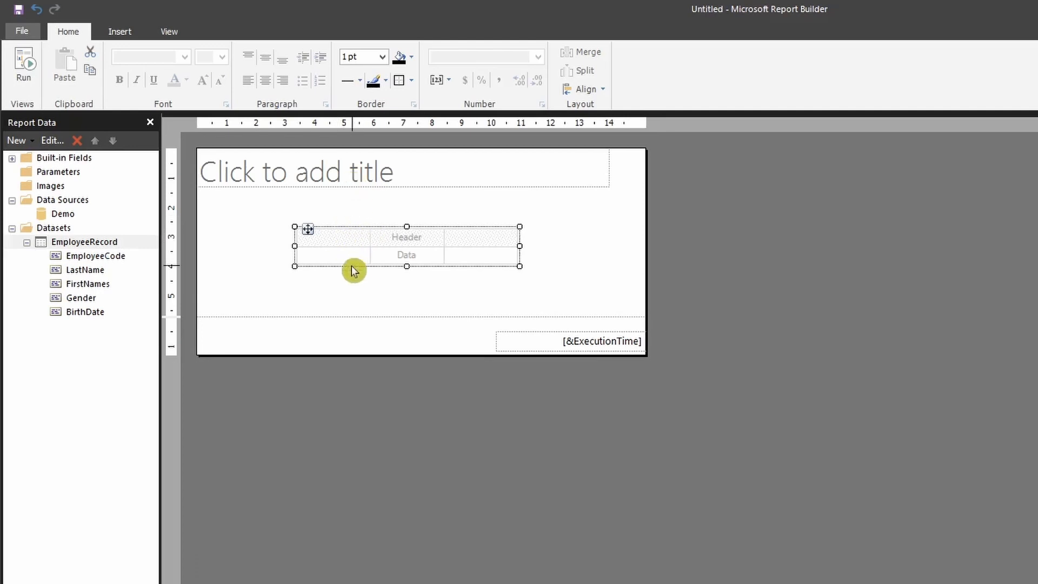
# - Fill the table's three data cells, in order, with the EmployeeCode, FirstNames and LastName fields
pyautogui.moveTo(400, 255)
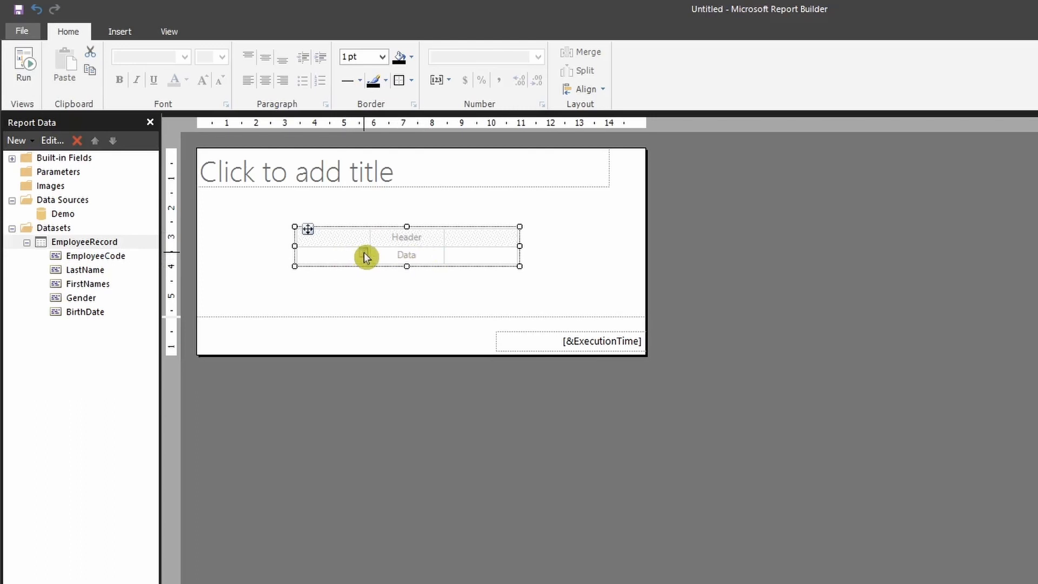
pyautogui.moveTo(365, 262)
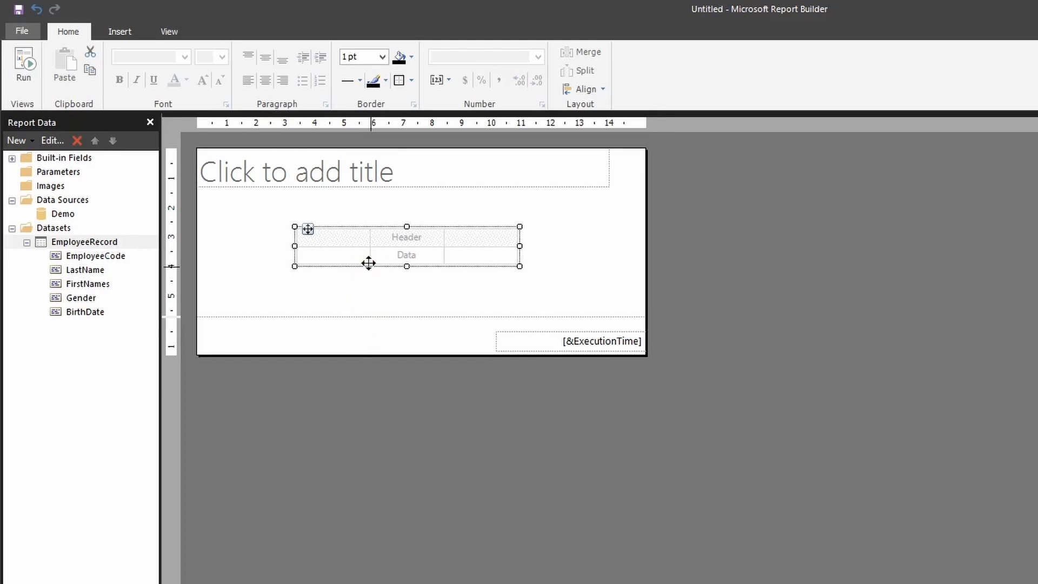
pyautogui.click(364, 254)
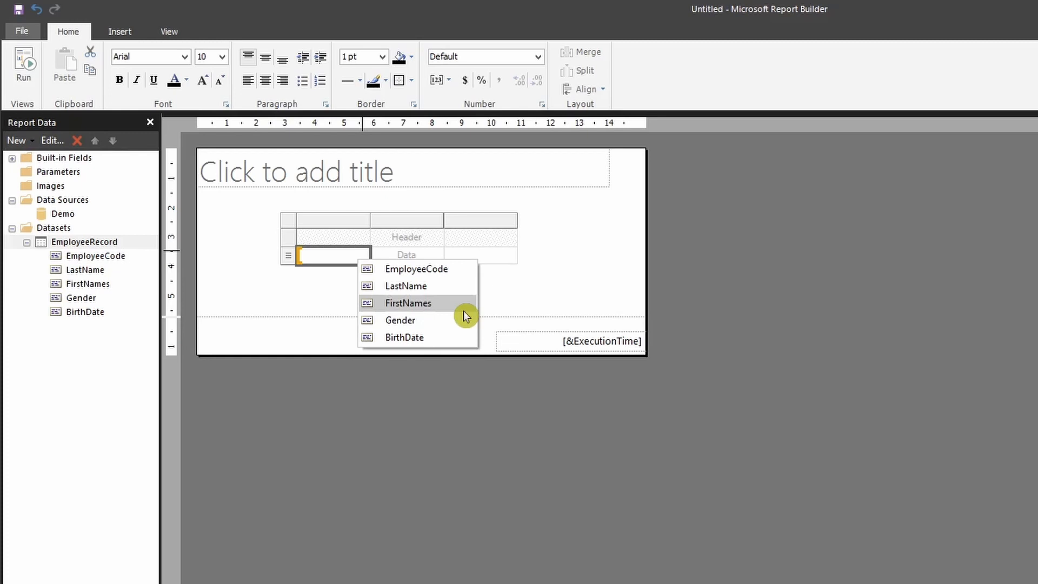
pyautogui.click(447, 270)
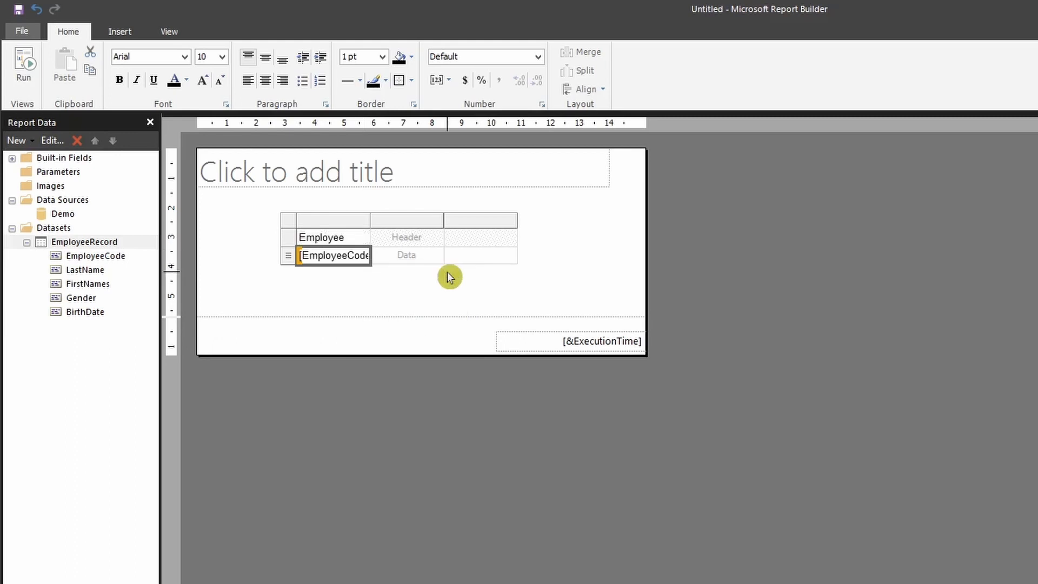
pyautogui.click(438, 255)
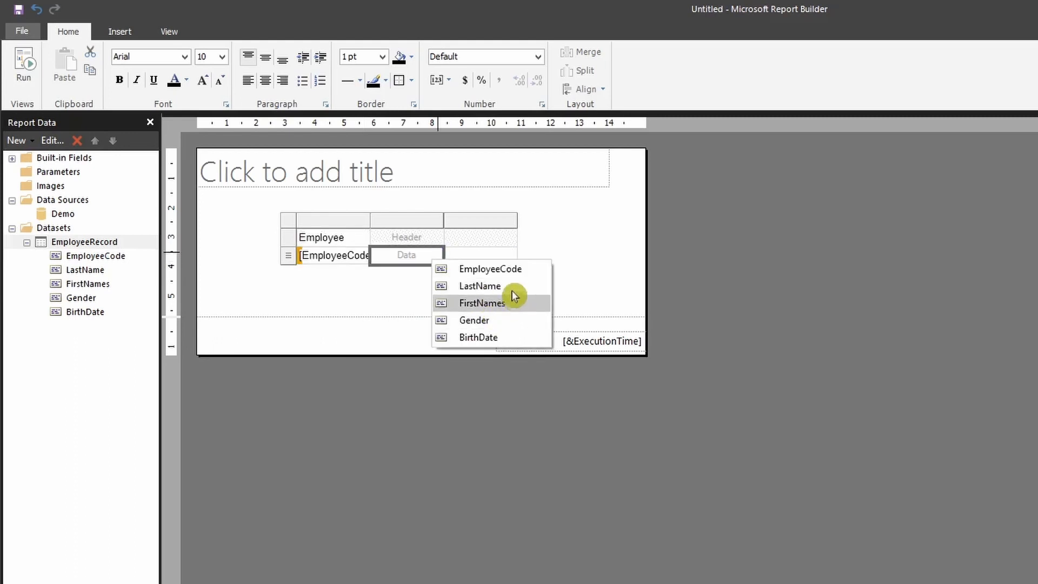
pyautogui.click(511, 301)
pyautogui.click(511, 253)
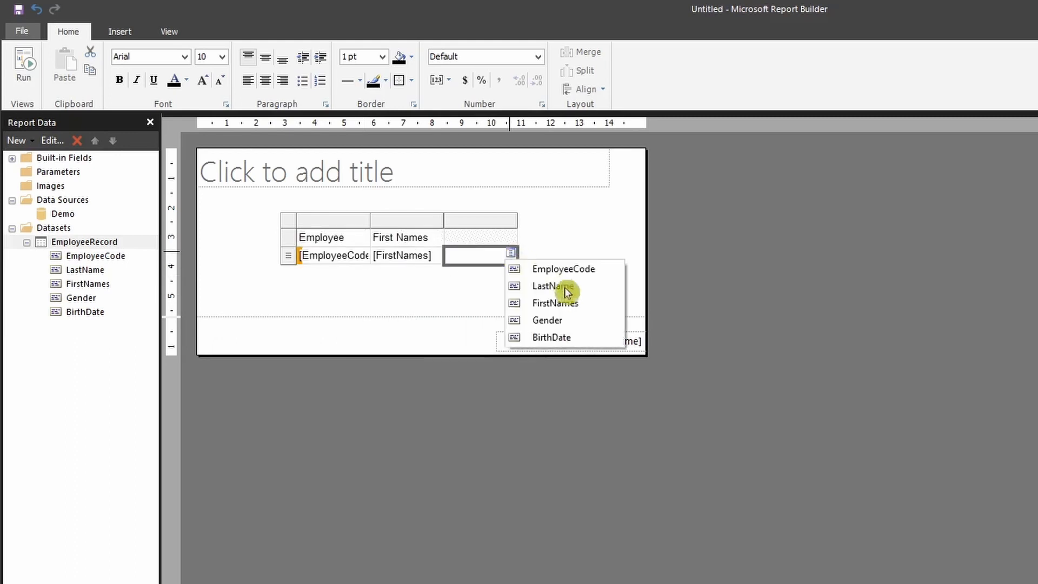
pyautogui.click(576, 286)
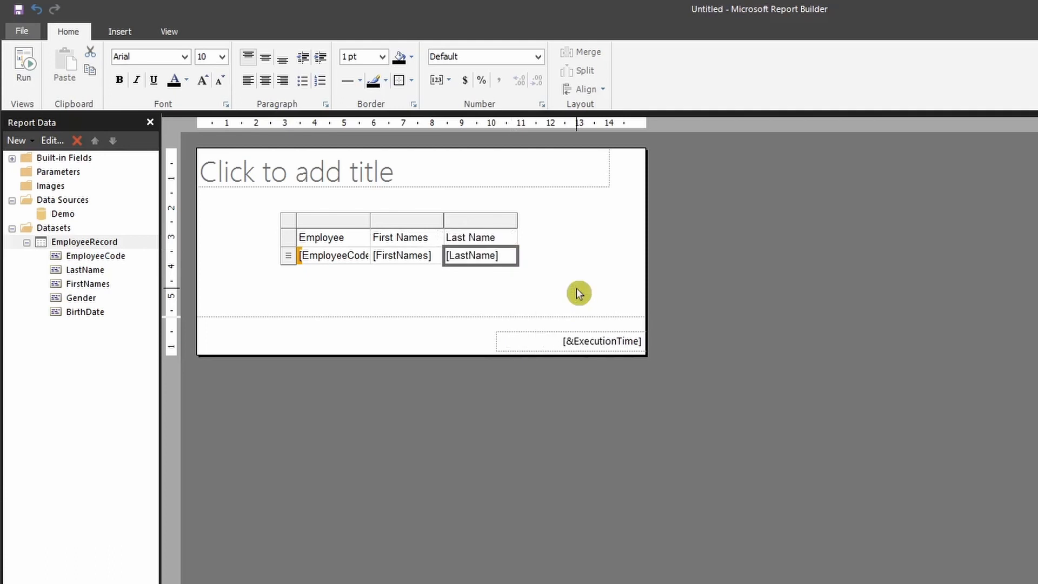
# - Insert two columns after the Last Name column and fill the first new one's data cell with the Gender field
pyautogui.rightClick(496, 260)
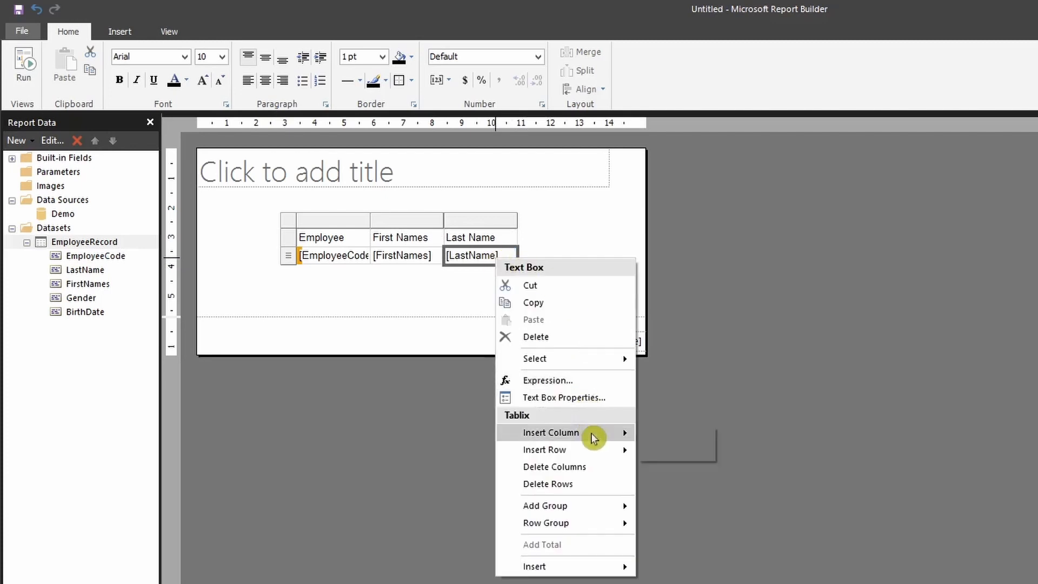
pyautogui.moveTo(593, 435)
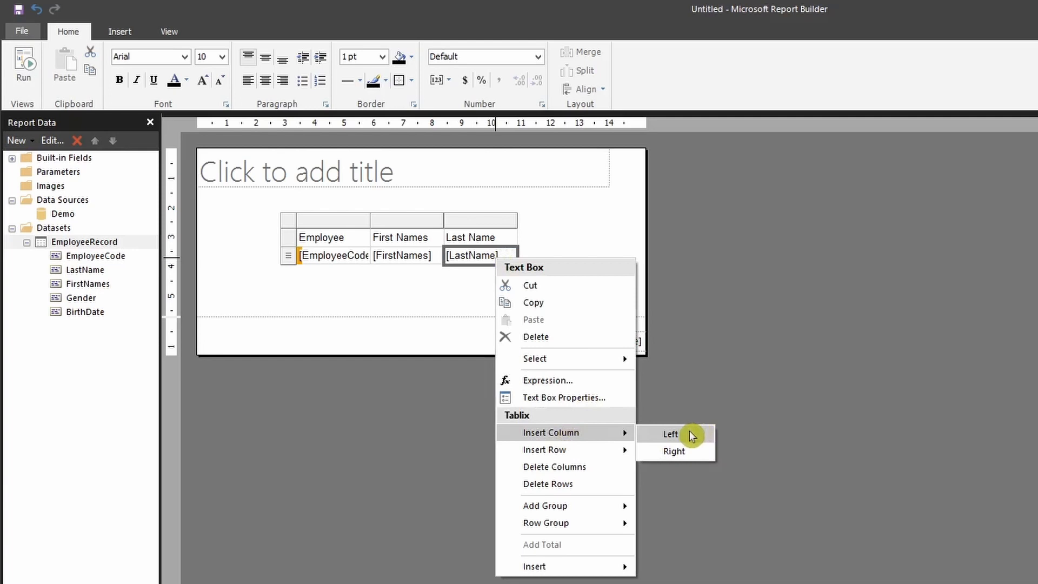
pyautogui.click(705, 454)
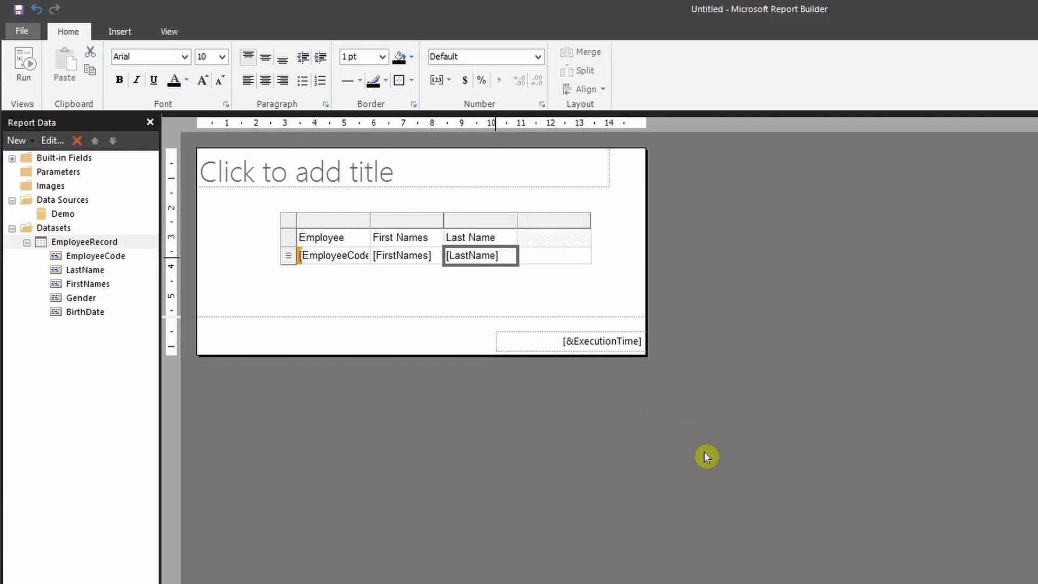
pyautogui.rightClick(555, 261)
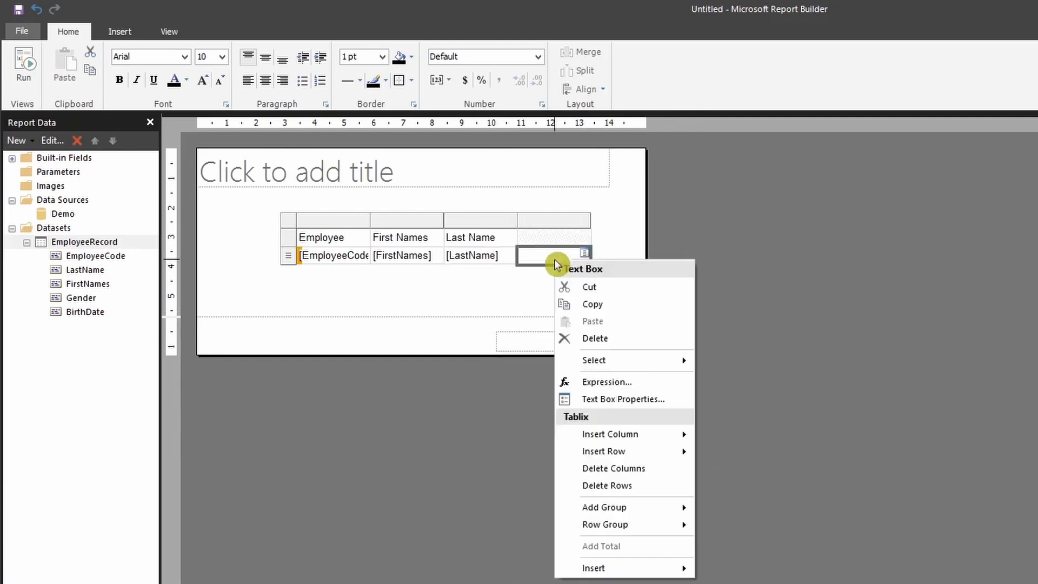
pyautogui.moveTo(670, 439)
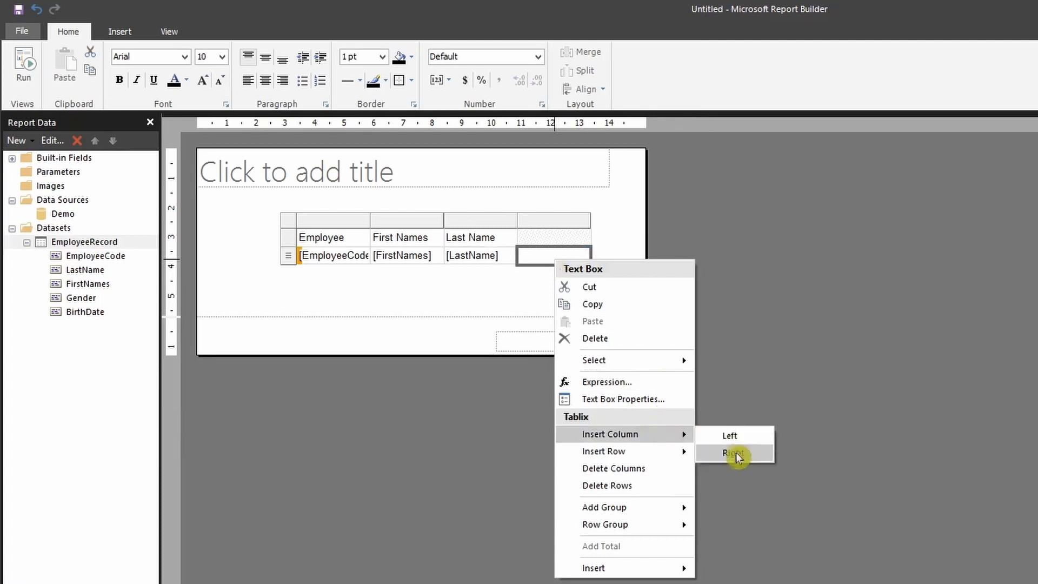
pyautogui.click(736, 455)
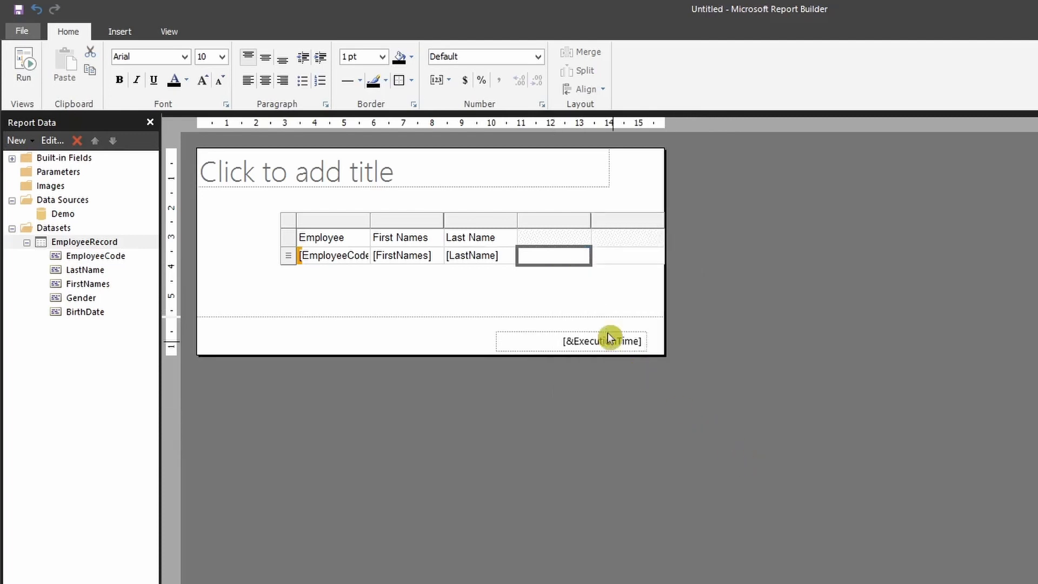
pyautogui.click(585, 253)
pyautogui.click(661, 323)
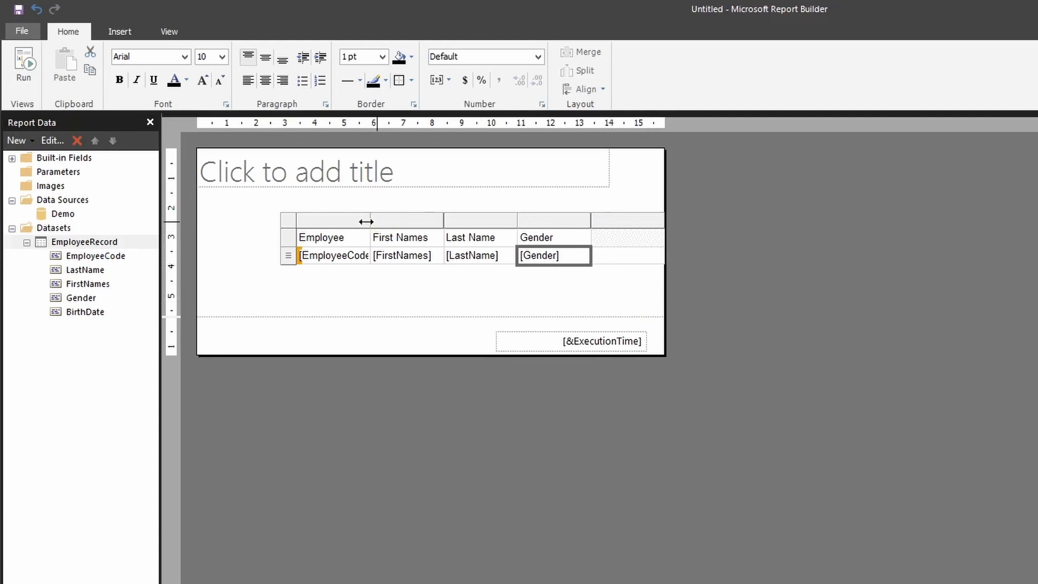
# - Delete the empty column after Gender from the table
pyautogui.click(625, 222)
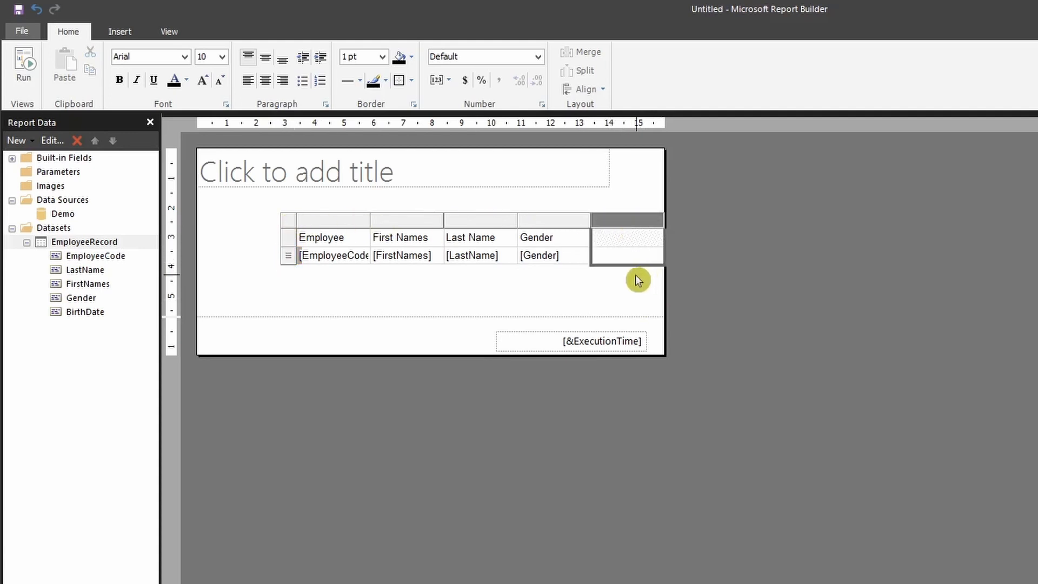
pyautogui.rightClick(622, 223)
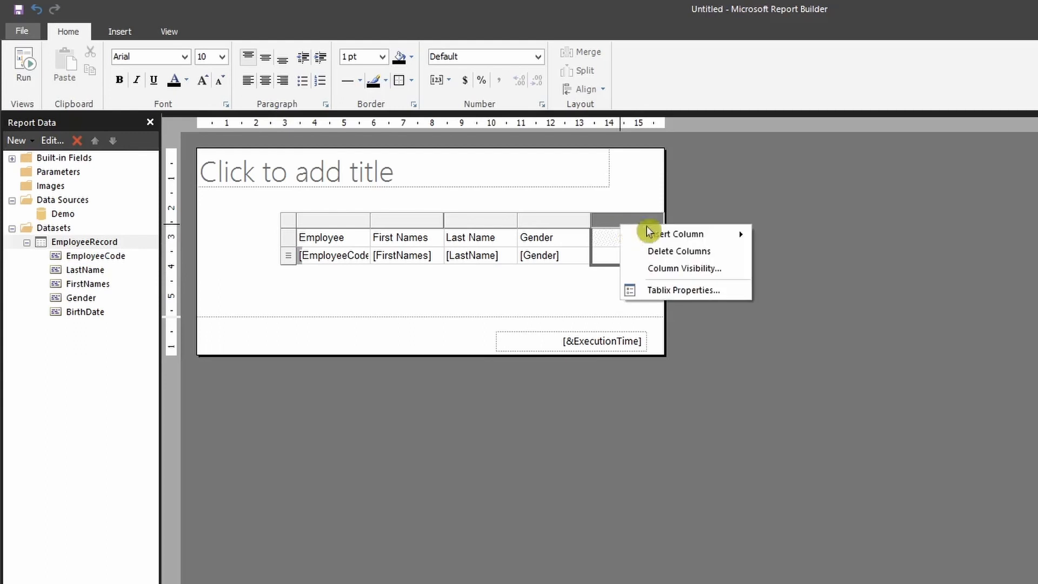
pyautogui.click(680, 252)
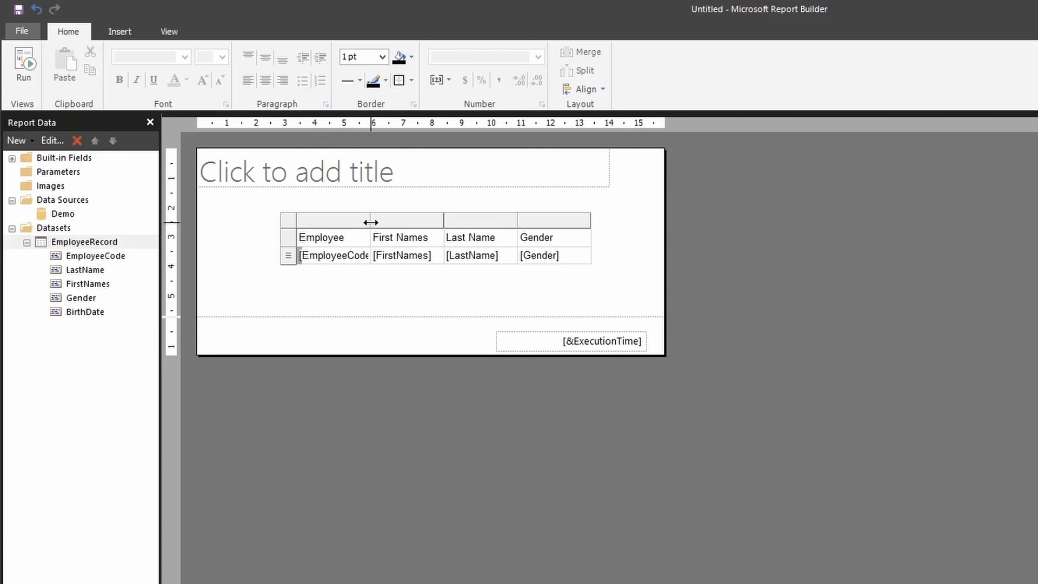
# - Widen the Employee Code column to about 3 cm and the First Names column to about 3.8 cm
pyautogui.moveTo(370, 220)
pyautogui.mouseDown()
pyautogui.moveTo(401, 220)
pyautogui.moveTo(387, 220)
pyautogui.mouseUp()
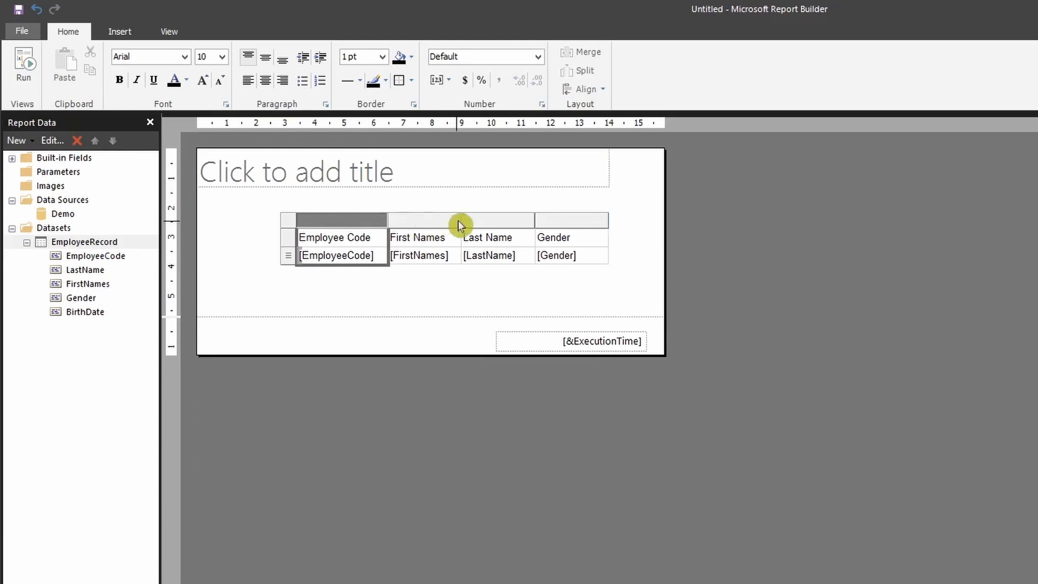
pyautogui.moveTo(460, 220); pyautogui.dragTo(485, 220)
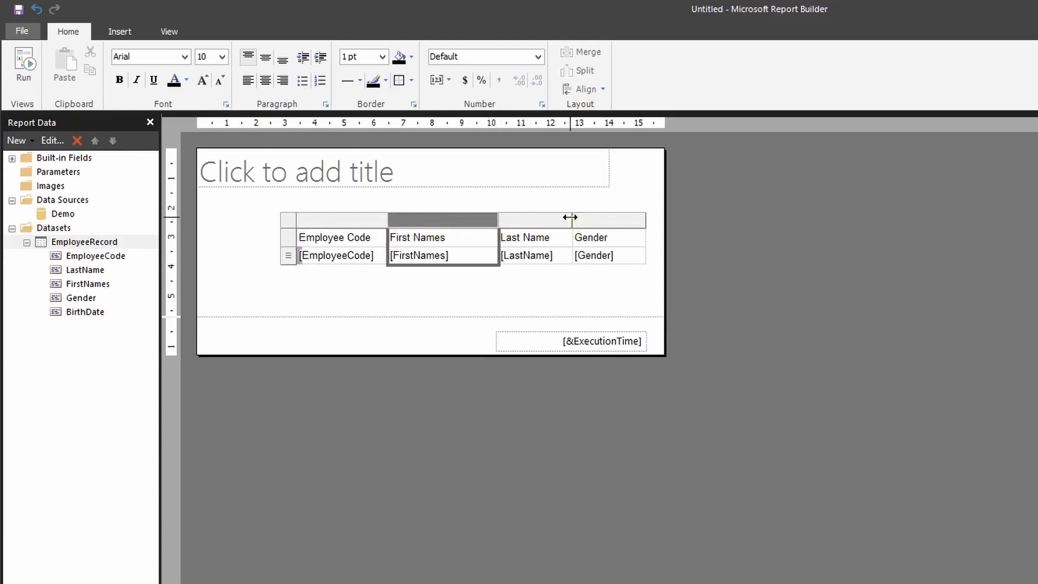
pyautogui.click(657, 277)
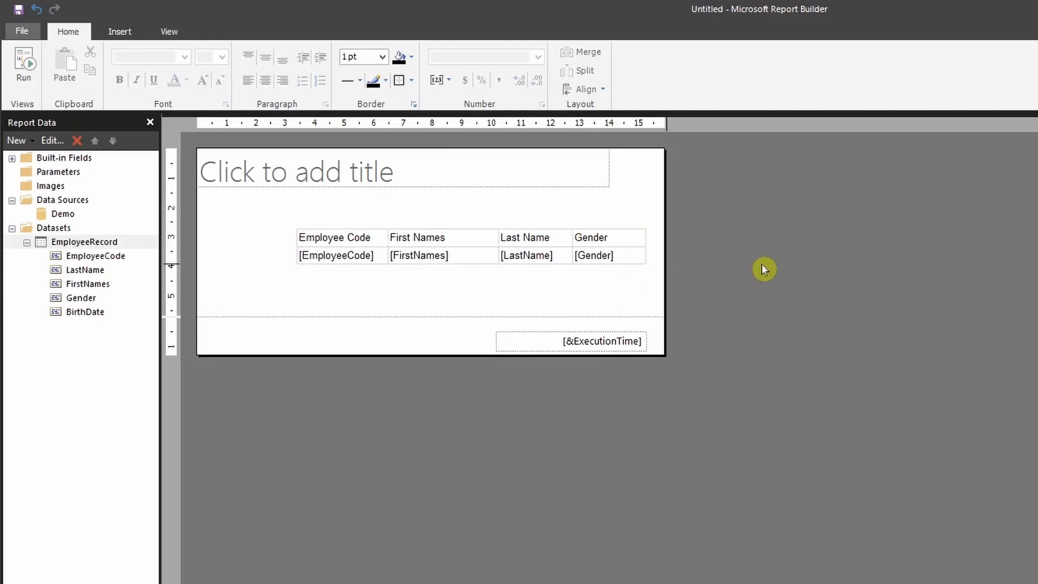
# - Extend the report body's width and widen the Last Name column to about 5.9 cm
pyautogui.moveTo(666, 258)
pyautogui.mouseDown()
pyautogui.moveTo(797, 250)
pyautogui.moveTo(687, 260)
pyautogui.mouseUp()
pyautogui.click(557, 232)
pyautogui.click(556, 222)
pyautogui.click(587, 221)
pyautogui.moveTo(587, 221); pyautogui.dragTo(673, 221)
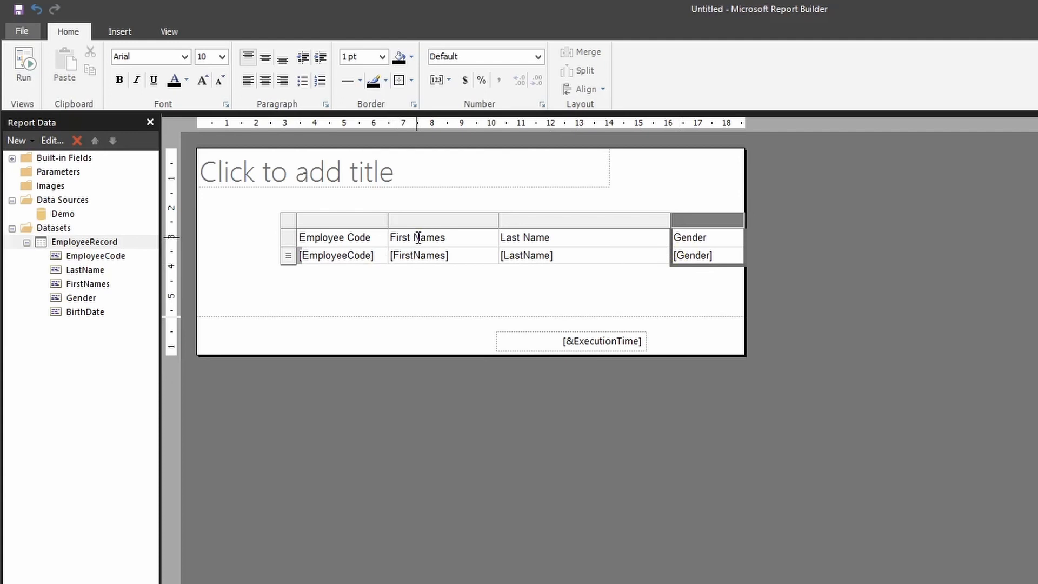
# - Move the whole table directly beneath the title, flush with the left edge of the report body
pyautogui.click(285, 219)
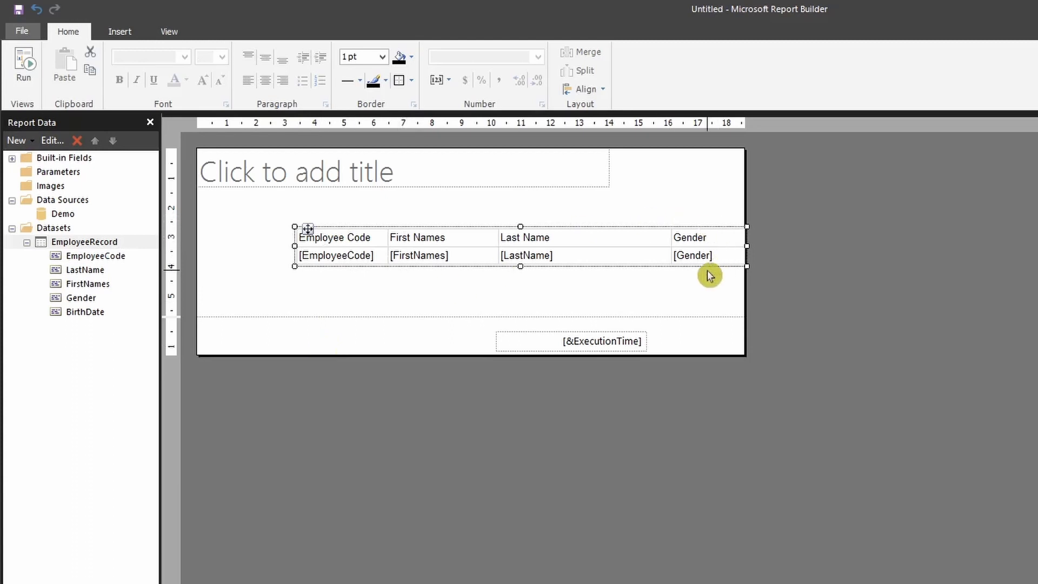
pyautogui.moveTo(307, 230); pyautogui.dragTo(212, 188)
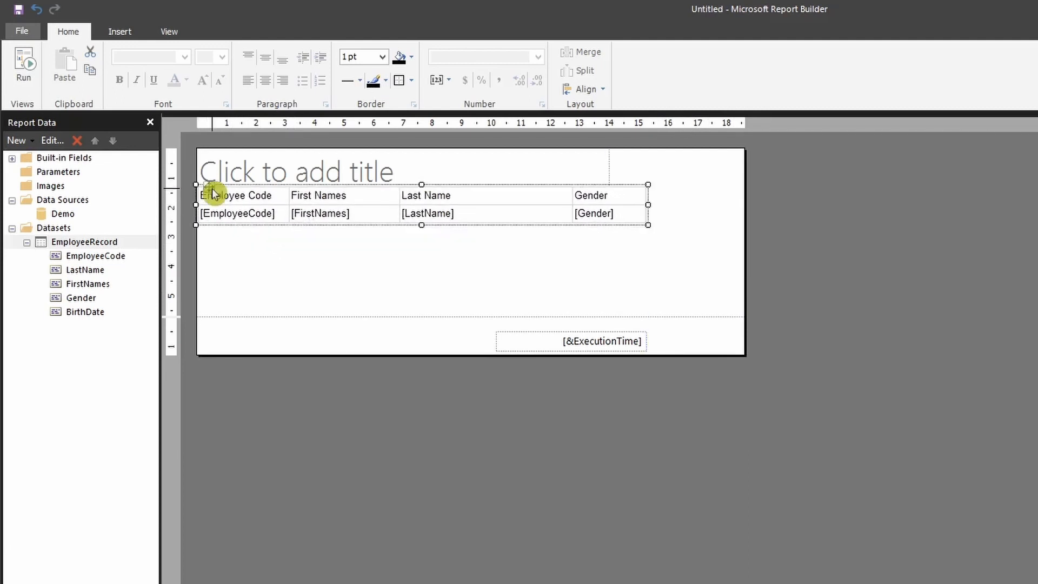
pyautogui.click(429, 245)
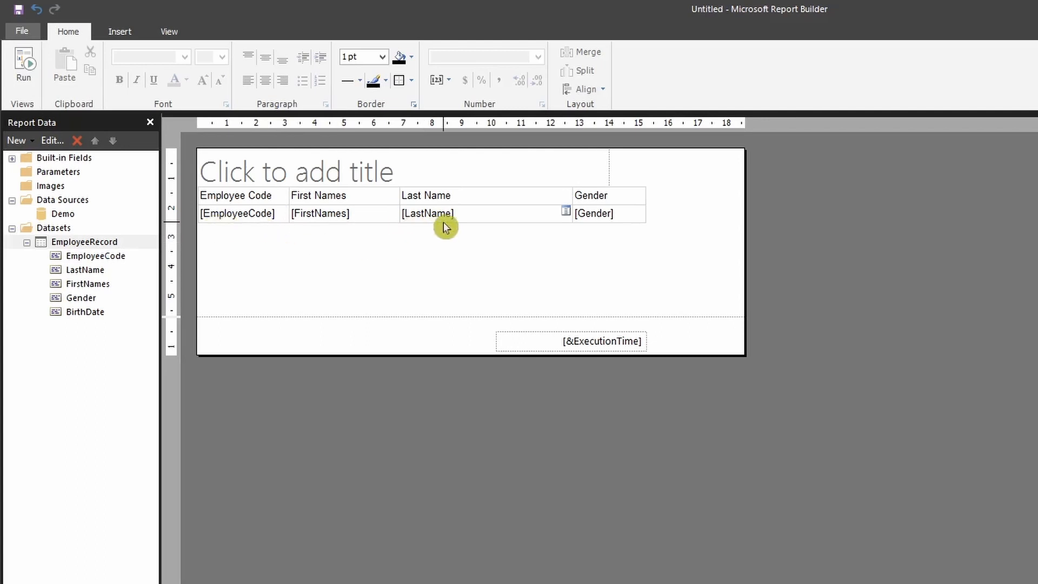
# - Enter "Employee Listing" as the report title
pyautogui.click(398, 167)
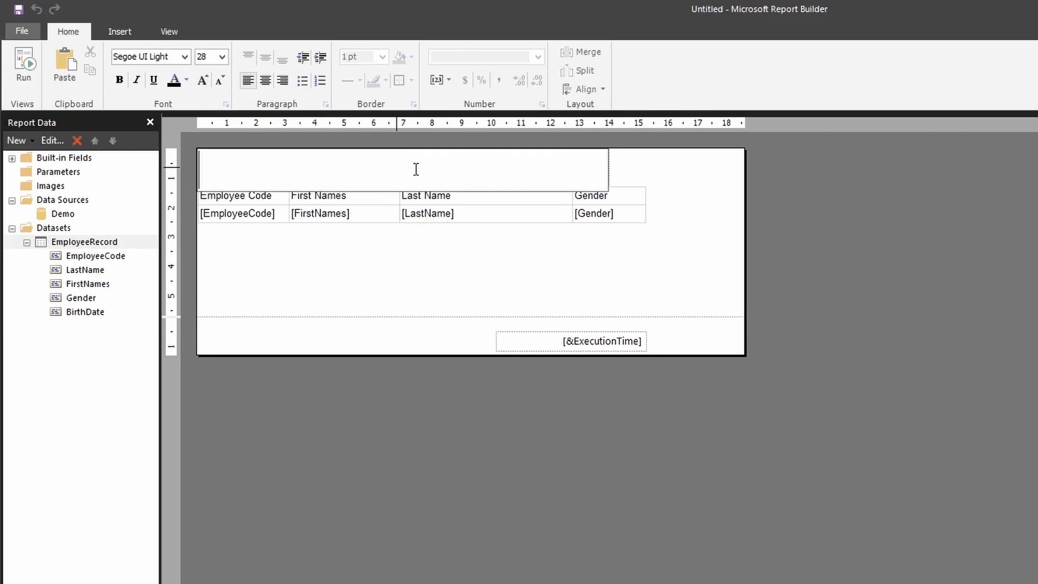
pyautogui.write('Employee Listing')
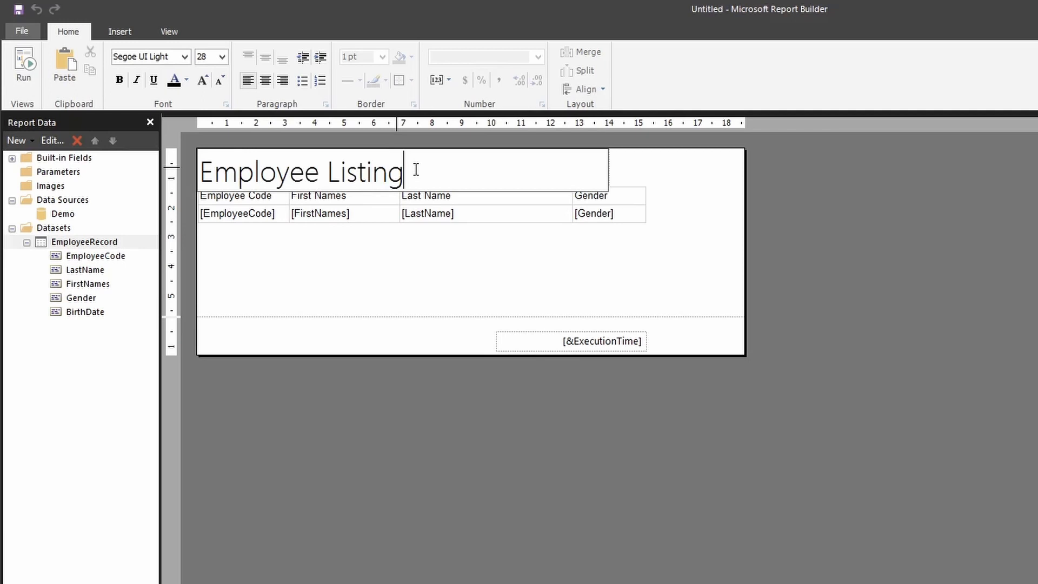
pyautogui.click(488, 286)
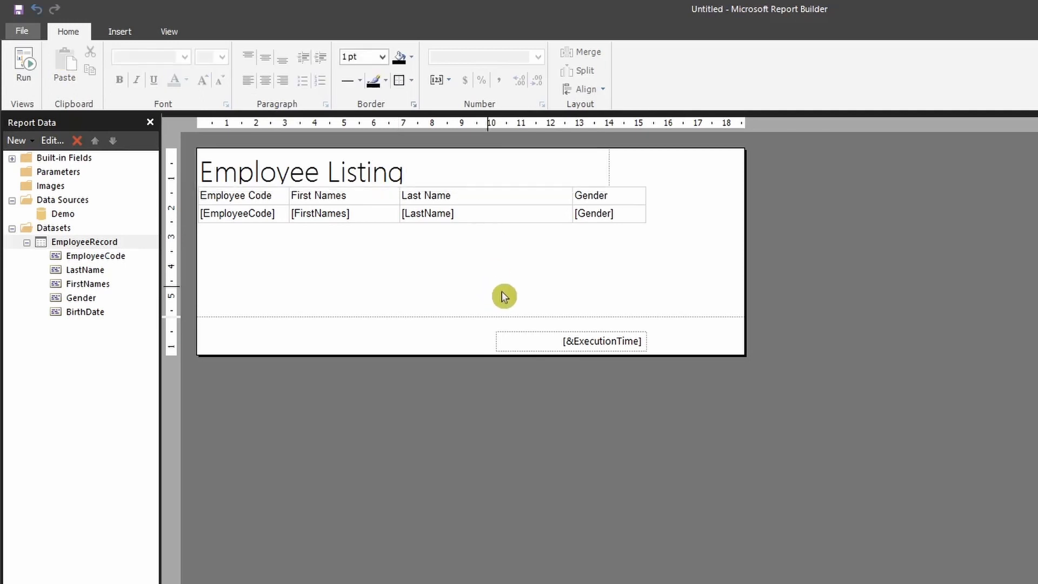
# - Format the report title in bold Arial, size 28, and center it in its text box
pyautogui.click(462, 177)
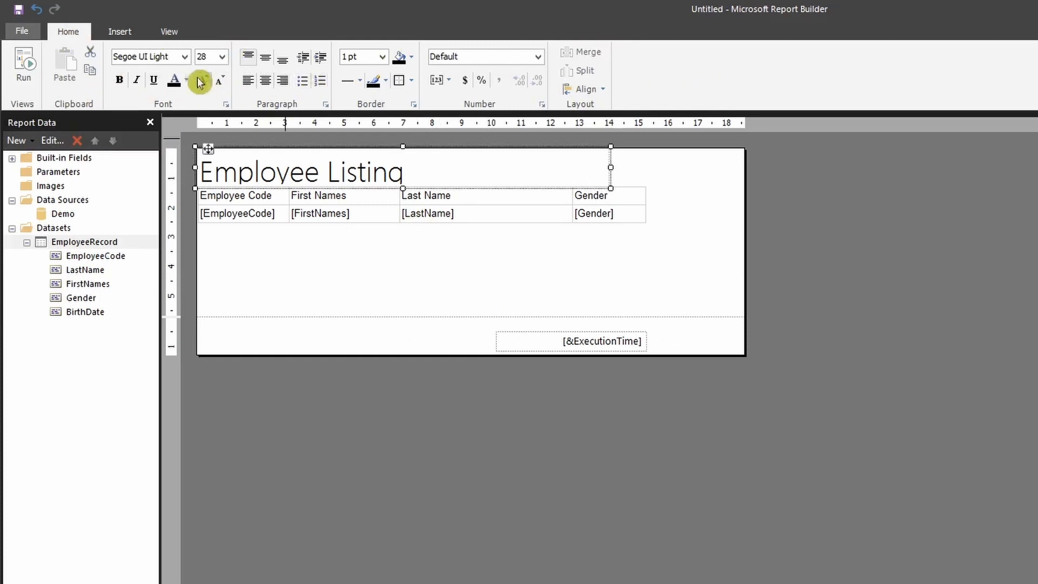
pyautogui.click(184, 56)
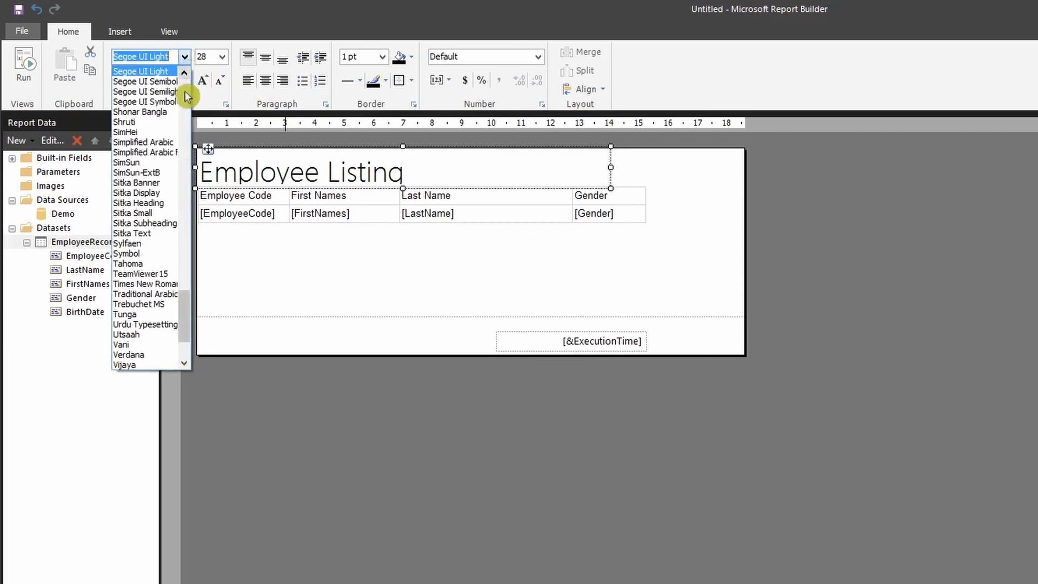
pyautogui.moveTo(185, 303); pyautogui.dragTo(180, 77)
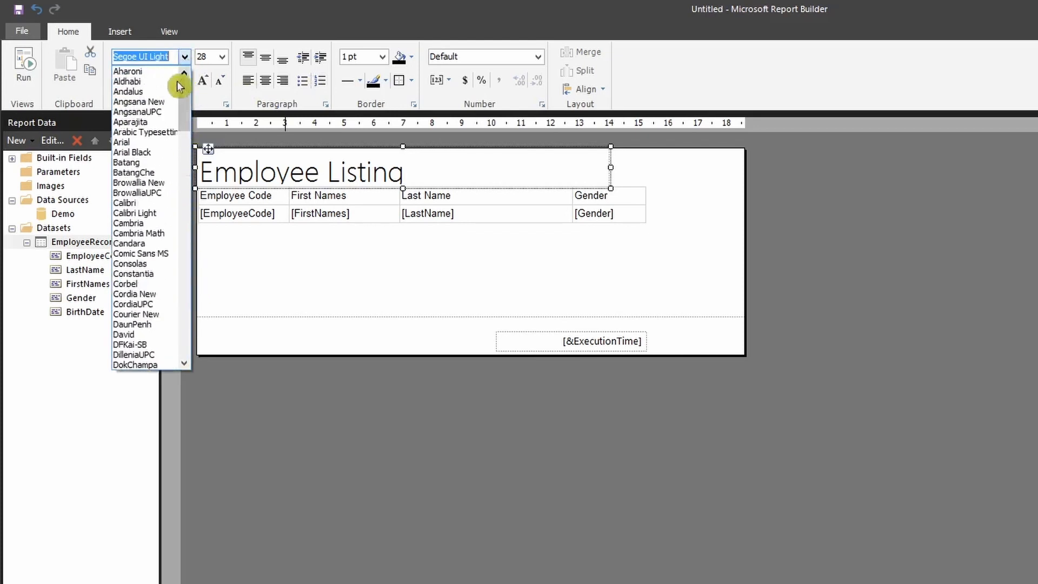
pyautogui.click(178, 139)
pyautogui.click(219, 57)
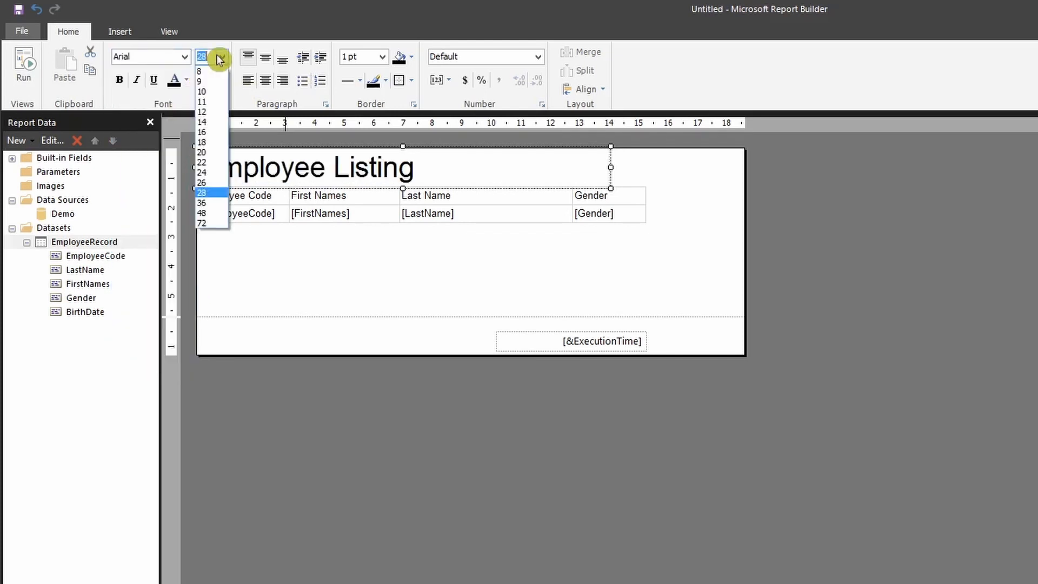
pyautogui.click(222, 194)
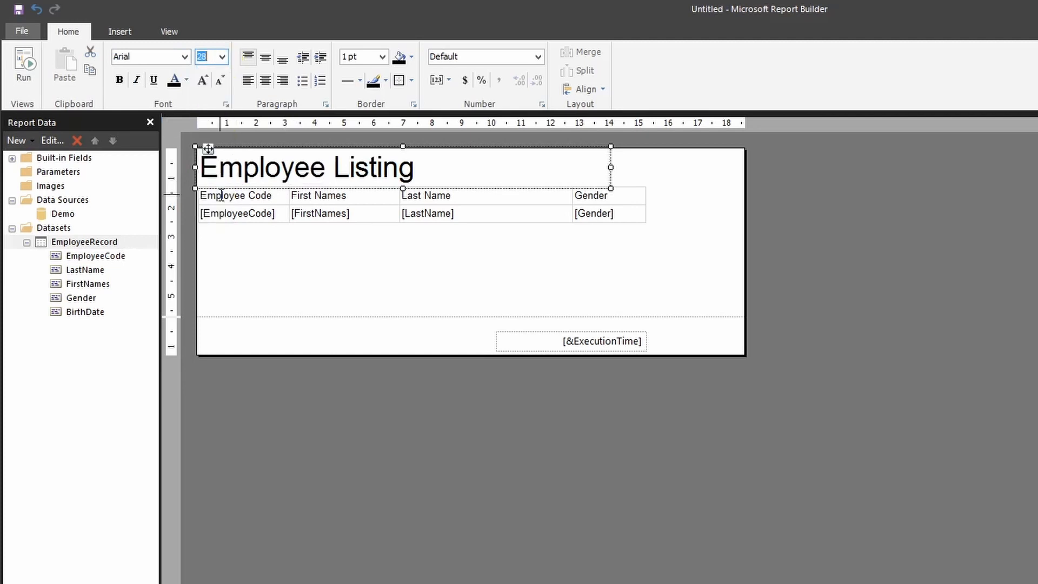
pyautogui.click(121, 85)
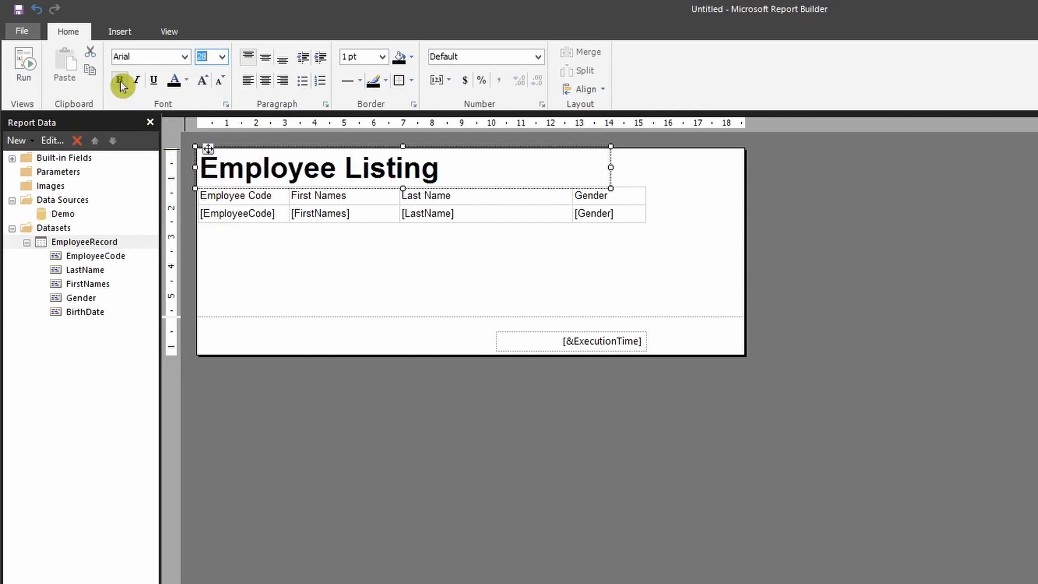
pyautogui.click(261, 84)
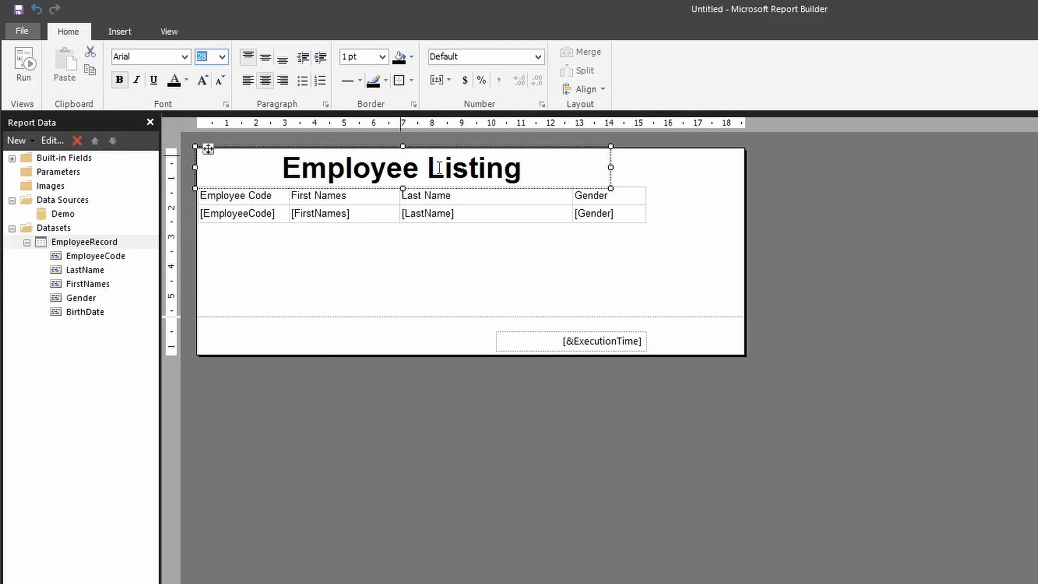
# - Give the title text box a light purple background fill
pyautogui.click(412, 58)
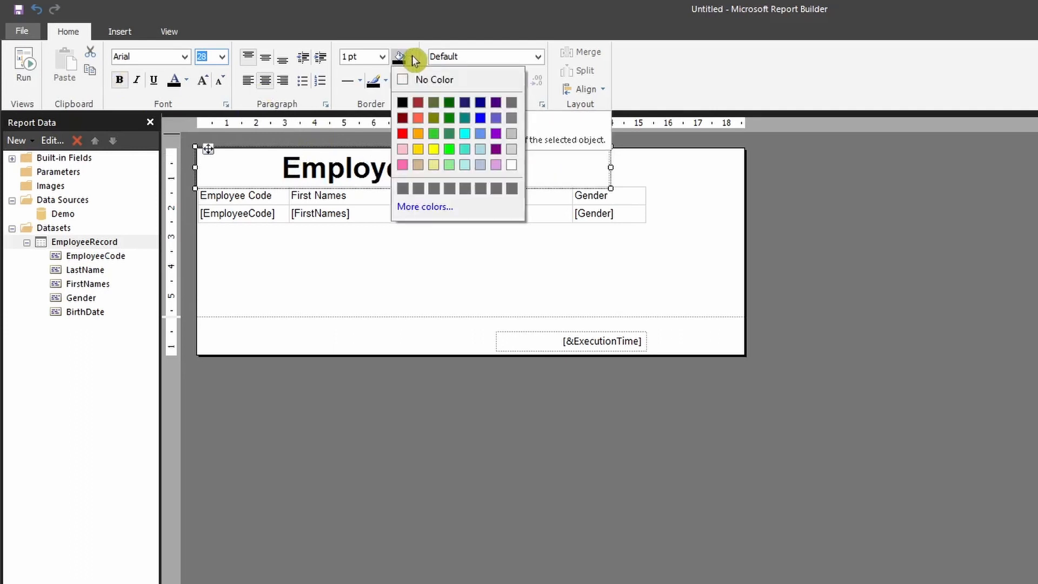
pyautogui.click(496, 164)
pyautogui.click(558, 172)
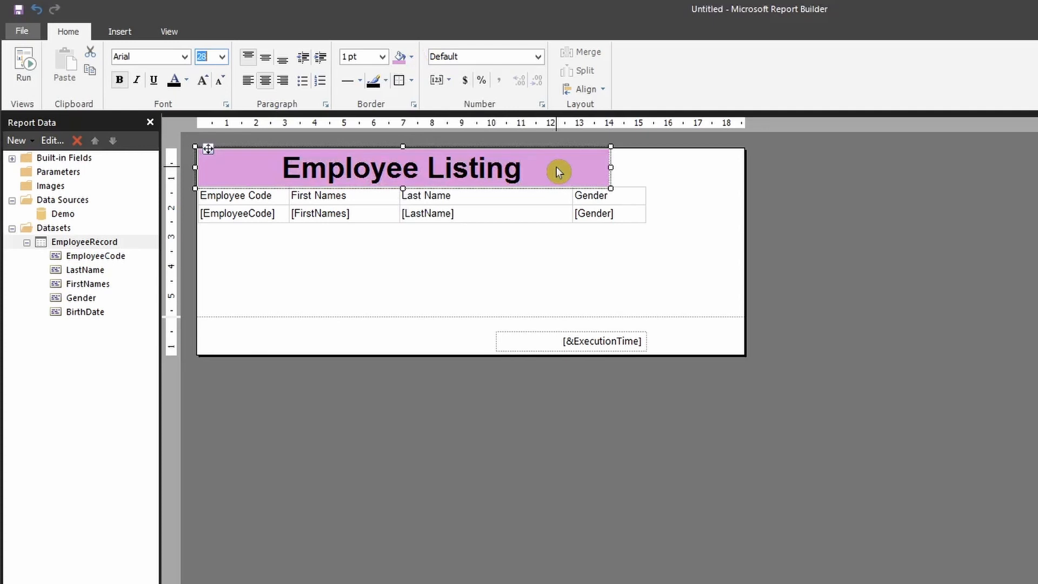
# - Color the entire "Employee Listing" title text dark red
pyautogui.click(559, 171)
pyautogui.moveTo(283, 167); pyautogui.dragTo(573, 165)
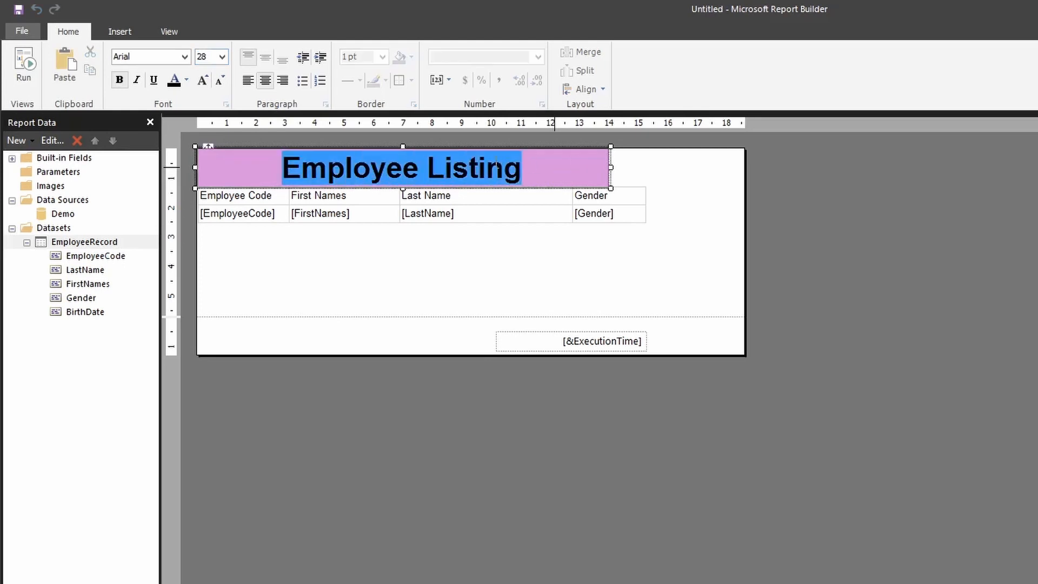
pyautogui.click(188, 81)
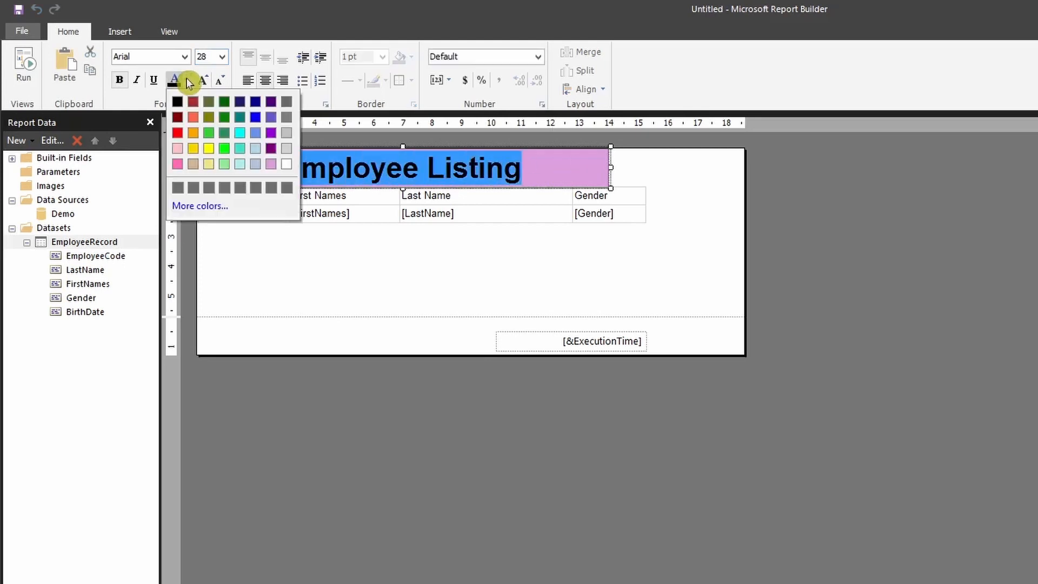
pyautogui.click(177, 118)
pyautogui.click(519, 271)
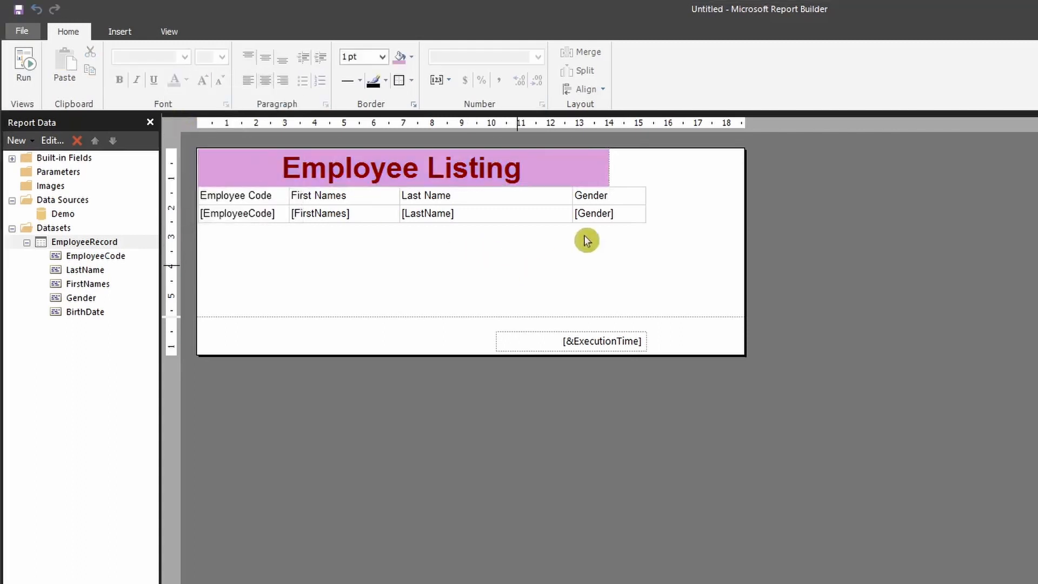
pyautogui.click(569, 173)
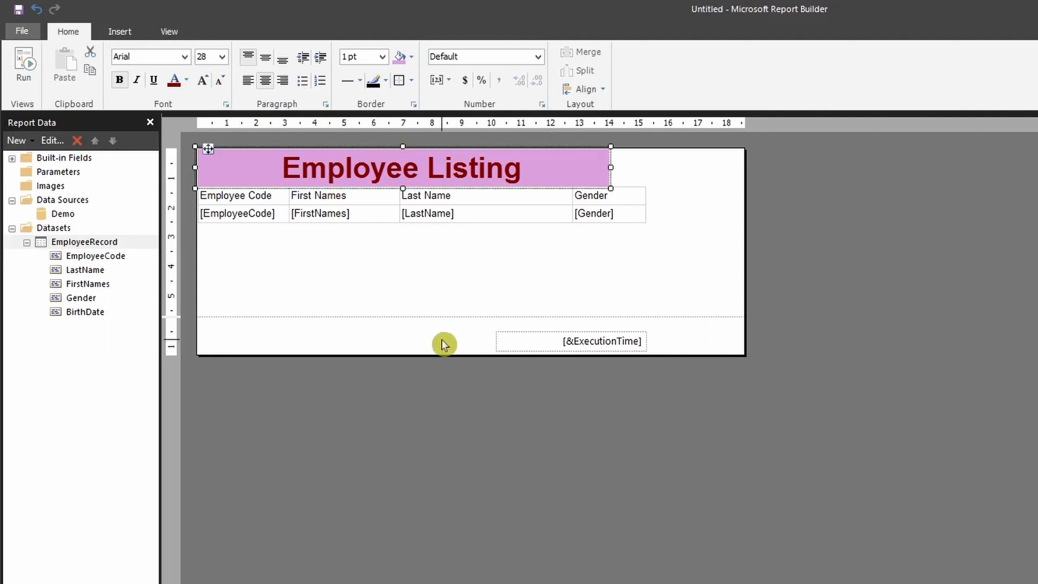
pyautogui.click(412, 334)
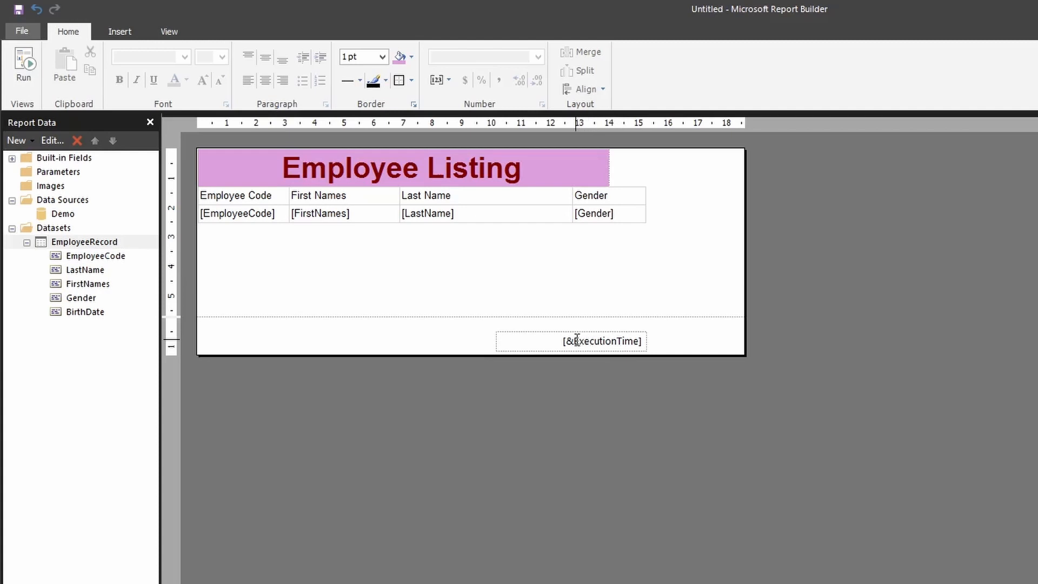
pyautogui.rightClick(440, 340)
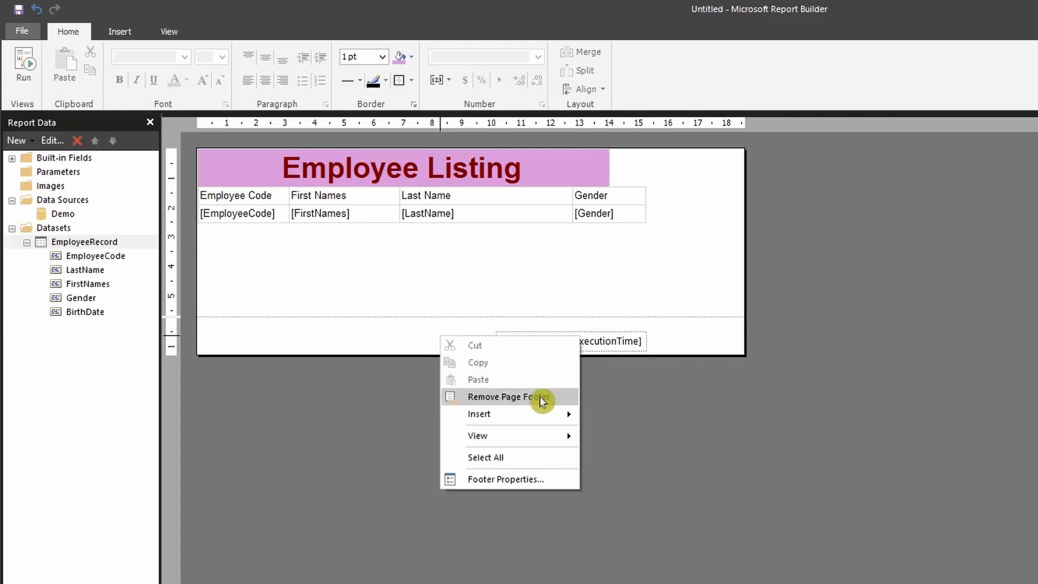
pyautogui.click(332, 326)
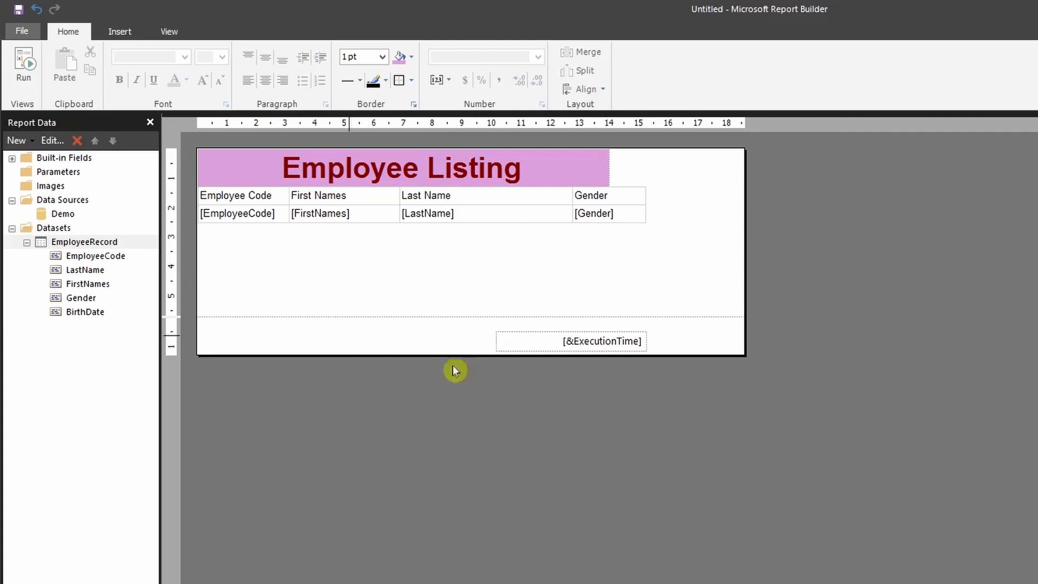
pyautogui.click(527, 344)
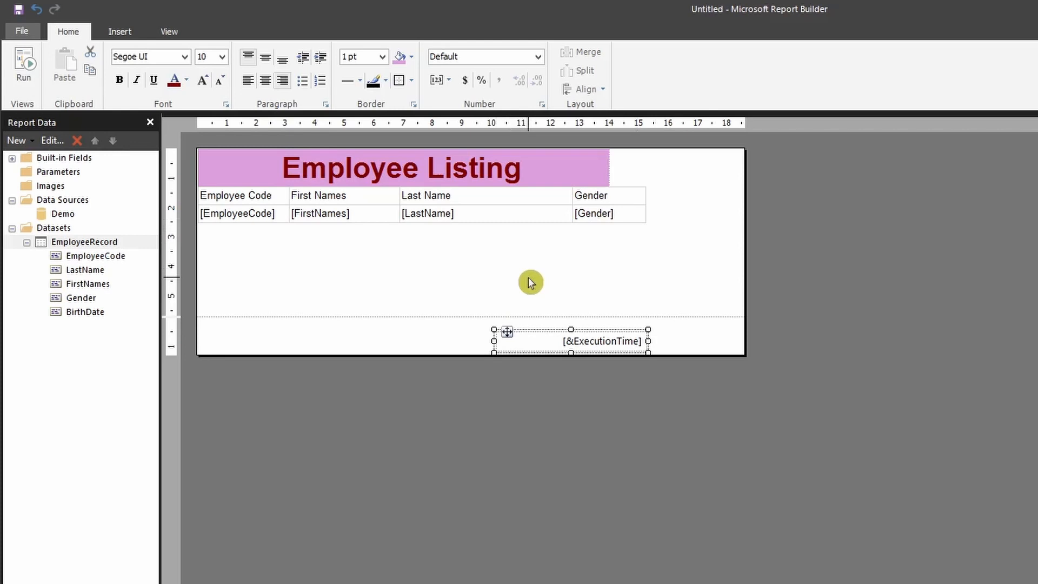
# - Insert an empty text box in the report body, in the blank space beside the "Employee Listing" title
pyautogui.rightClick(662, 170)
pyautogui.moveTo(771, 236)
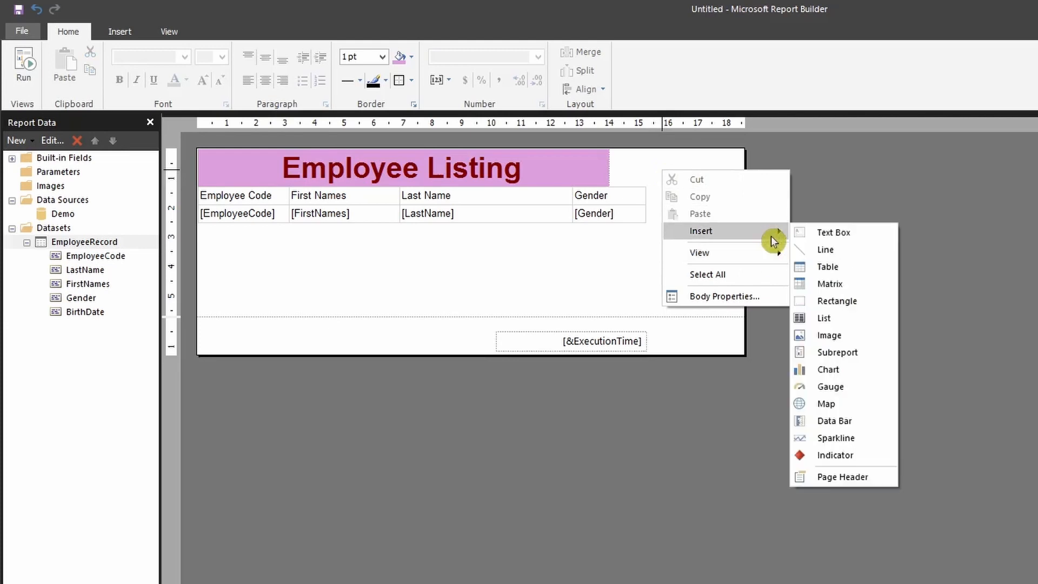
pyautogui.click(871, 242)
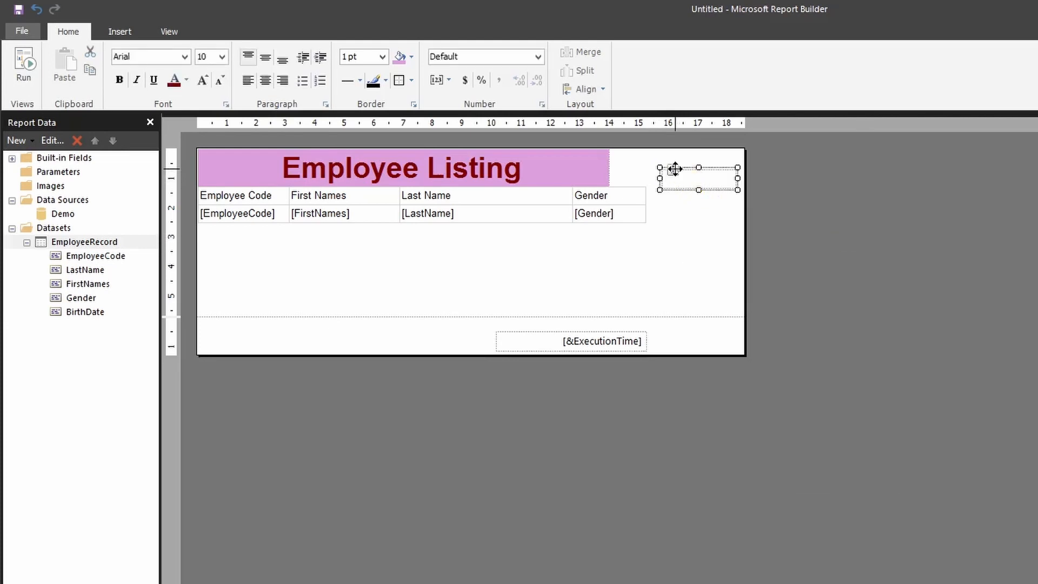
pyautogui.click(695, 182)
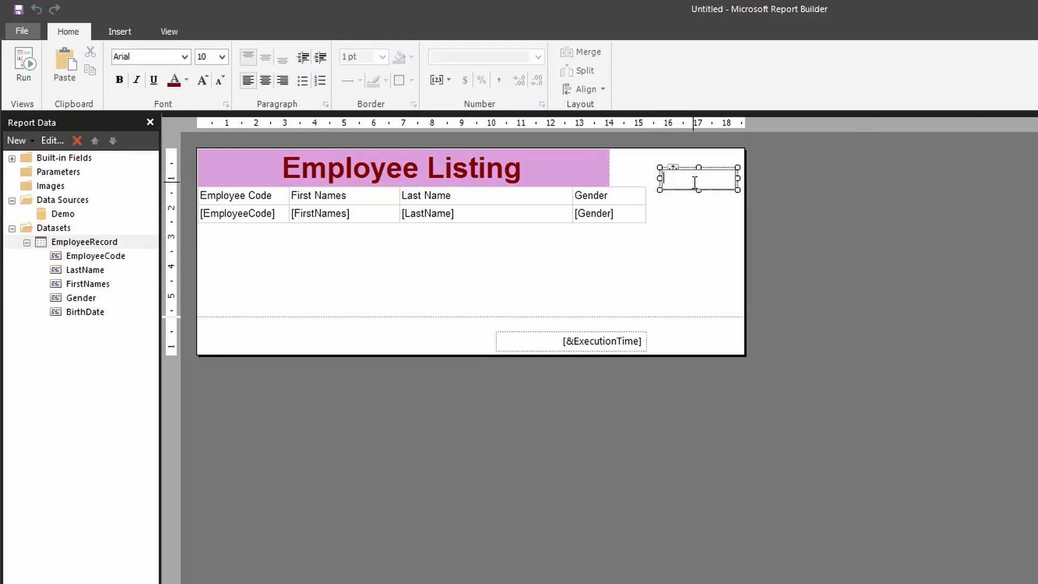
pyautogui.click(697, 238)
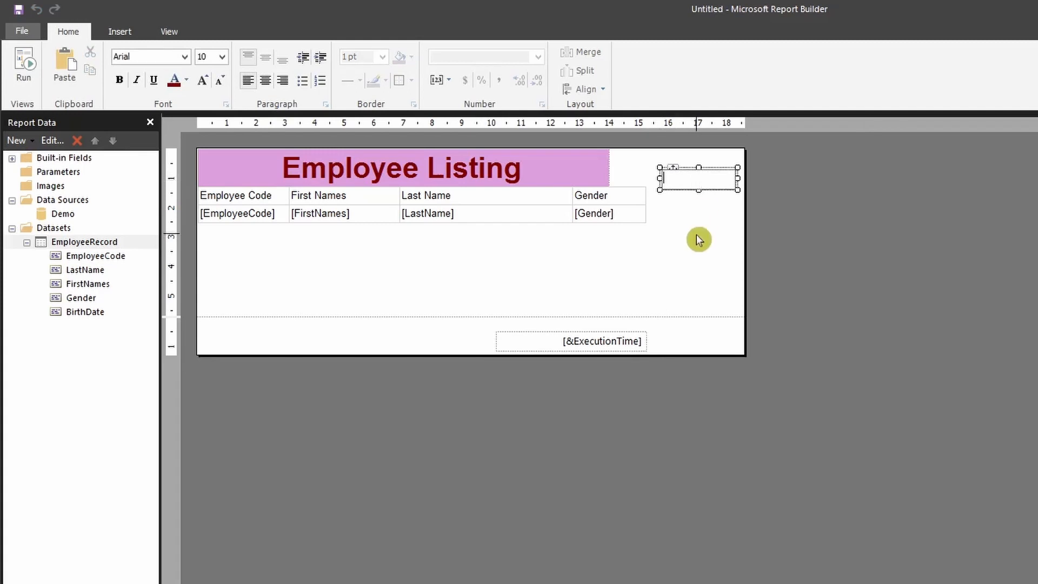
pyautogui.click(692, 188)
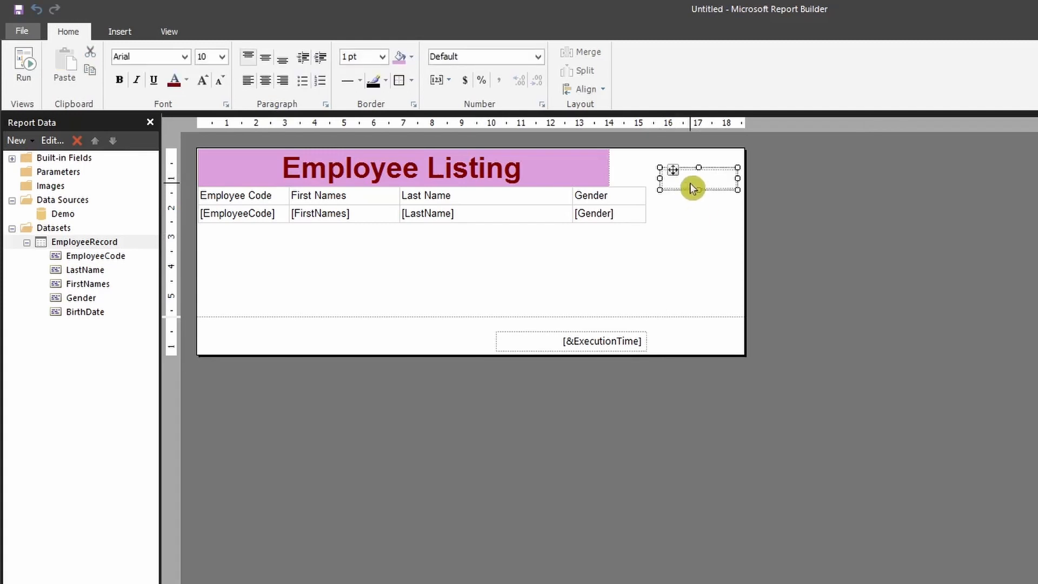
pyautogui.rightClick(692, 188)
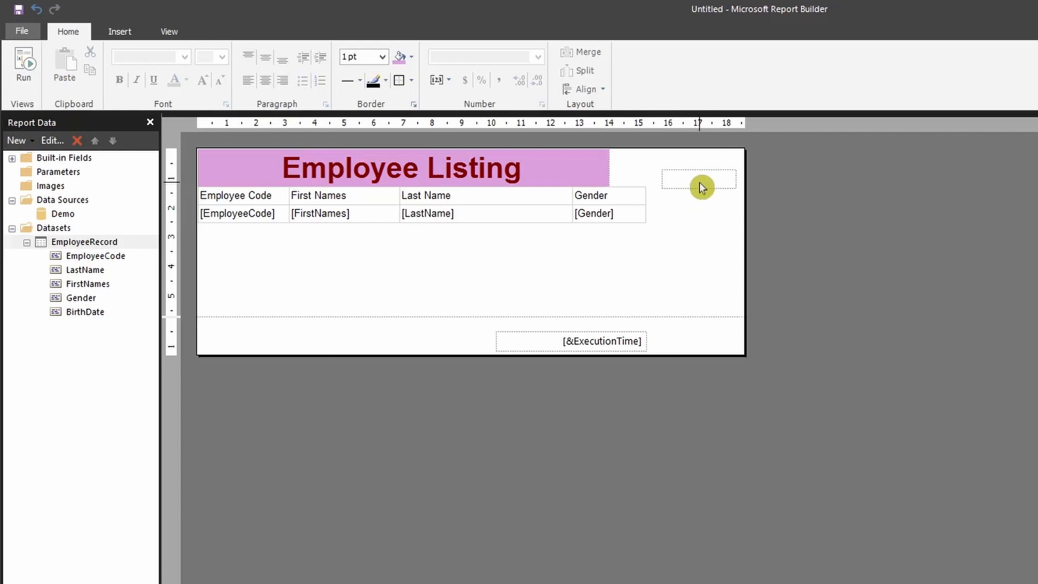
pyautogui.rightClick(701, 187)
pyautogui.click(690, 191)
pyautogui.click(692, 187)
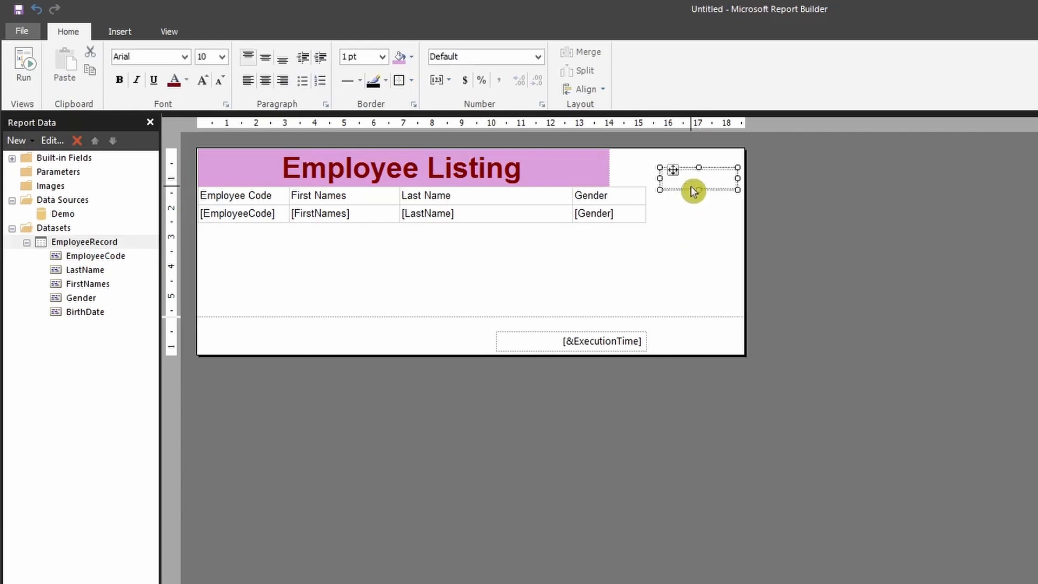
pyautogui.rightClick(694, 186)
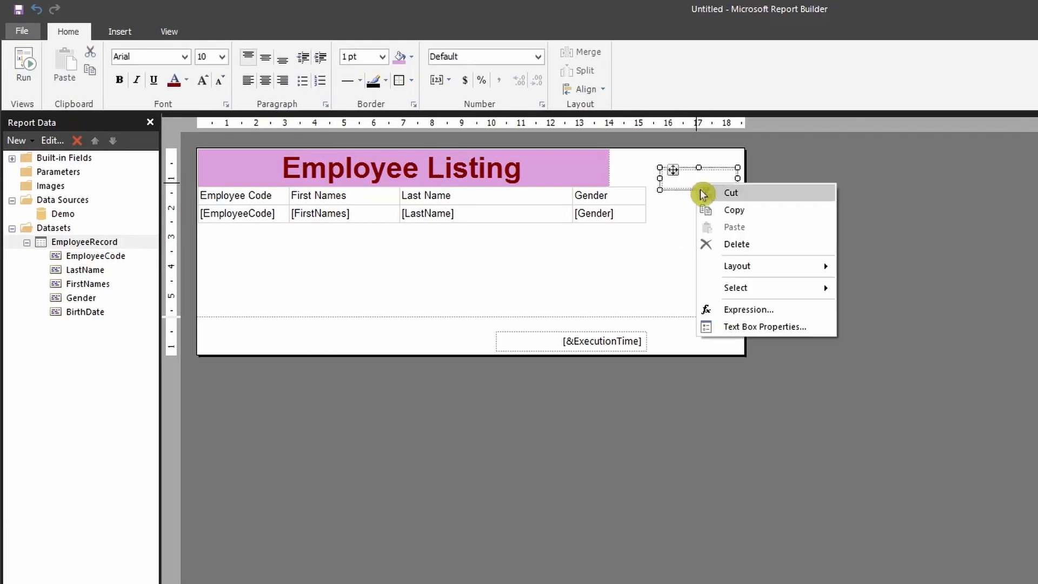
pyautogui.click(772, 332)
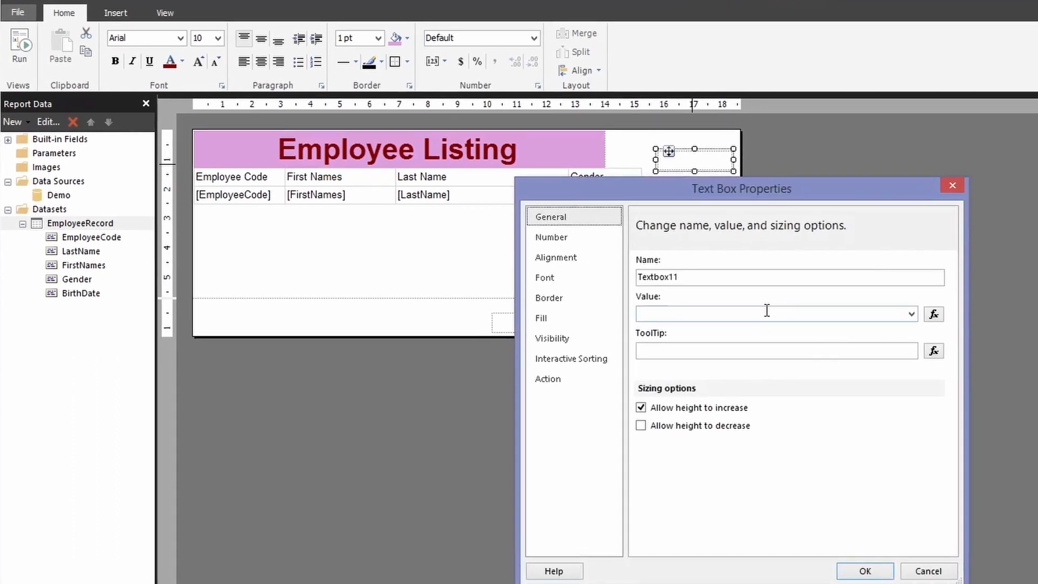
pyautogui.click(732, 318)
pyautogui.click(933, 314)
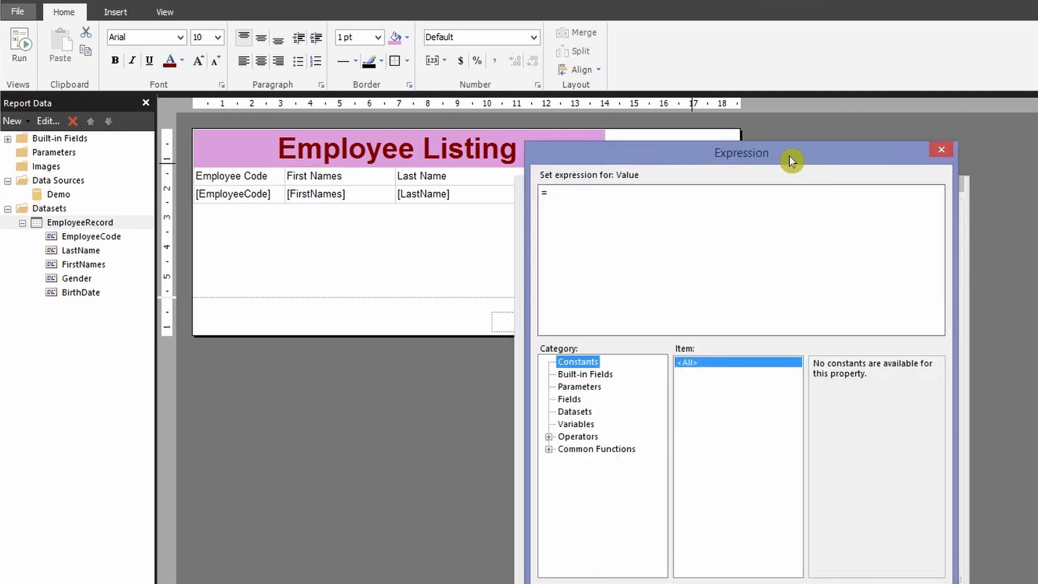
pyautogui.moveTo(789, 156); pyautogui.dragTo(796, 167)
pyautogui.click(631, 217)
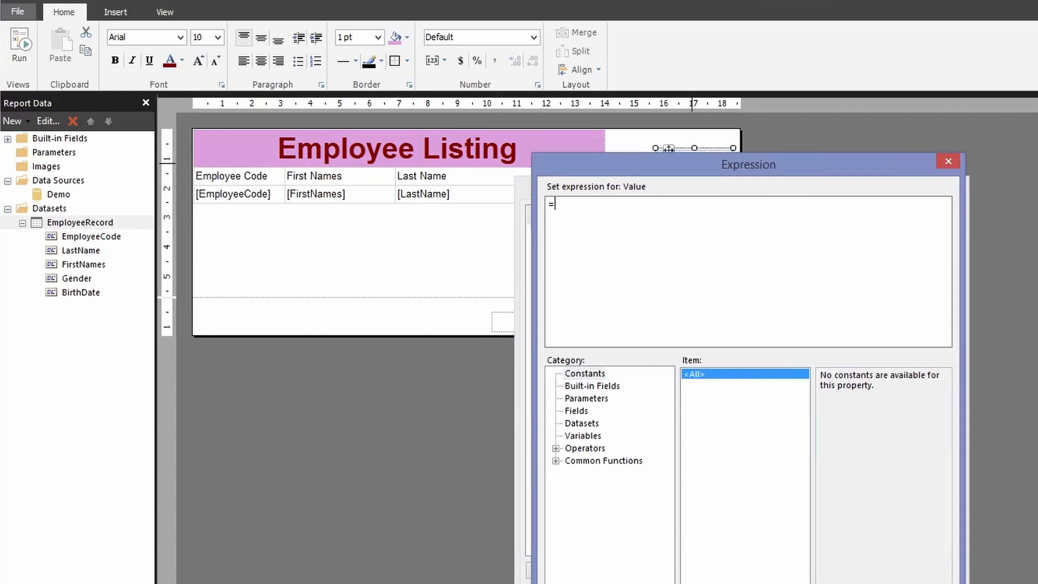
pyautogui.click(918, 576)
pyautogui.click(928, 577)
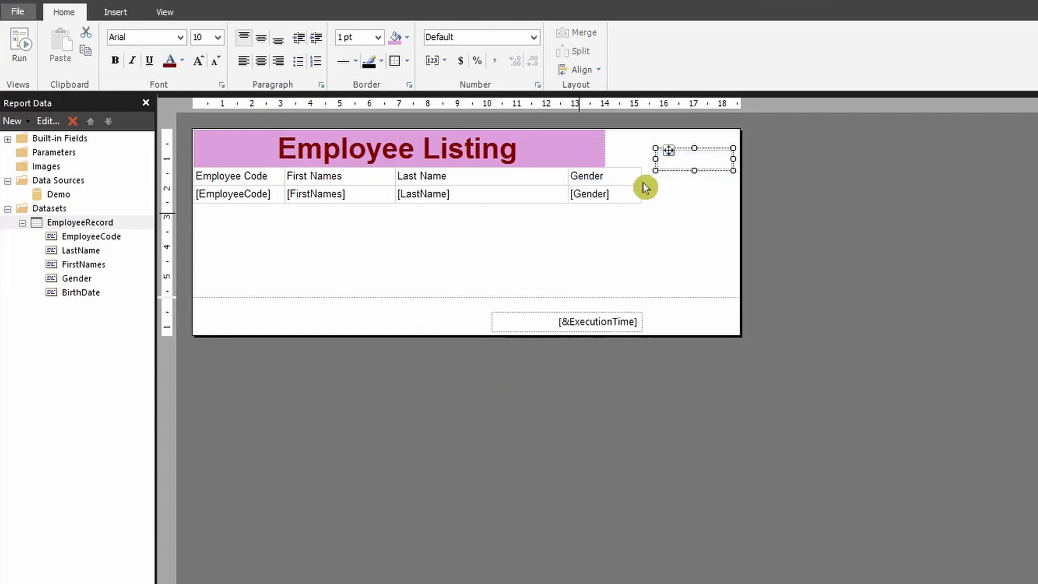
# - Set the new text box's value expression to the built-in field =Globals!ExecutionTime
pyautogui.rightClick(697, 160)
pyautogui.click(779, 292)
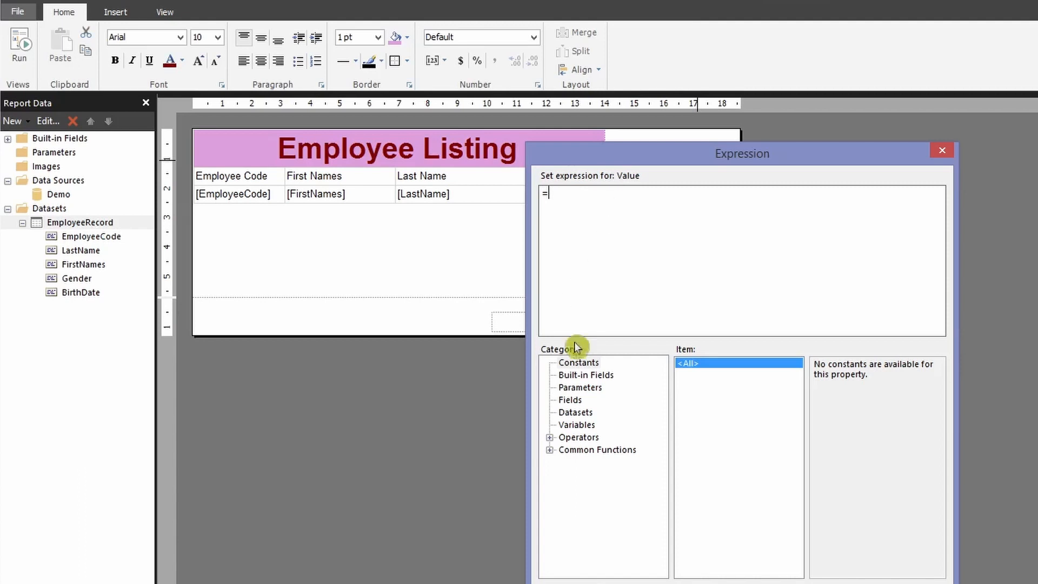
pyautogui.click(592, 376)
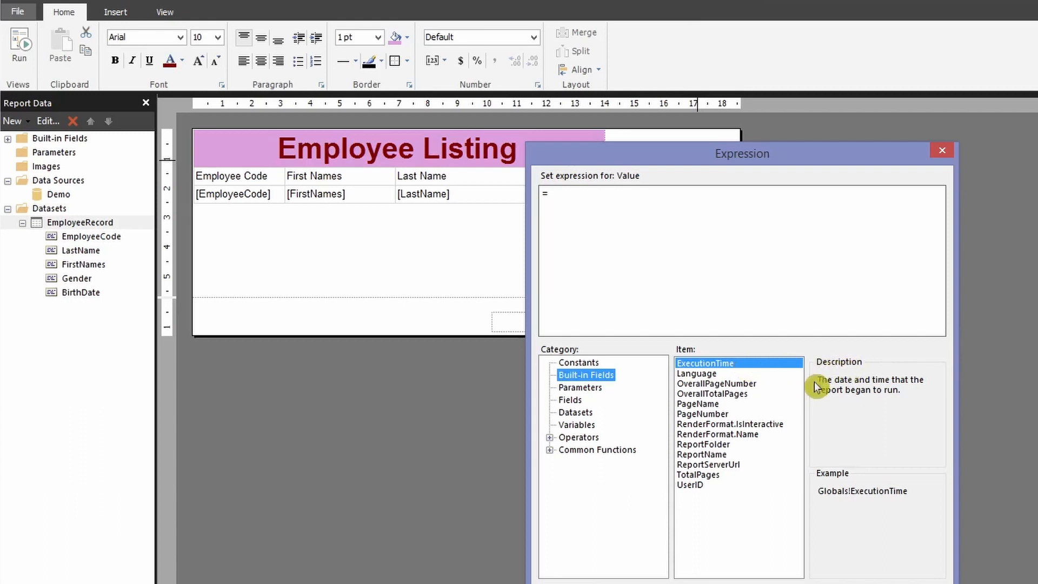
pyautogui.moveTo(821, 378); pyautogui.dragTo(920, 396)
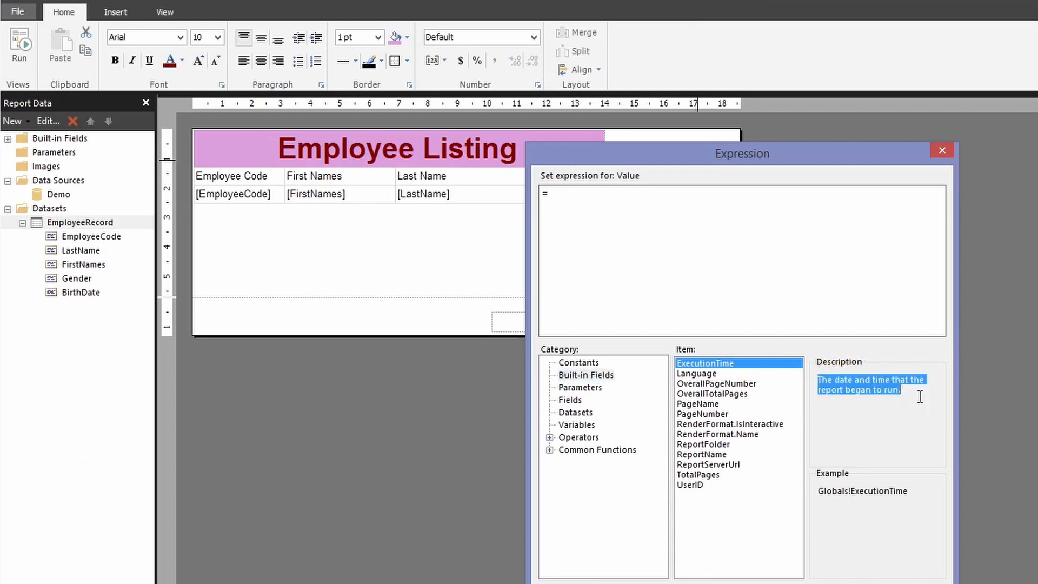
pyautogui.click(920, 396)
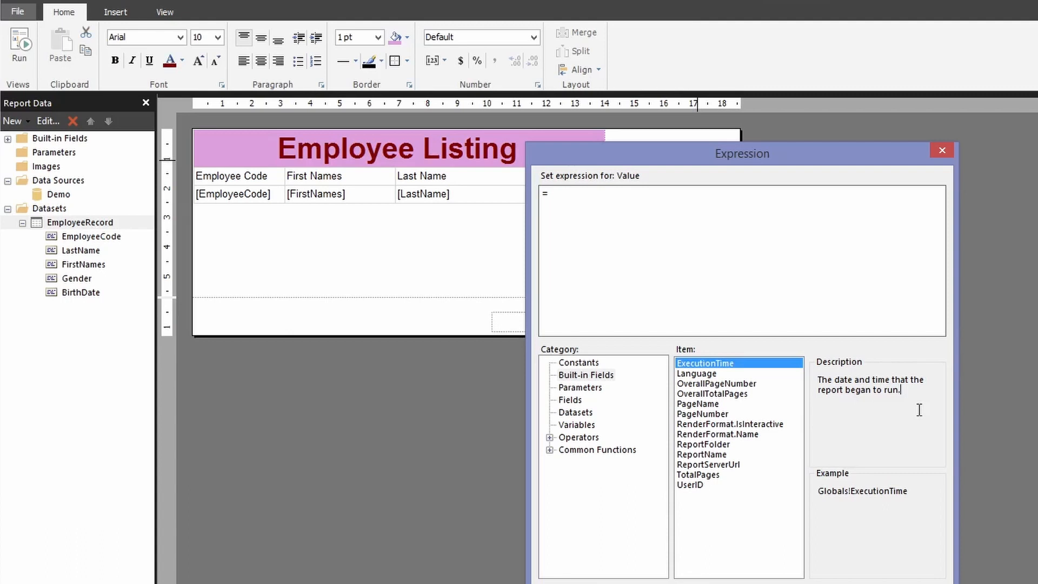
pyautogui.doubleClick(729, 364)
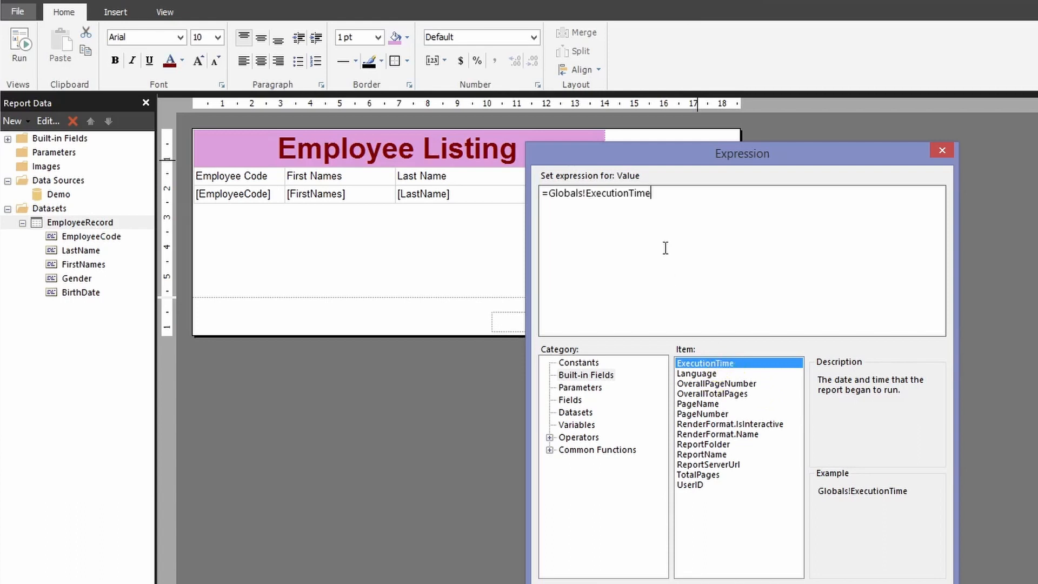
pyautogui.moveTo(669, 196); pyautogui.dragTo(539, 193)
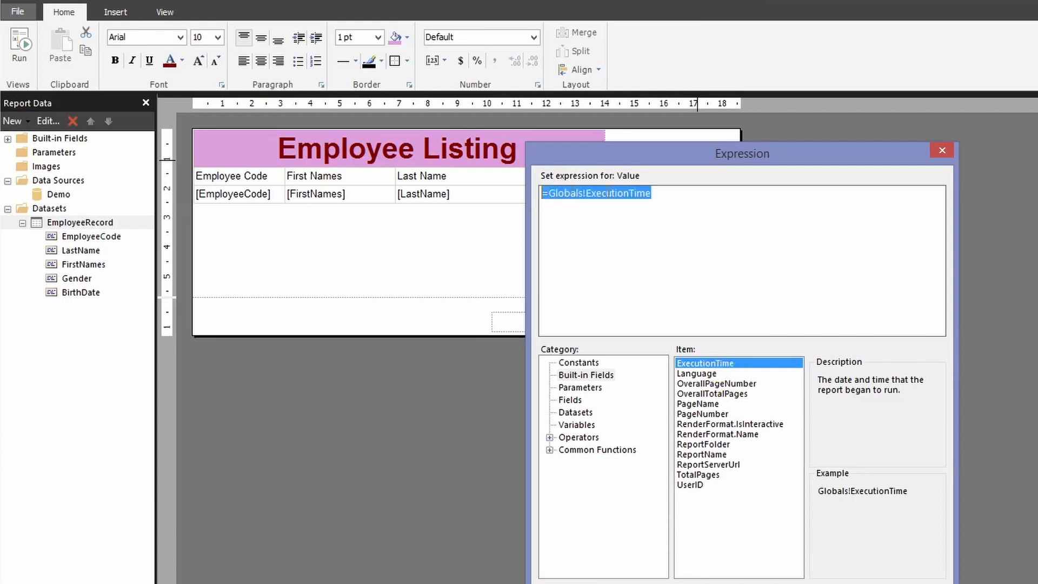
pyautogui.click(682, 193)
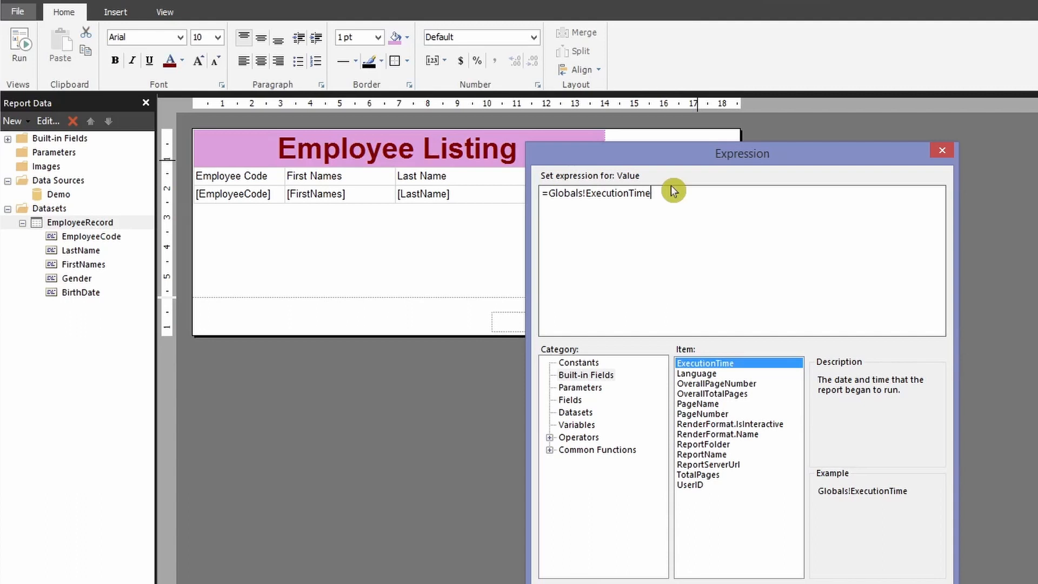
pyautogui.click(860, 583)
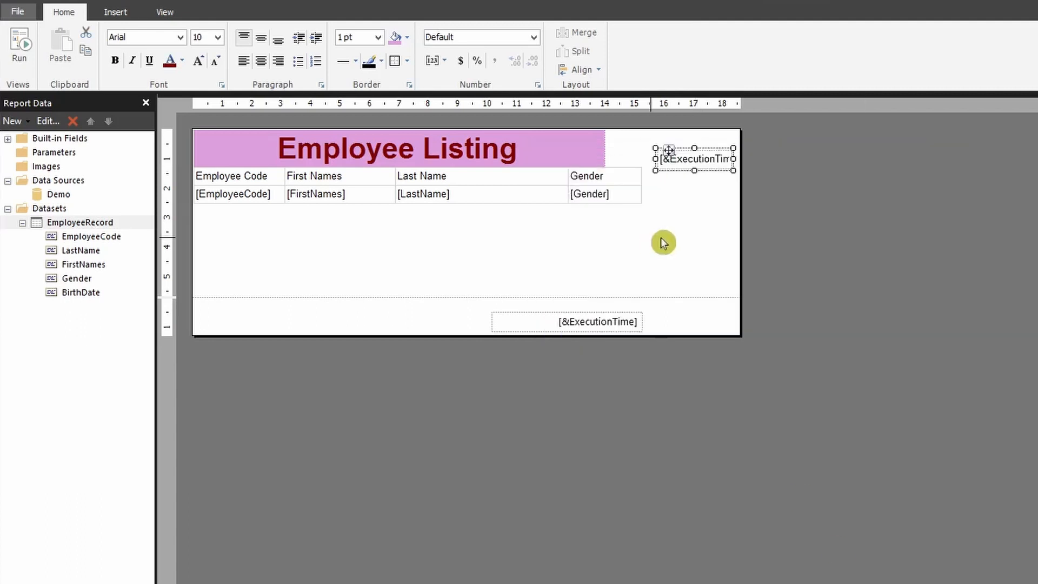
pyautogui.click(690, 210)
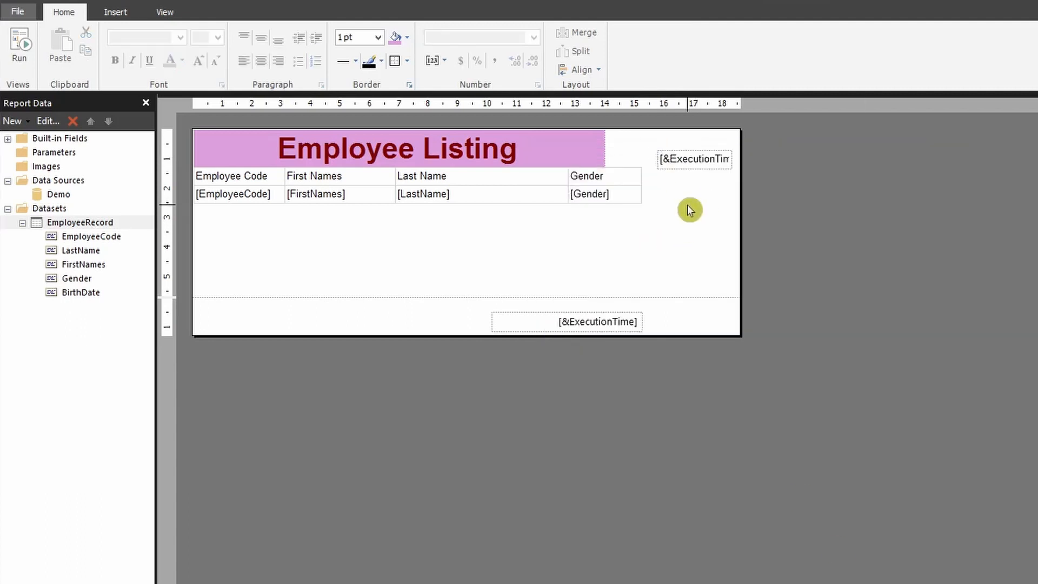
pyautogui.click(695, 165)
# - Remove the page footer, including its execution time text box, from the report
pyautogui.rightClick(678, 327)
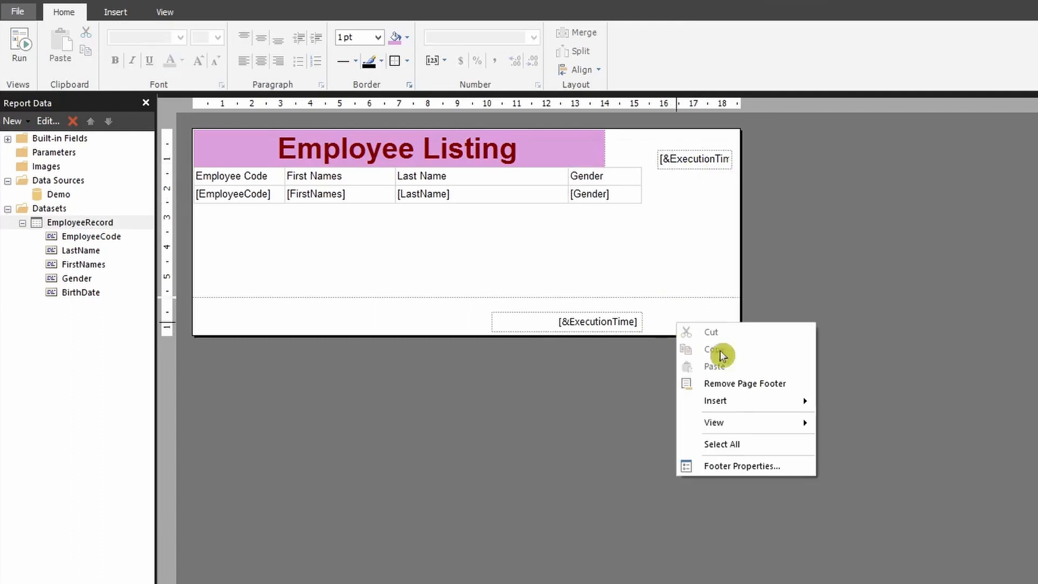
pyautogui.click(769, 393)
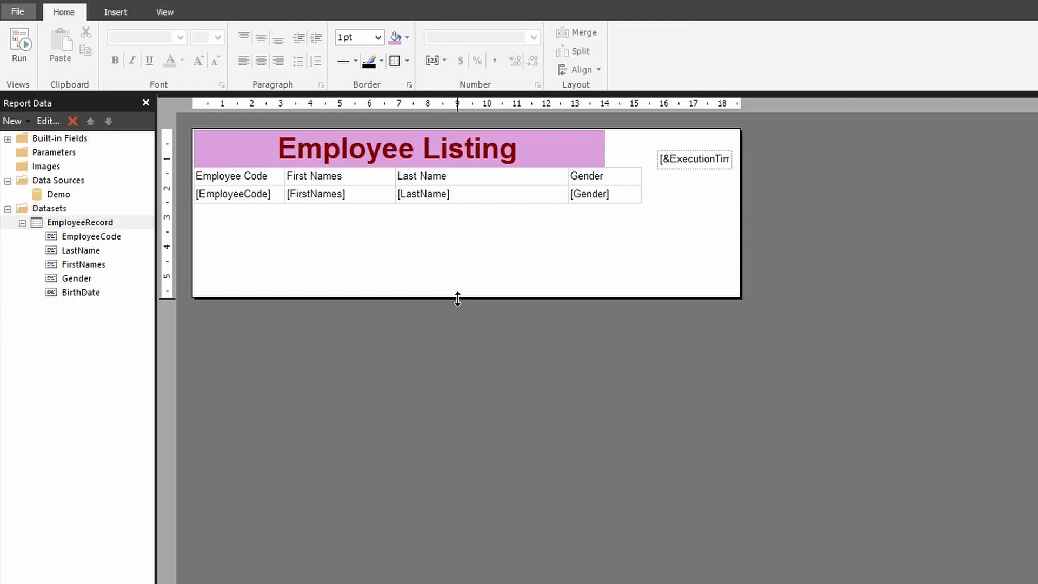
# - Add a new blank page footer to the report and remove it again
pyautogui.click(115, 12)
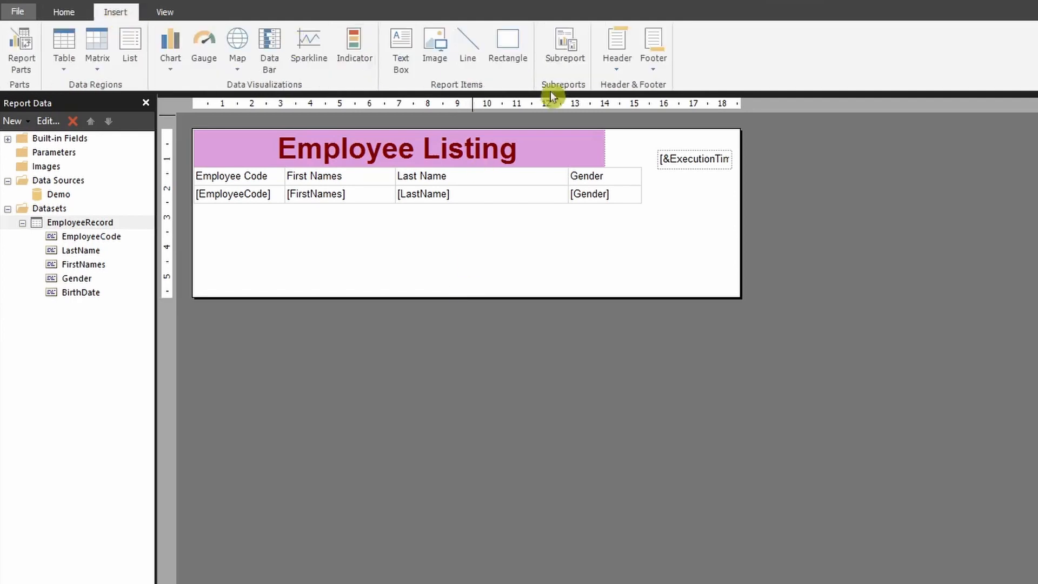
pyautogui.click(654, 41)
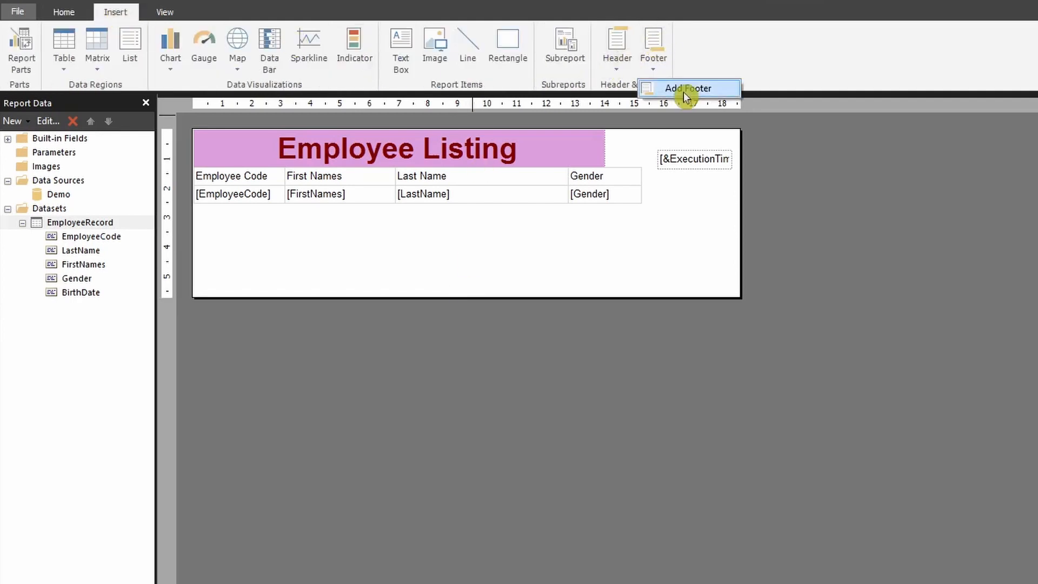
pyautogui.click(696, 92)
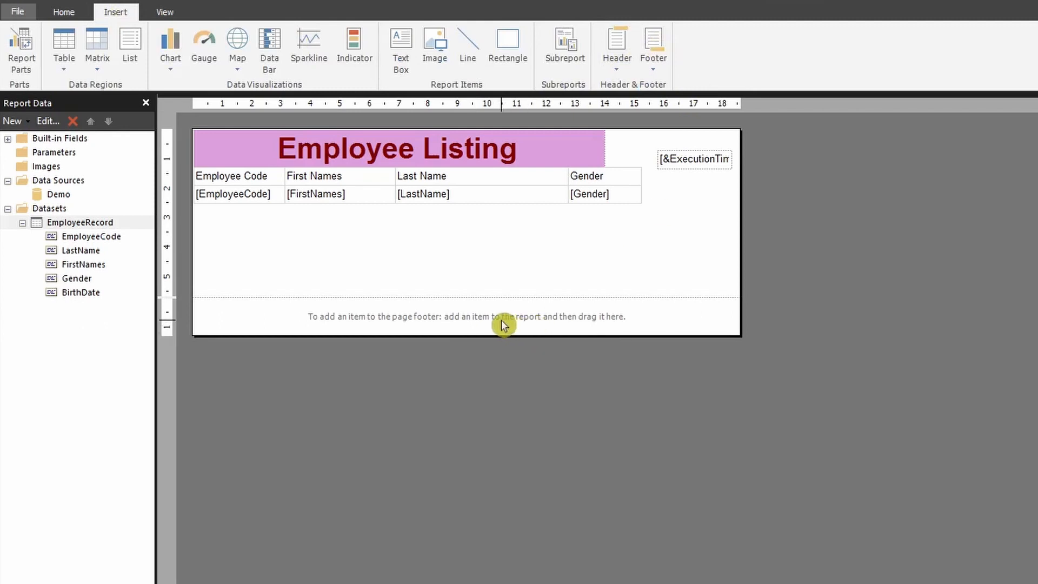
pyautogui.rightClick(577, 324)
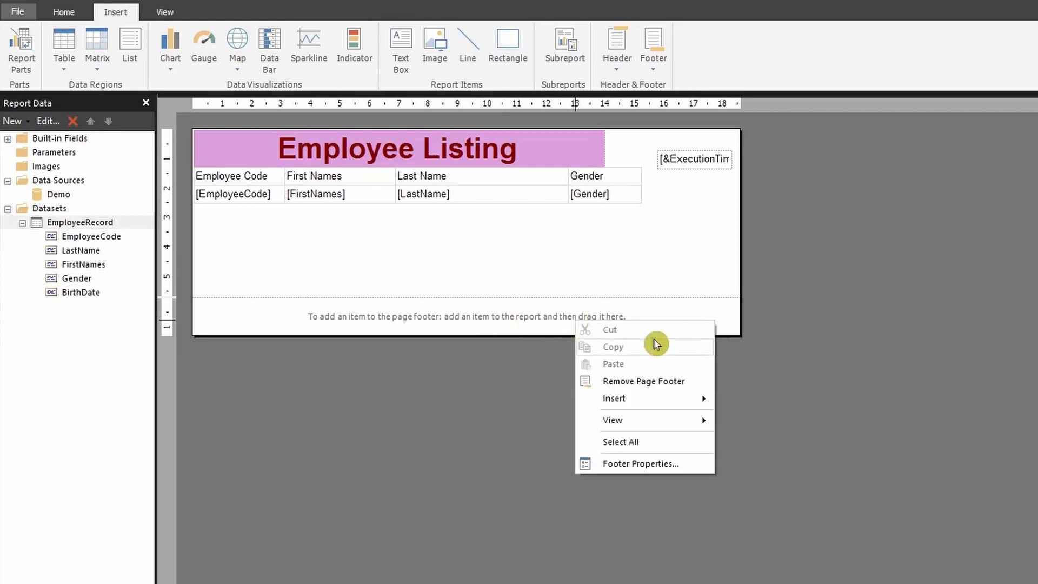
pyautogui.moveTo(694, 400)
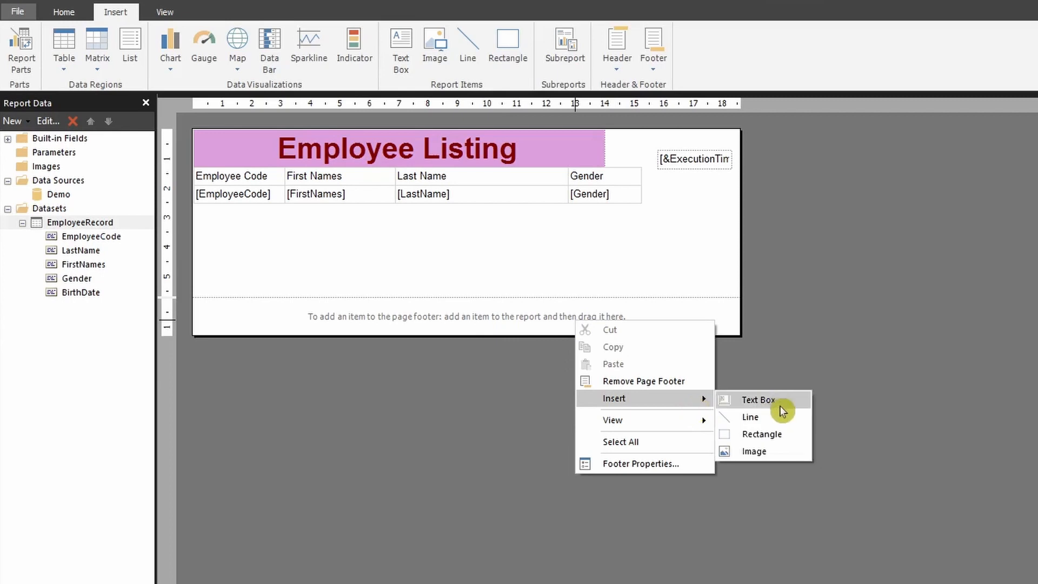
pyautogui.click(654, 384)
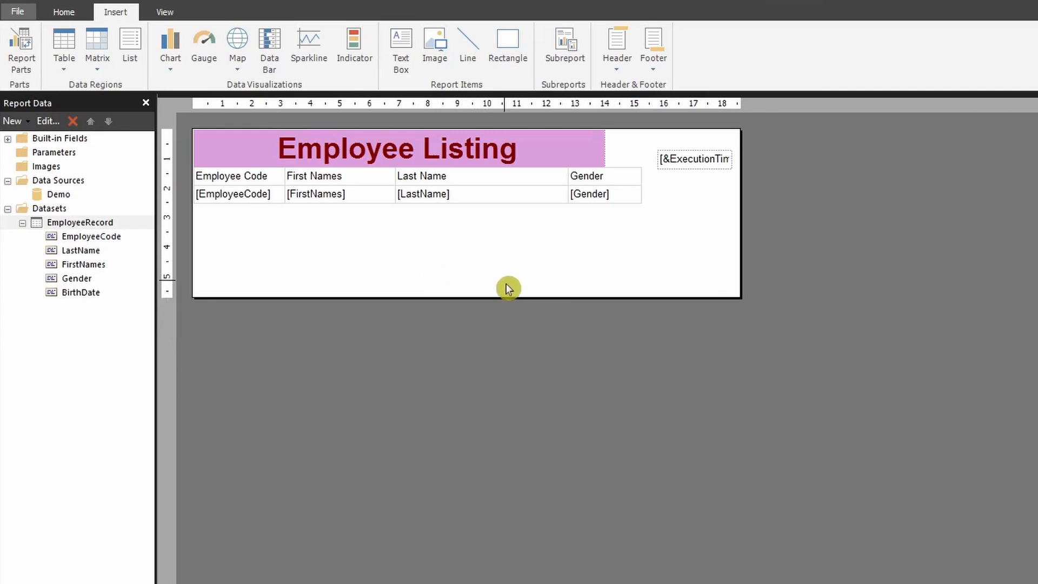
# - Shrink the height of the report body so that it ends just below the table's data row
pyautogui.moveTo(509, 297); pyautogui.dragTo(524, 207)
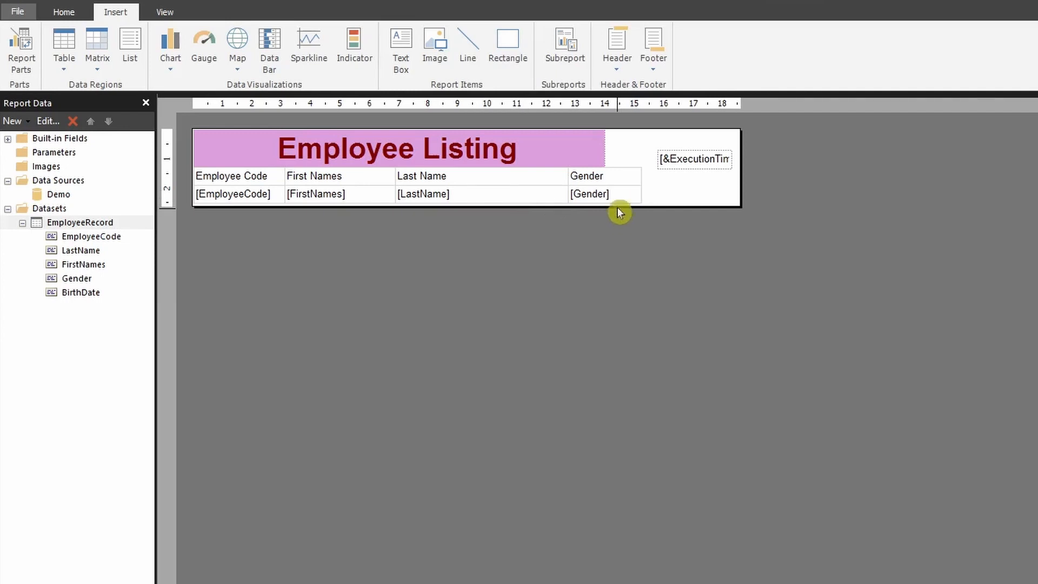
# - Move the execution time text box up against the end of the Employee Listing title, aligned with its upper edge
pyautogui.click(677, 164)
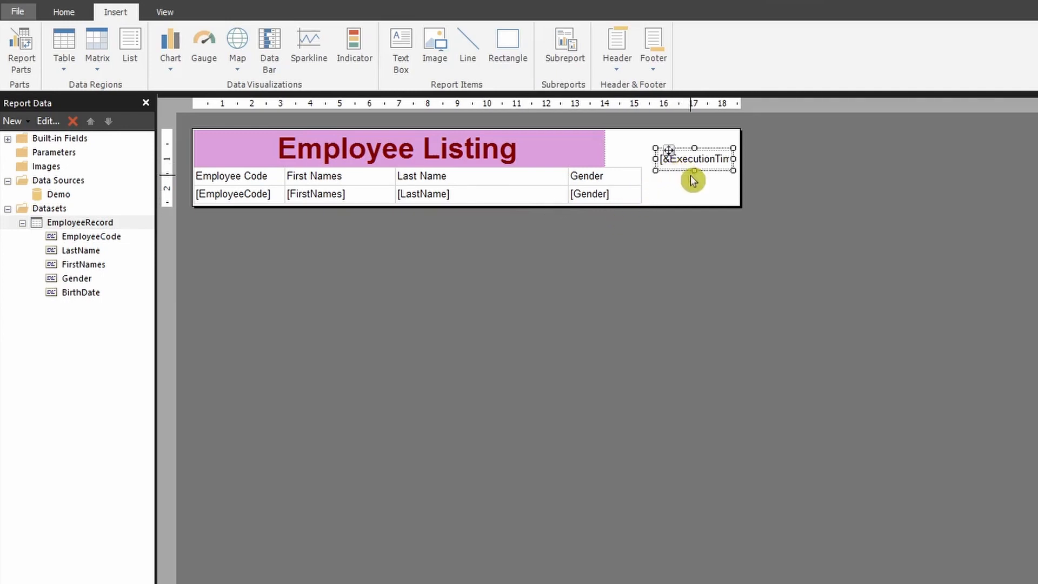
pyautogui.moveTo(669, 150); pyautogui.dragTo(620, 131)
pyautogui.click(714, 175)
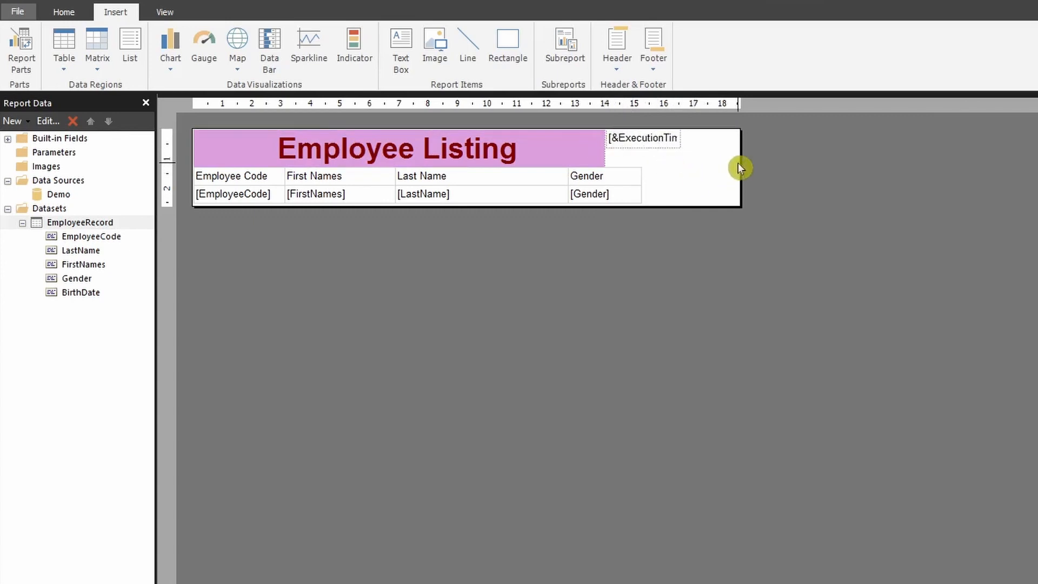
# - Narrow the report body to end at the execution time text box and widen the First Names column so the table fills that width
pyautogui.moveTo(740, 162); pyautogui.dragTo(682, 158)
pyautogui.moveTo(395, 158); pyautogui.dragTo(432, 161)
pyautogui.click(782, 277)
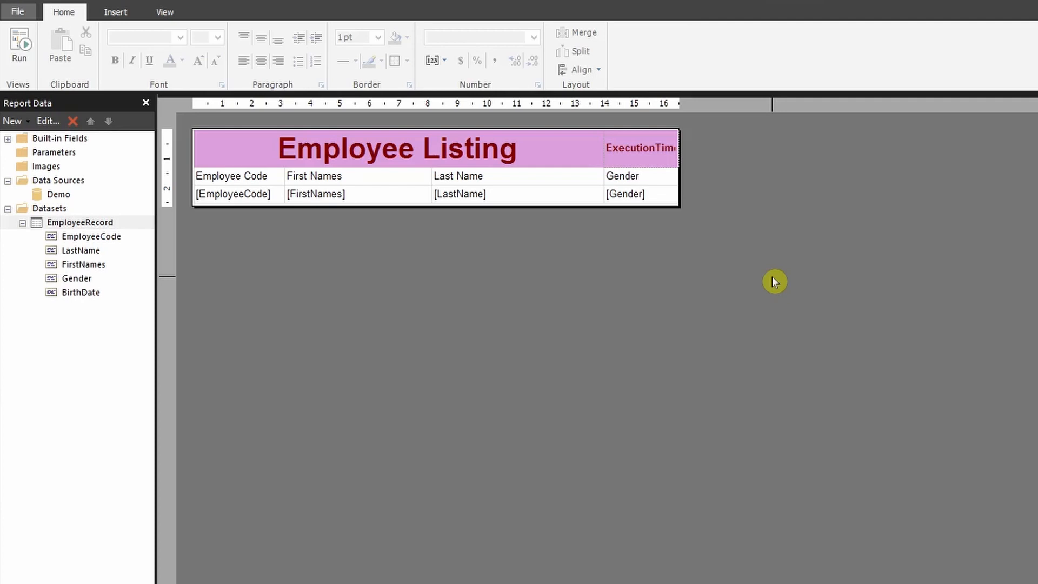
pyautogui.click(399, 183)
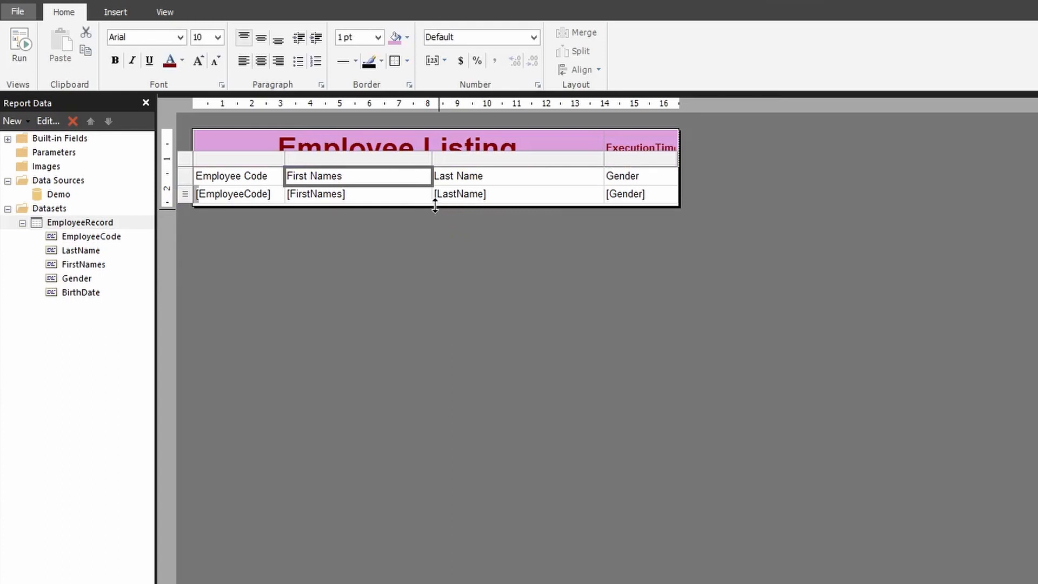
pyautogui.click(586, 183)
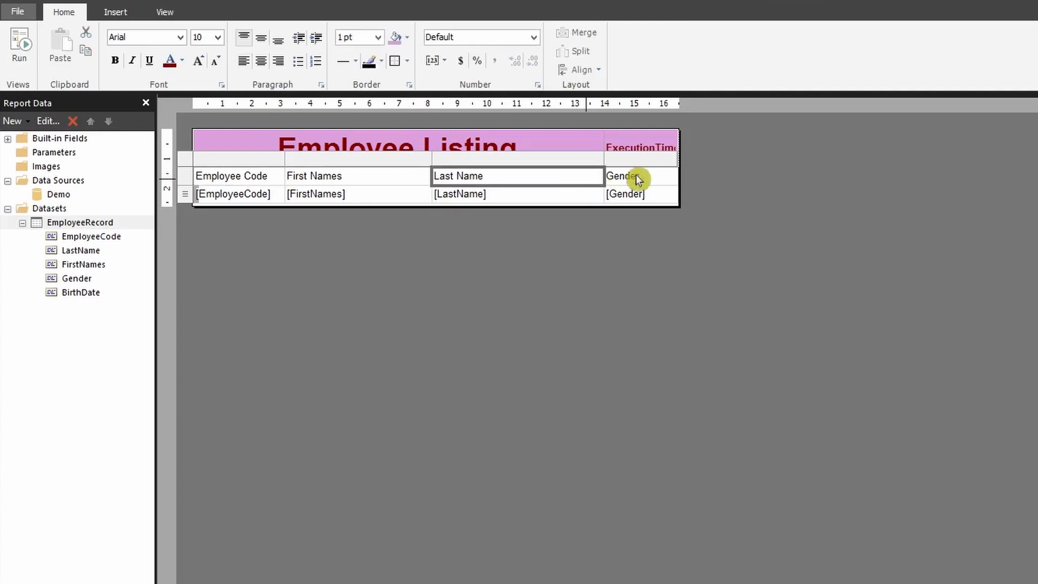
pyautogui.click(658, 178)
pyautogui.click(527, 195)
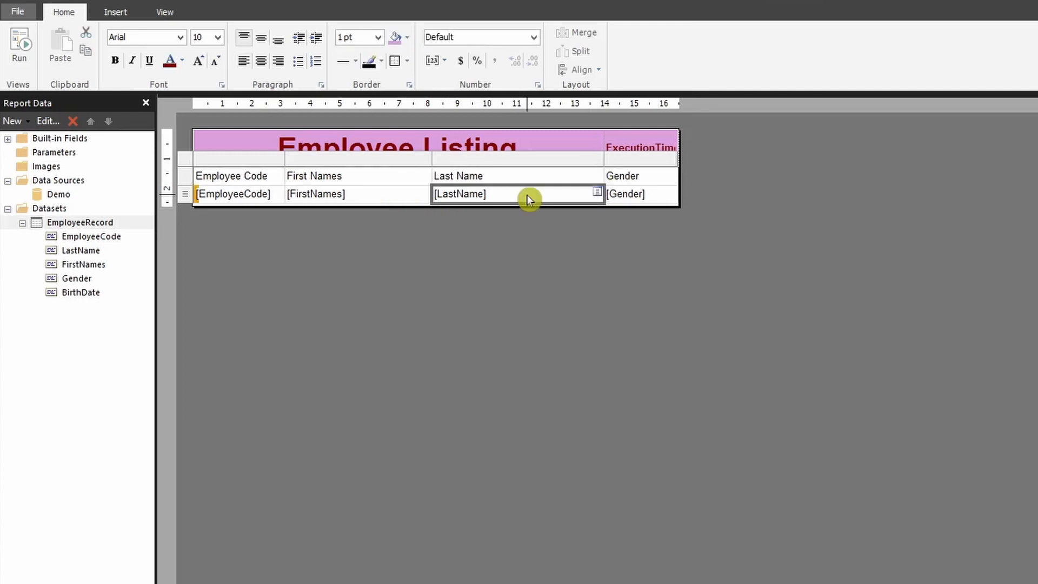
pyautogui.click(369, 176)
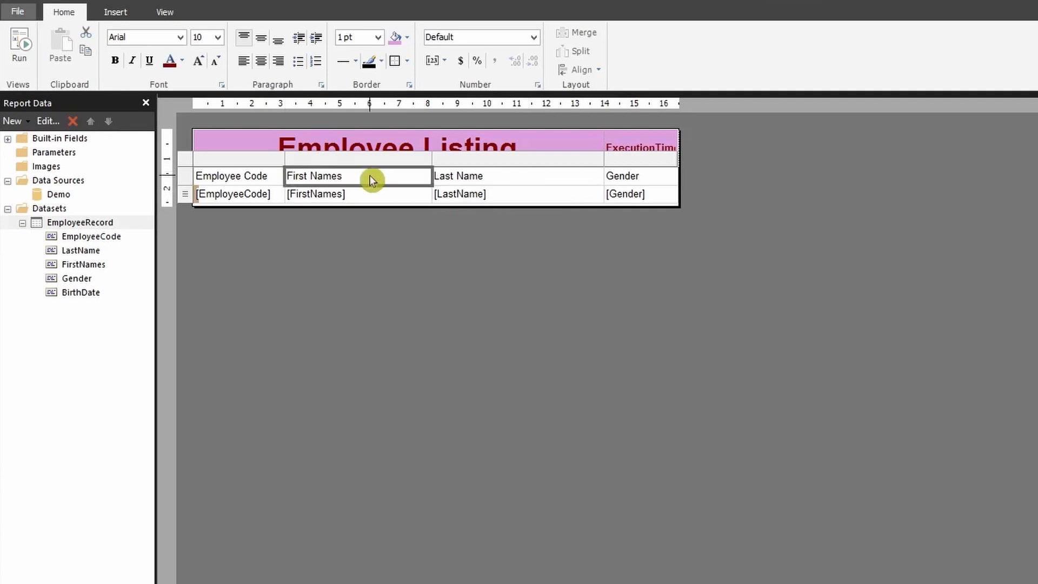
pyautogui.click(409, 38)
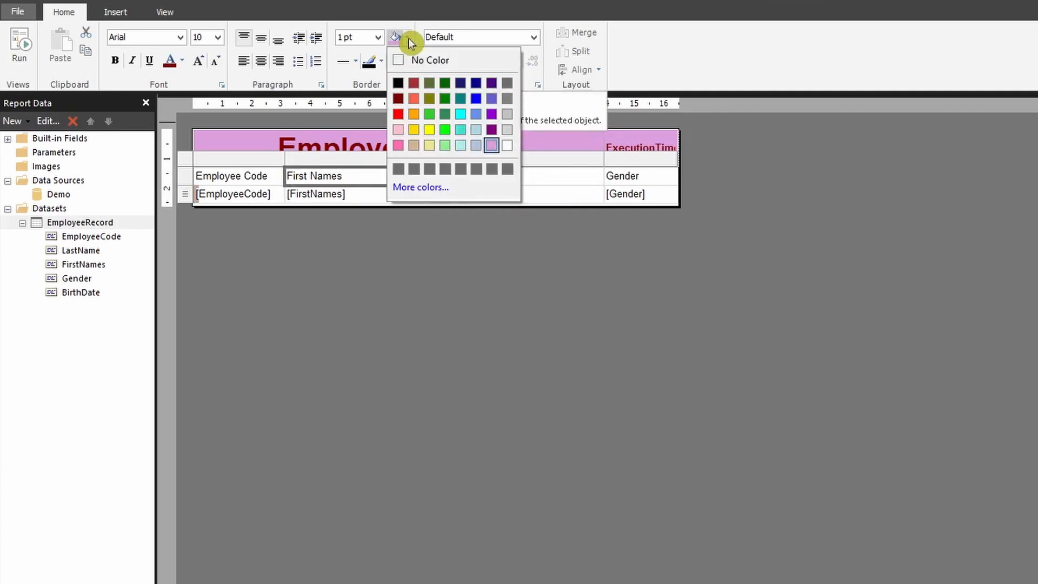
pyautogui.click(369, 201)
pyautogui.click(381, 181)
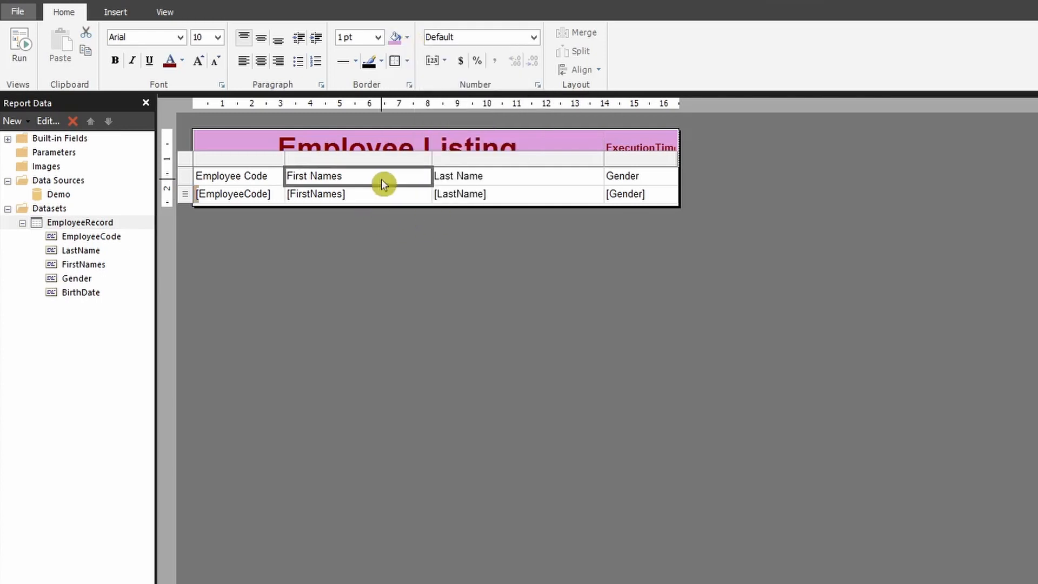
# - Fill the table's whole header row with gray and make its text bold
pyautogui.click(185, 179)
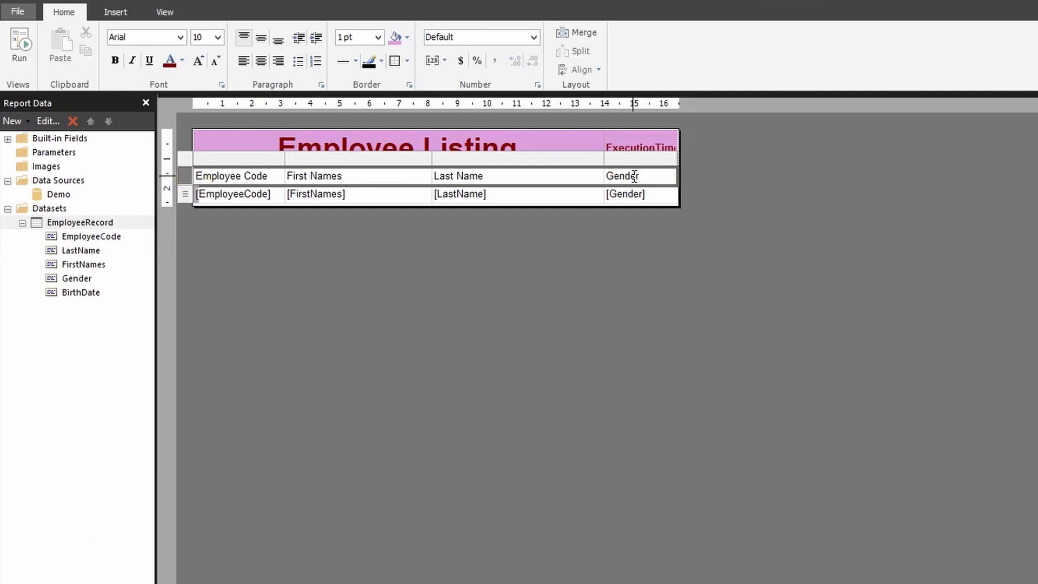
pyautogui.click(631, 192)
pyautogui.click(413, 44)
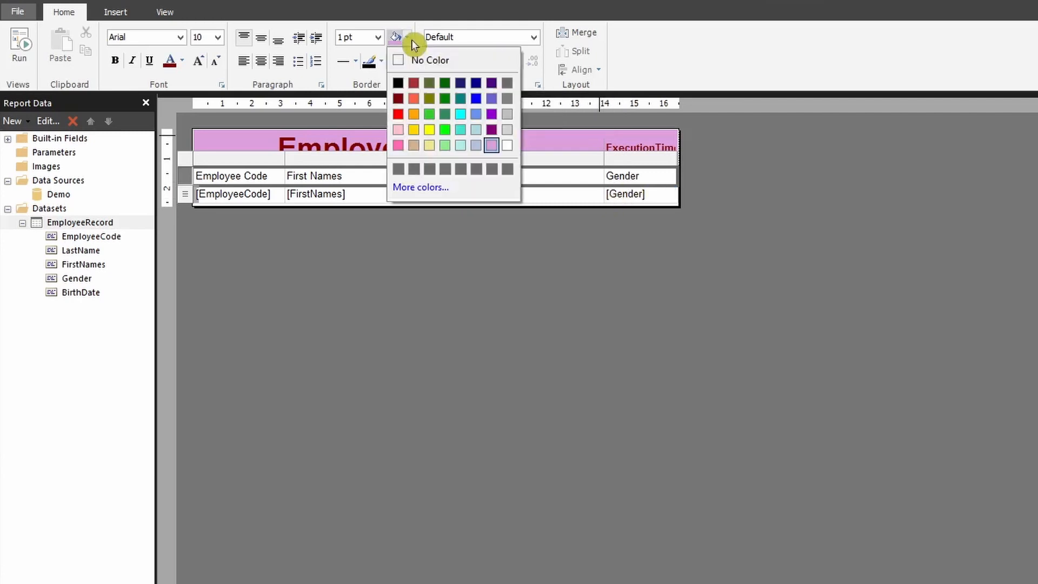
pyautogui.click(507, 114)
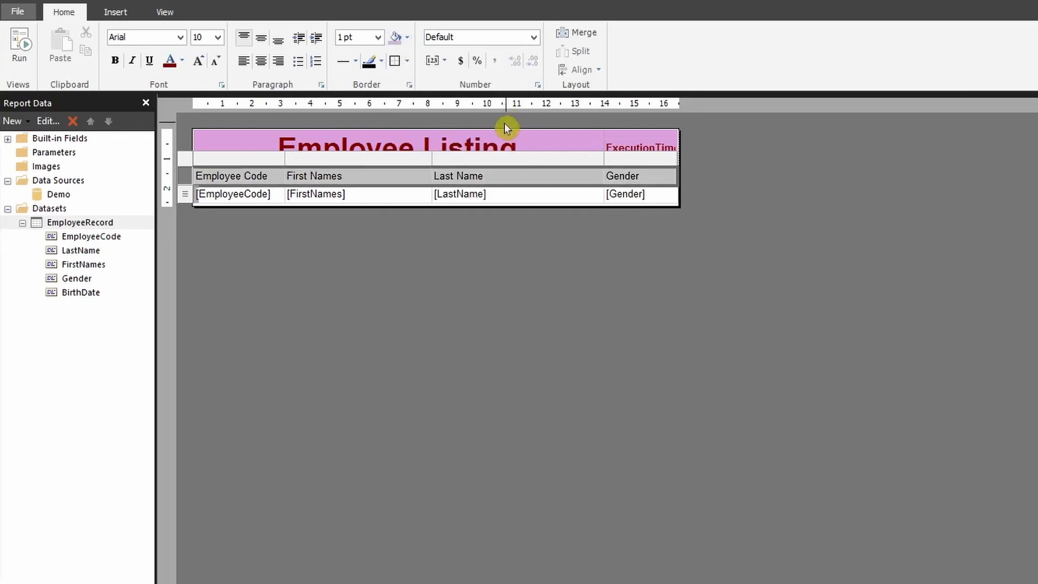
pyautogui.click(115, 61)
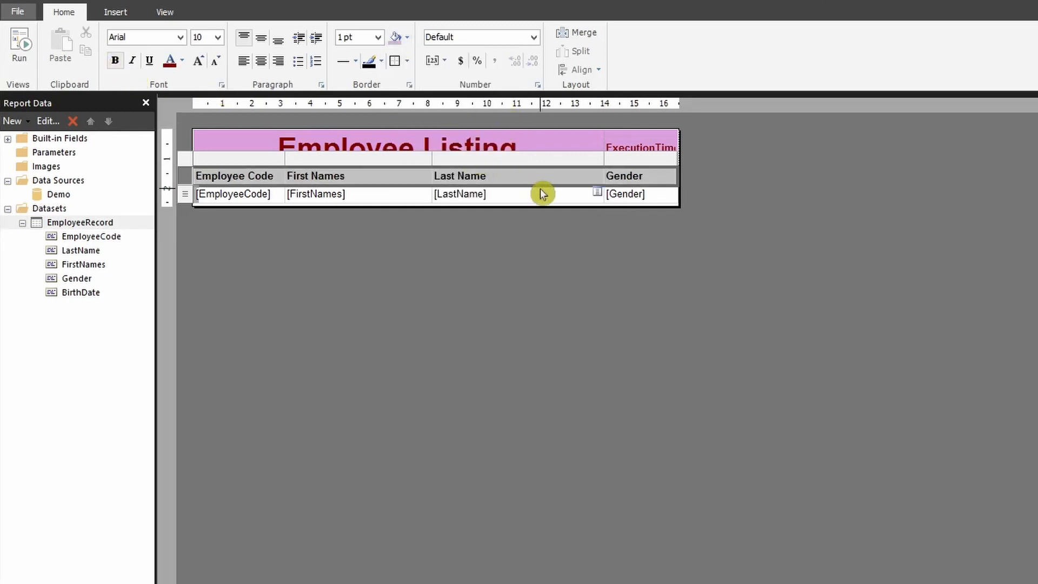
# - Fill the LastName data cell with gray and undo the fill
pyautogui.click(370, 197)
pyautogui.click(542, 199)
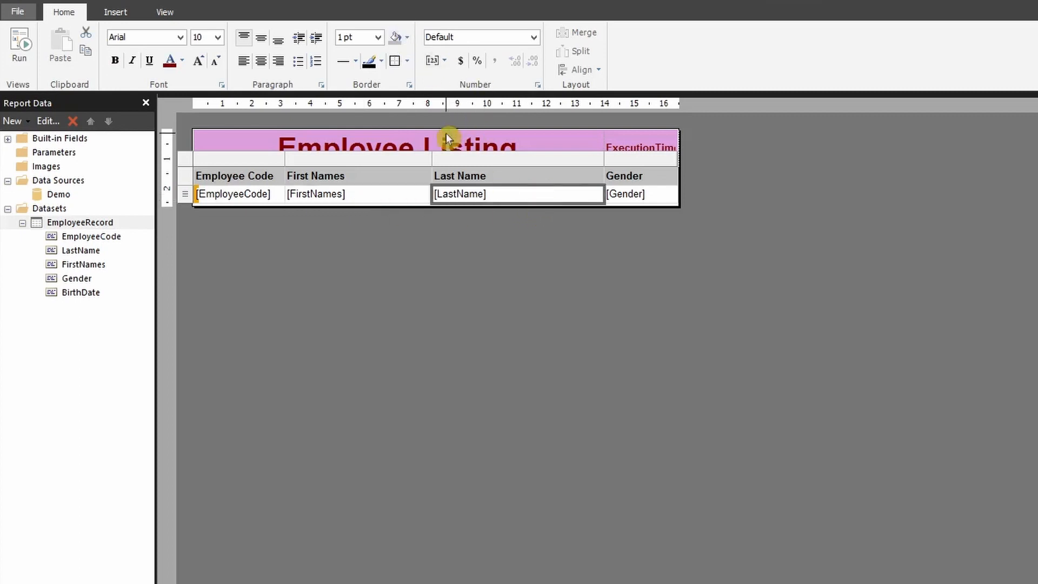
pyautogui.click(394, 39)
pyautogui.click(396, 40)
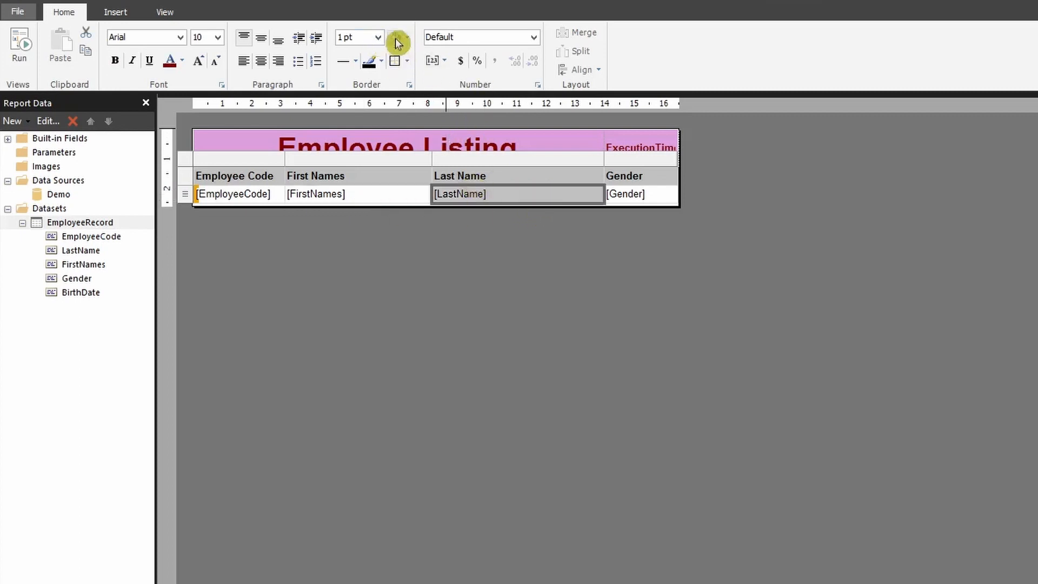
pyautogui.click(406, 37)
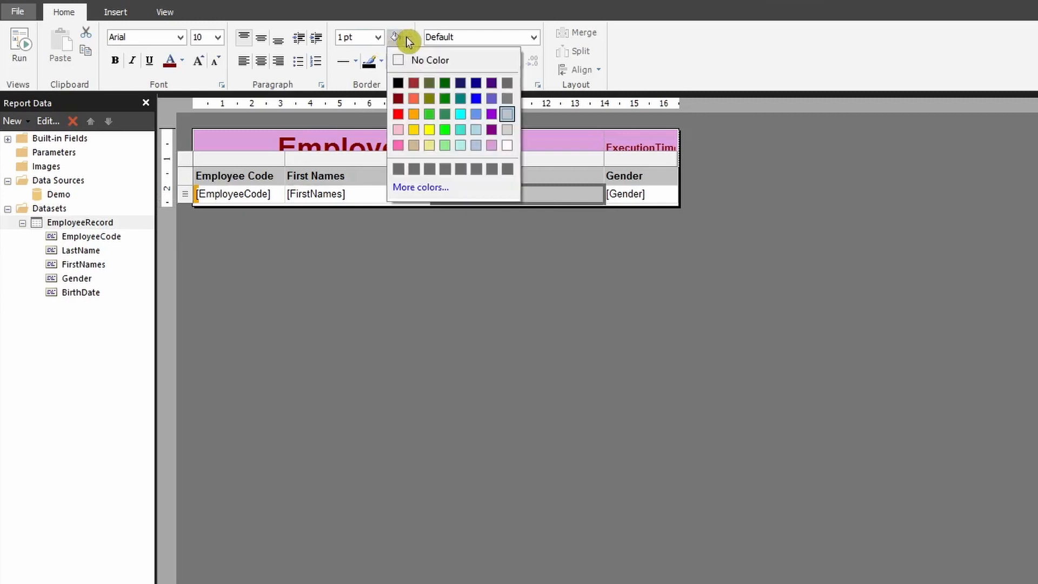
pyautogui.click(35, 1)
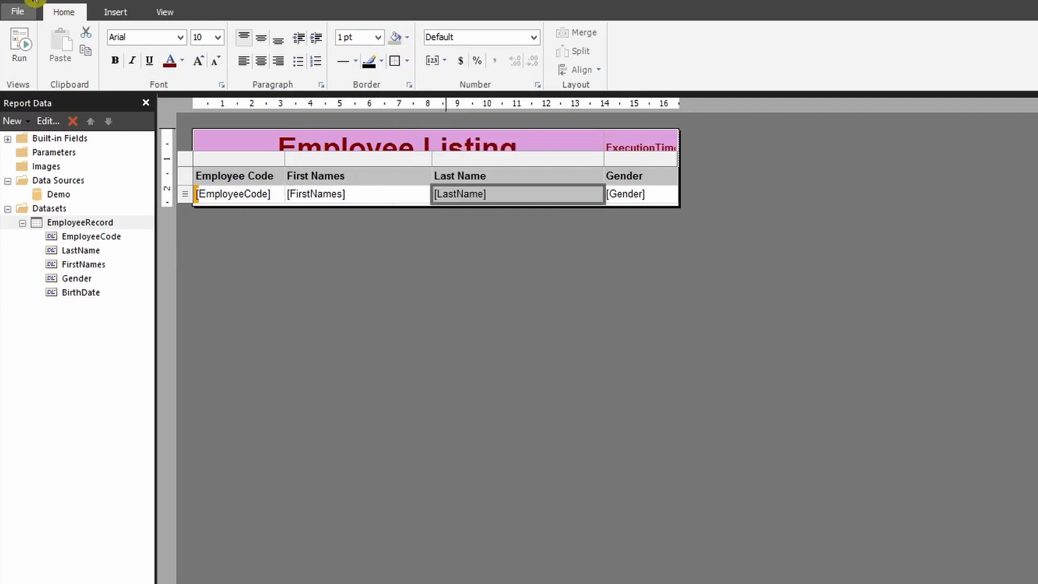
# - Set the font color of the table's entire data row to maroon
pyautogui.click(185, 195)
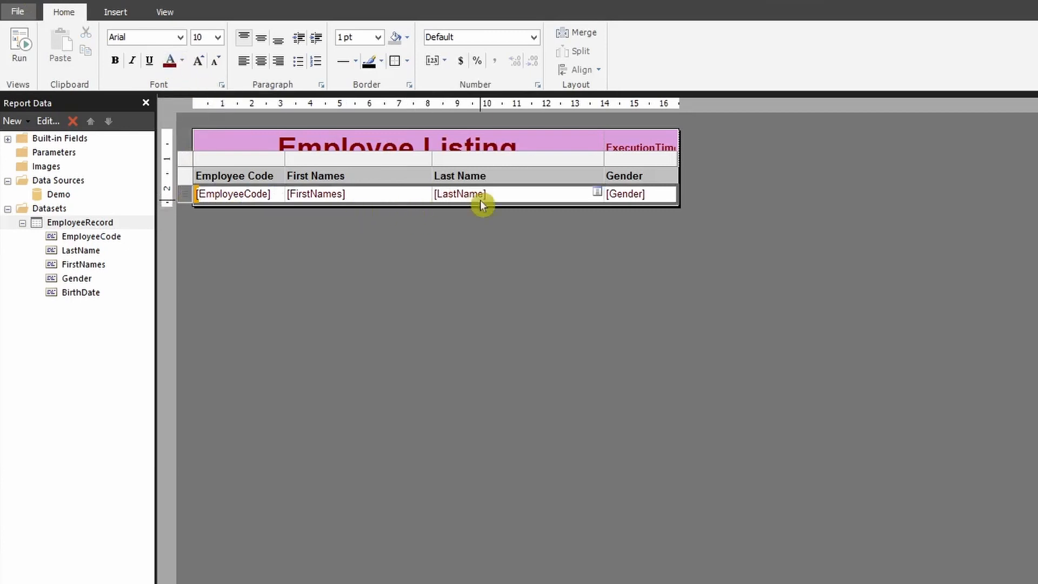
pyautogui.click(390, 193)
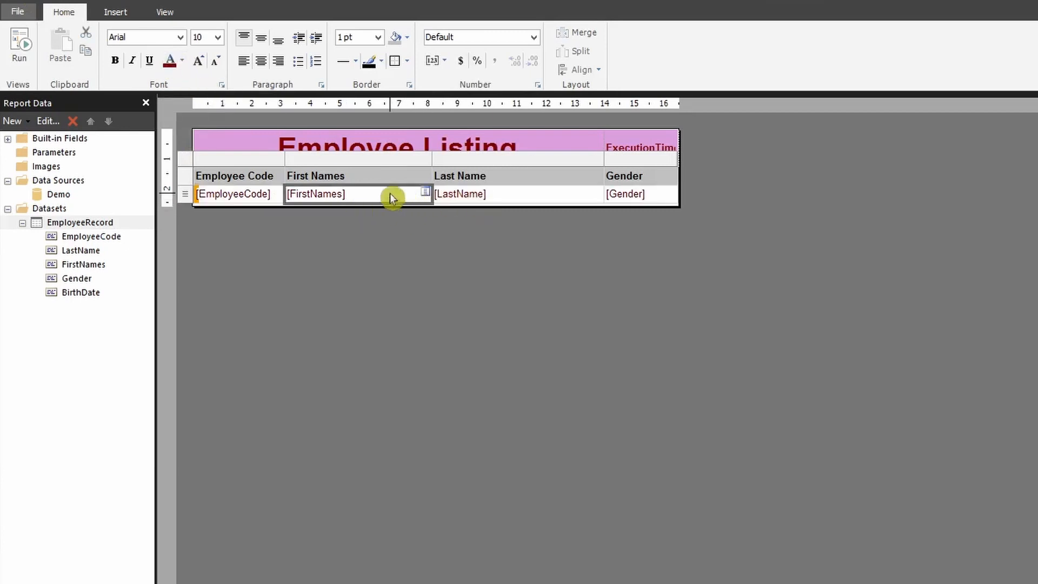
pyautogui.click(533, 199)
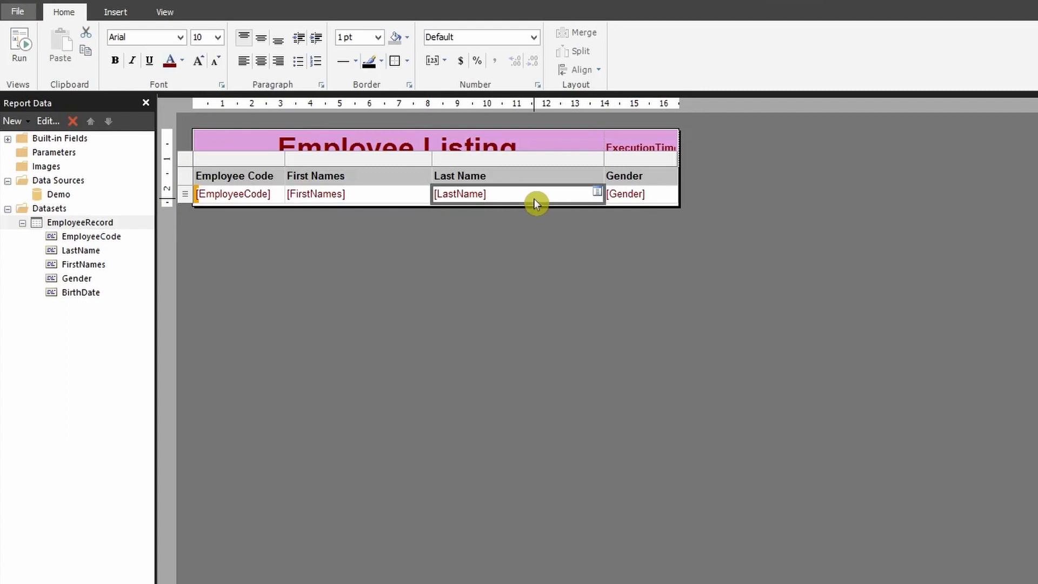
# - Show the properties of the LastName data cell and examine its fill settings, including the background color choices
pyautogui.click(166, 12)
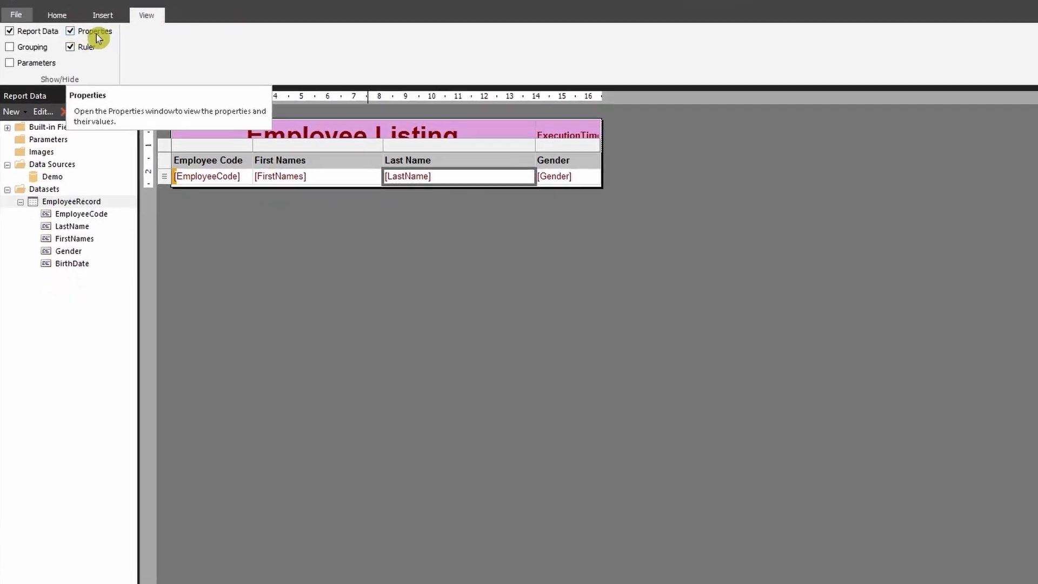
pyautogui.click(86, 32)
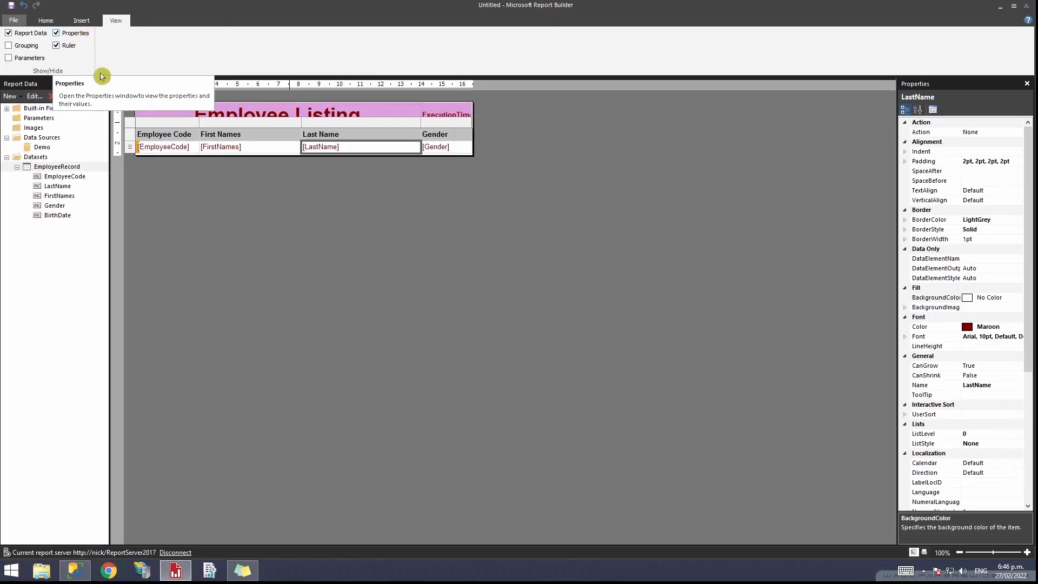
pyautogui.moveTo(1026, 181); pyautogui.dragTo(1028, 218)
pyautogui.click(1015, 239)
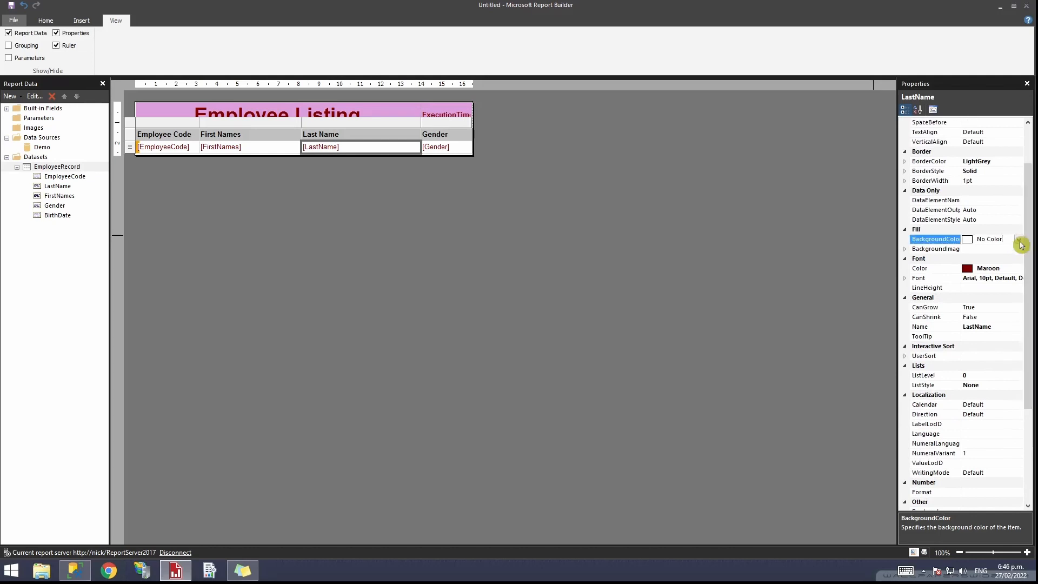
pyautogui.click(1018, 239)
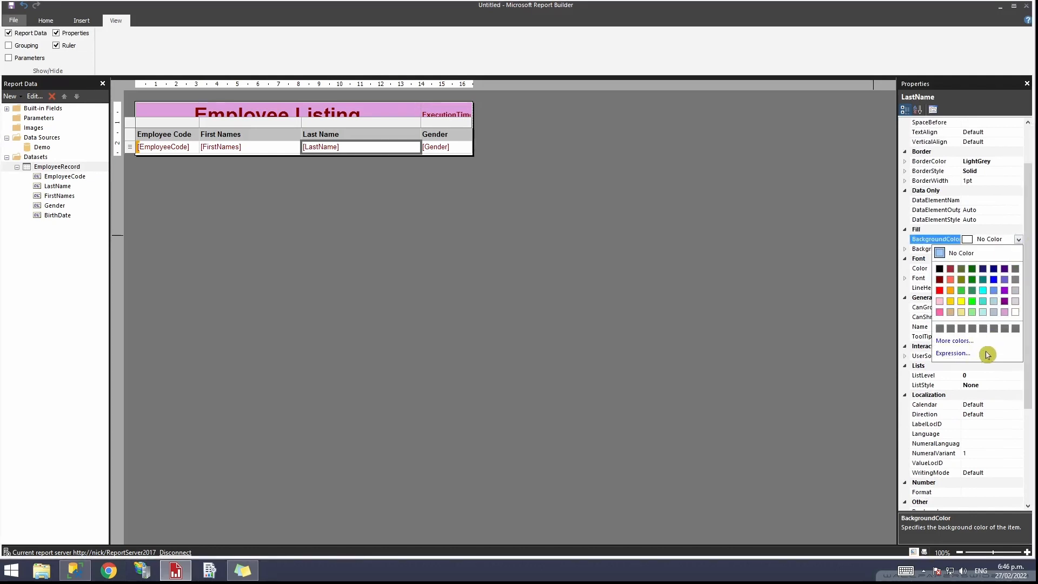
pyautogui.click(1030, 264)
pyautogui.moveTo(1028, 258); pyautogui.dragTo(1033, 197)
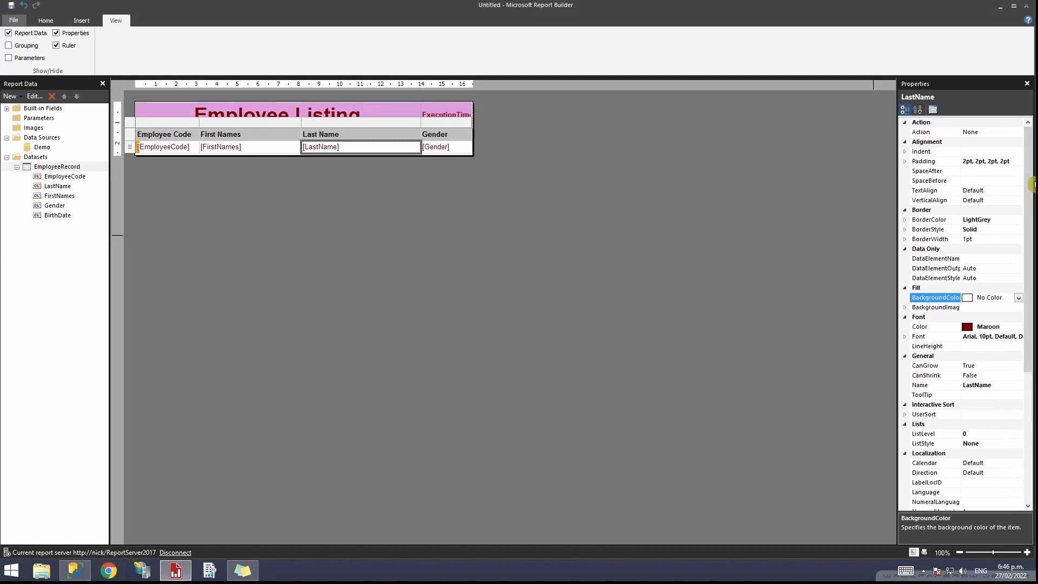
pyautogui.click(467, 196)
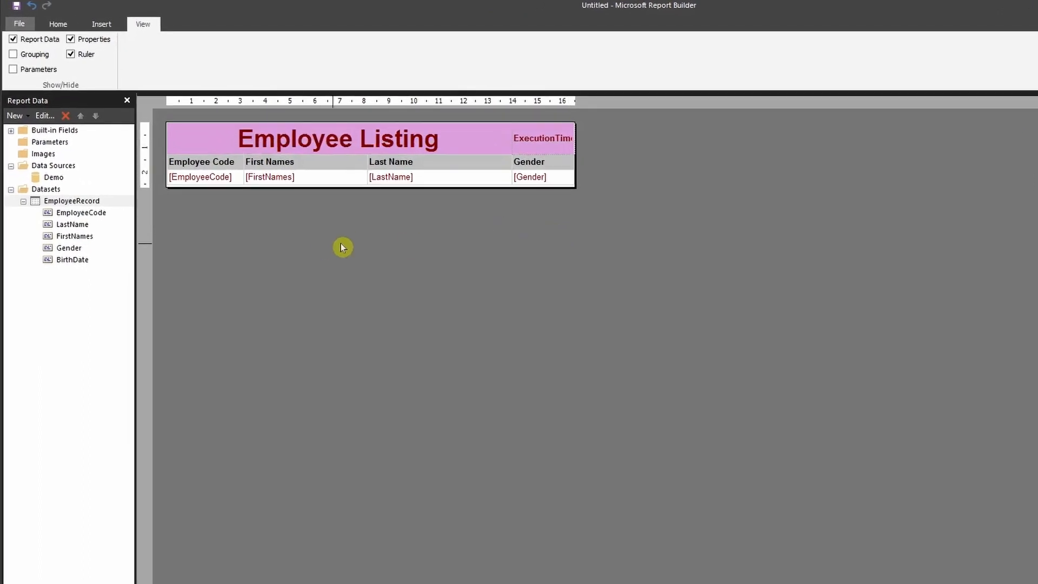
pyautogui.click(58, 23)
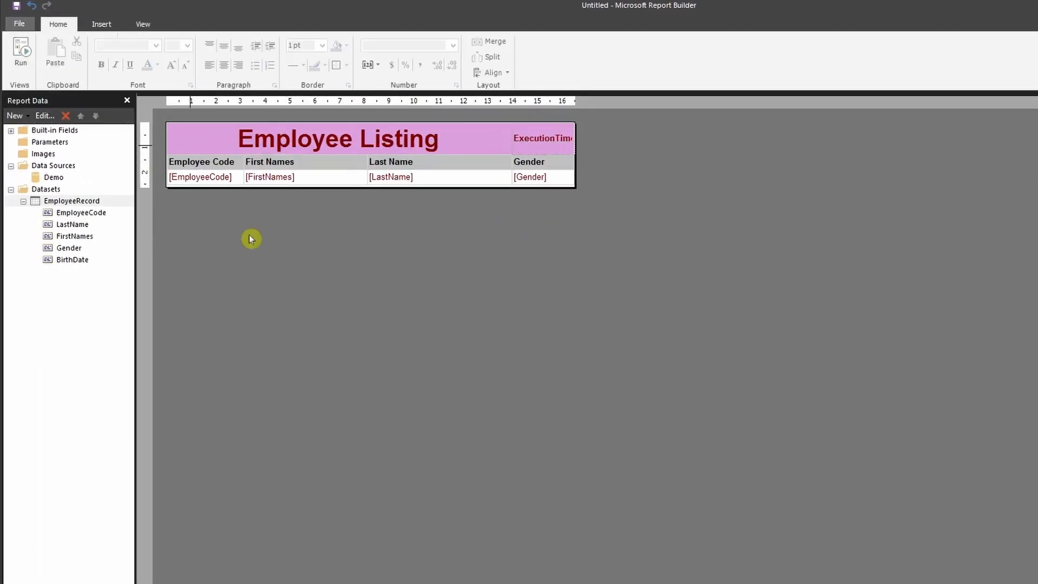
# - Show the LastName data cell's text box properties and examine its number formatting categories, including currency, date, time, percentage and custom
pyautogui.click(444, 179)
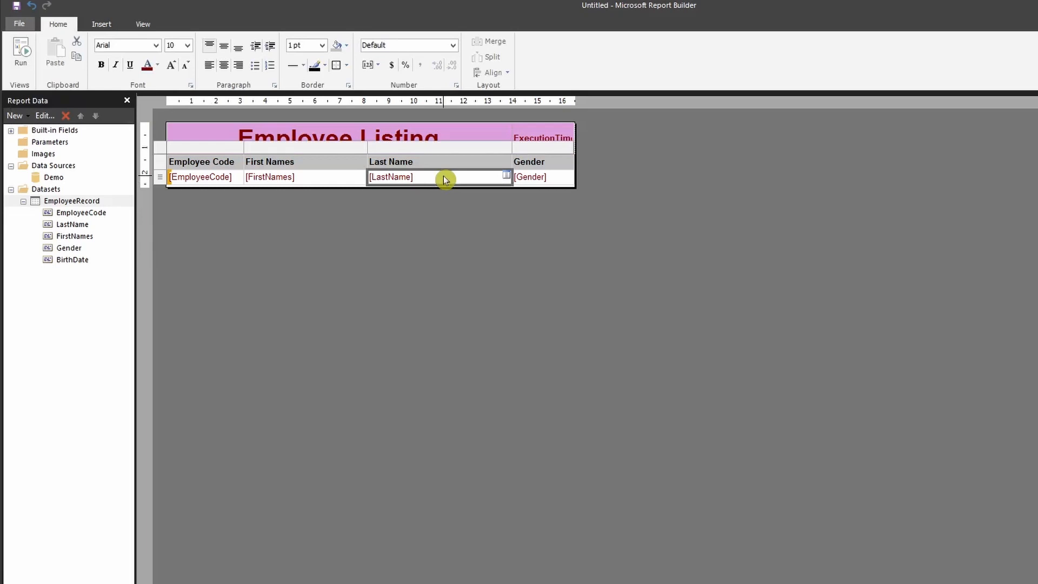
pyautogui.rightClick(444, 179)
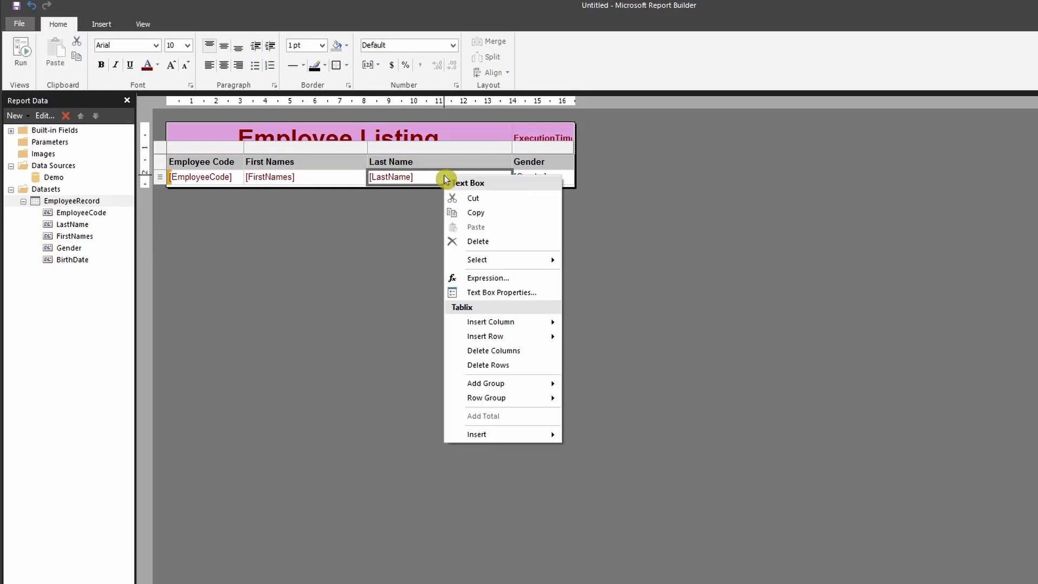
pyautogui.click(515, 294)
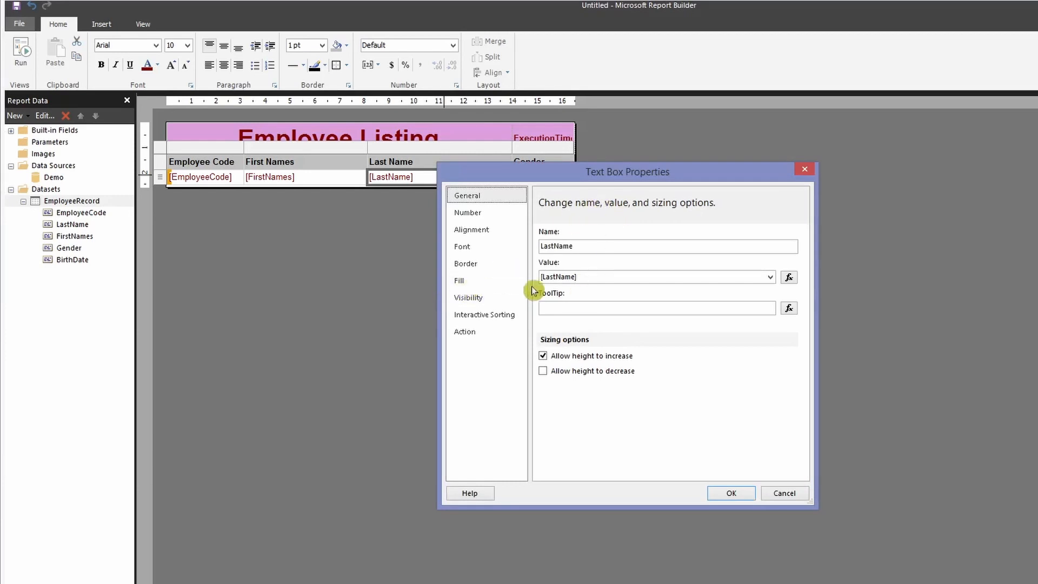
pyautogui.click(467, 212)
pyautogui.click(573, 248)
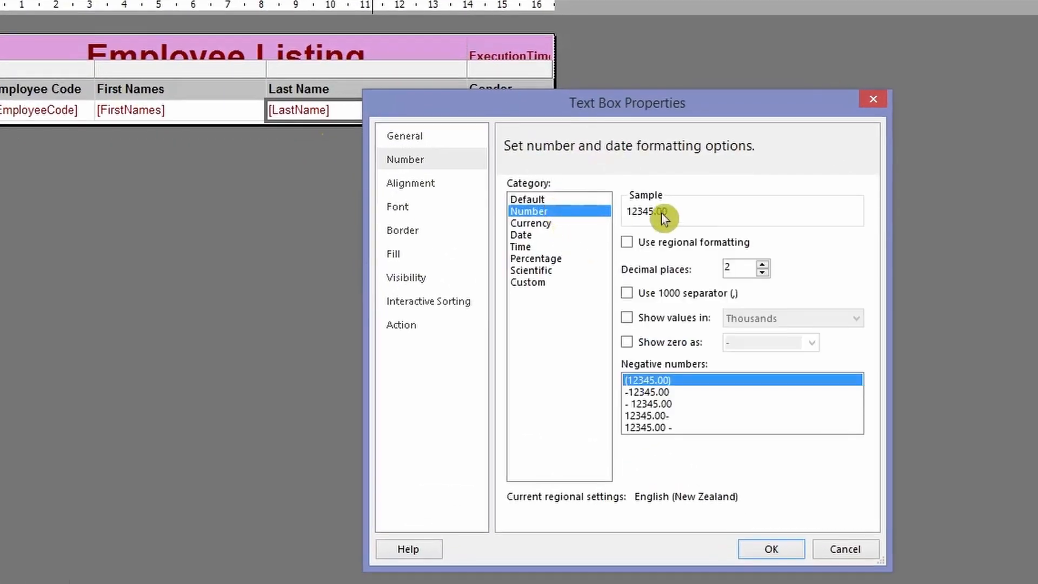
pyautogui.click(556, 224)
pyautogui.click(565, 237)
pyautogui.click(565, 246)
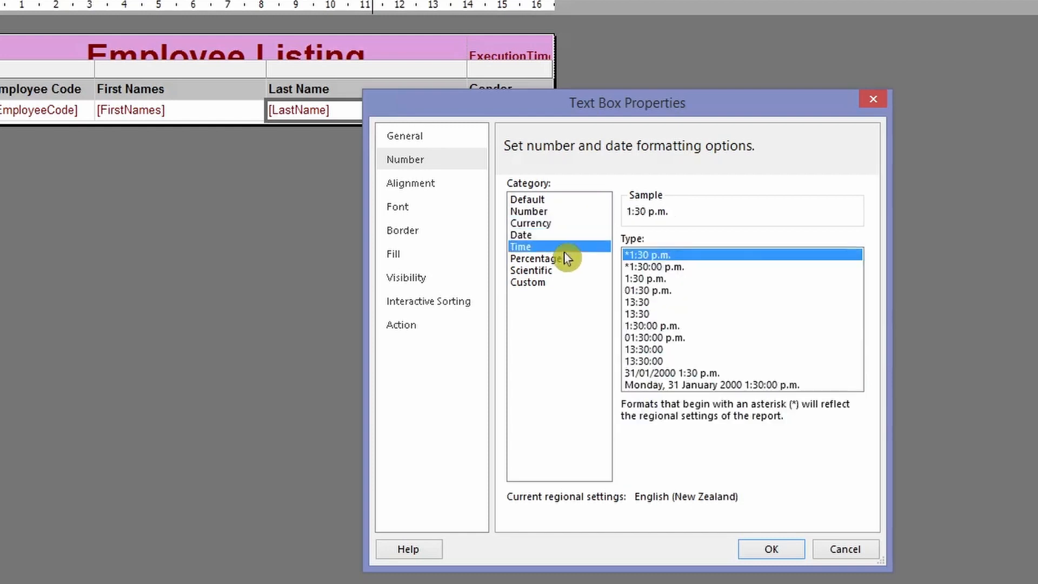
pyautogui.click(567, 270)
pyautogui.click(568, 280)
pyautogui.click(573, 258)
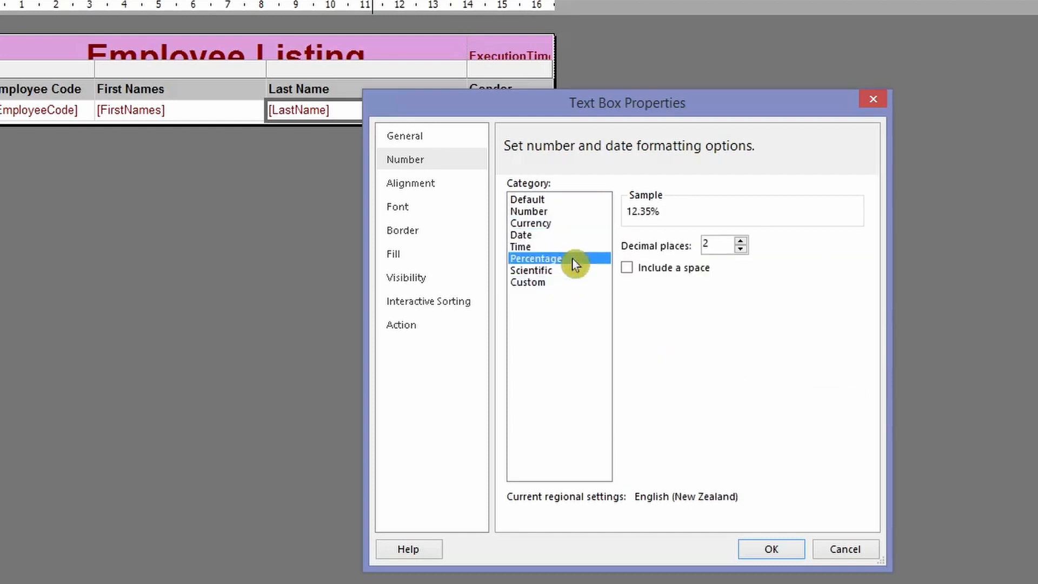
pyautogui.click(576, 237)
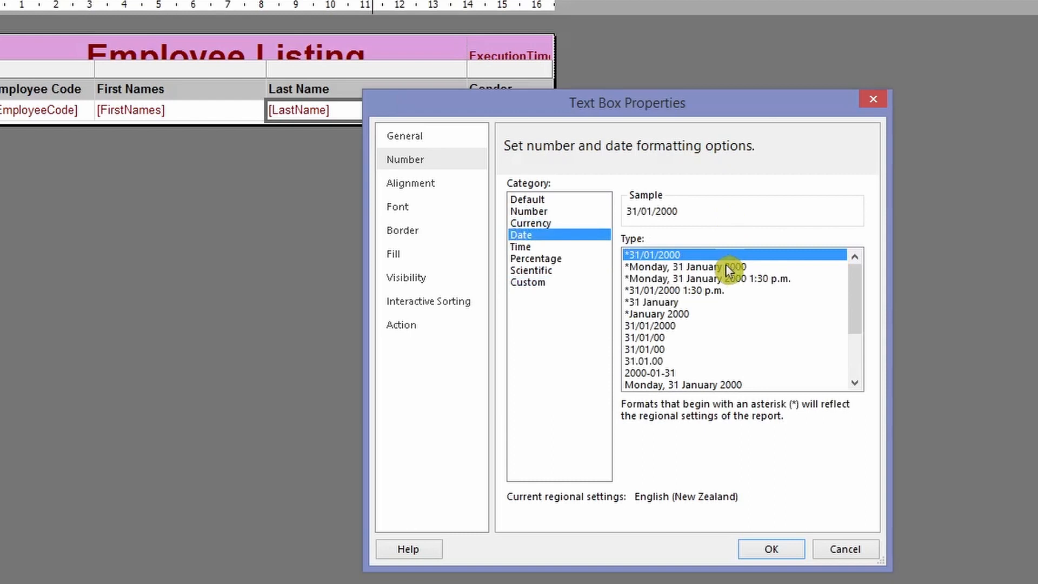
pyautogui.click(565, 212)
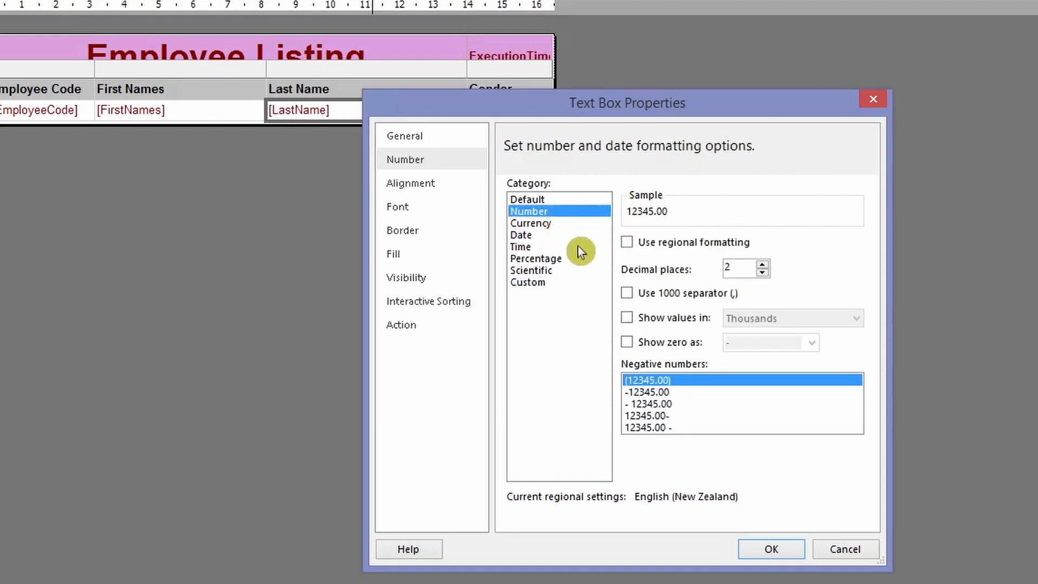
pyautogui.click(566, 199)
# - Examine the LastName cell's general, number, border, font, alignment, fill, visibility and action options, and close its properties without changes
pyautogui.click(436, 135)
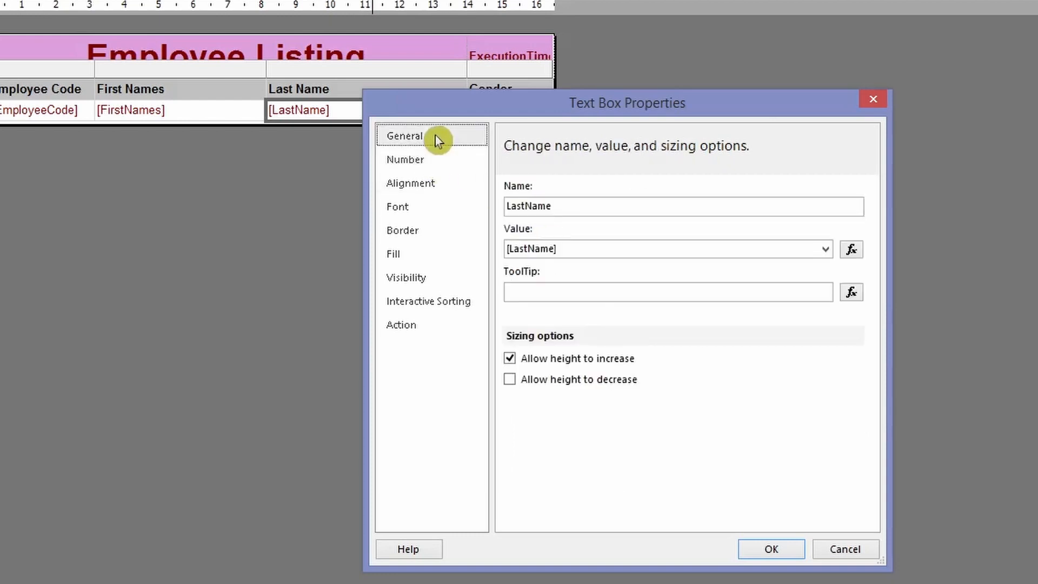
pyautogui.click(435, 161)
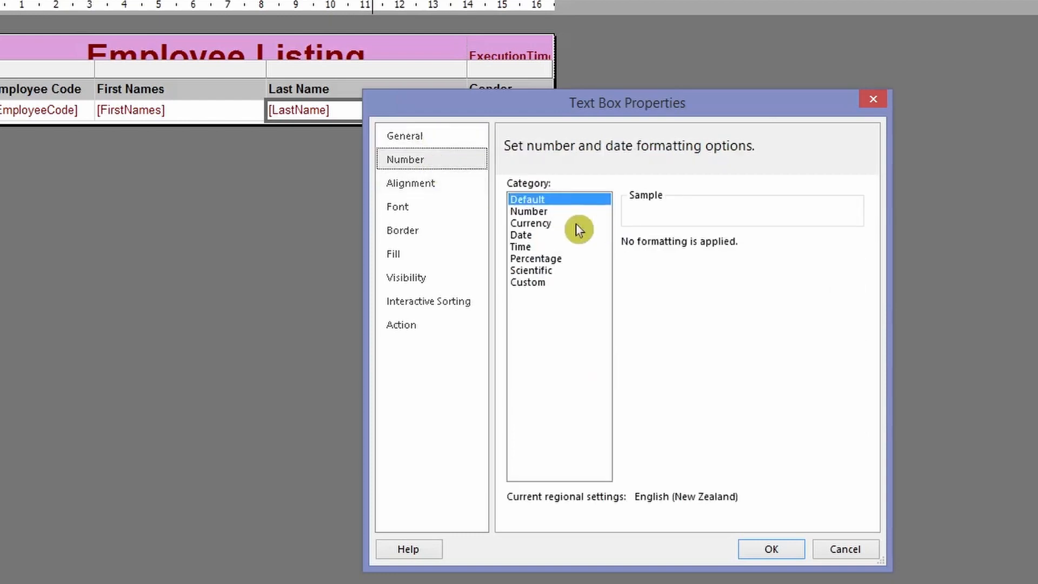
pyautogui.click(427, 238)
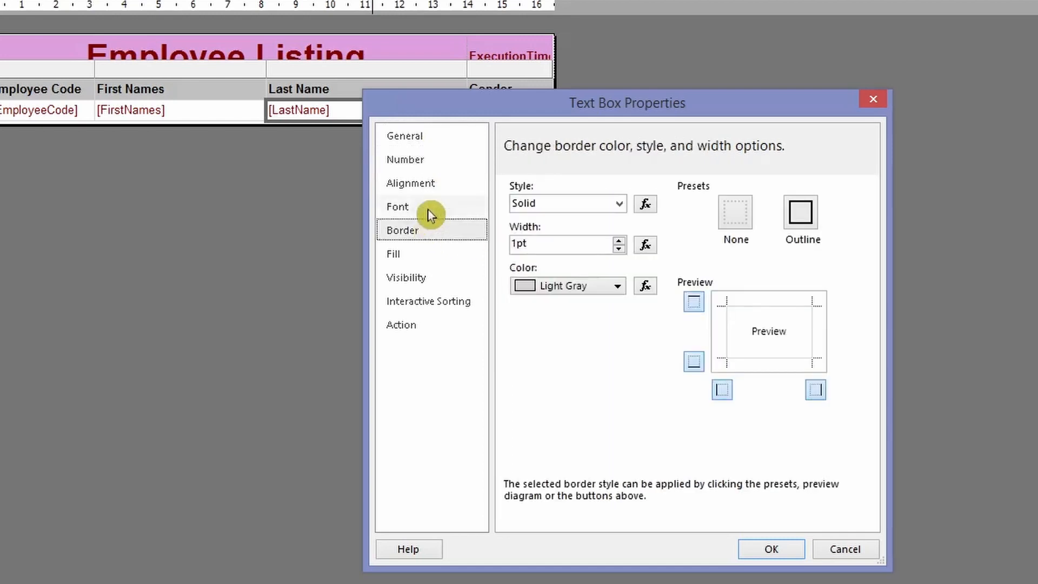
pyautogui.click(430, 213)
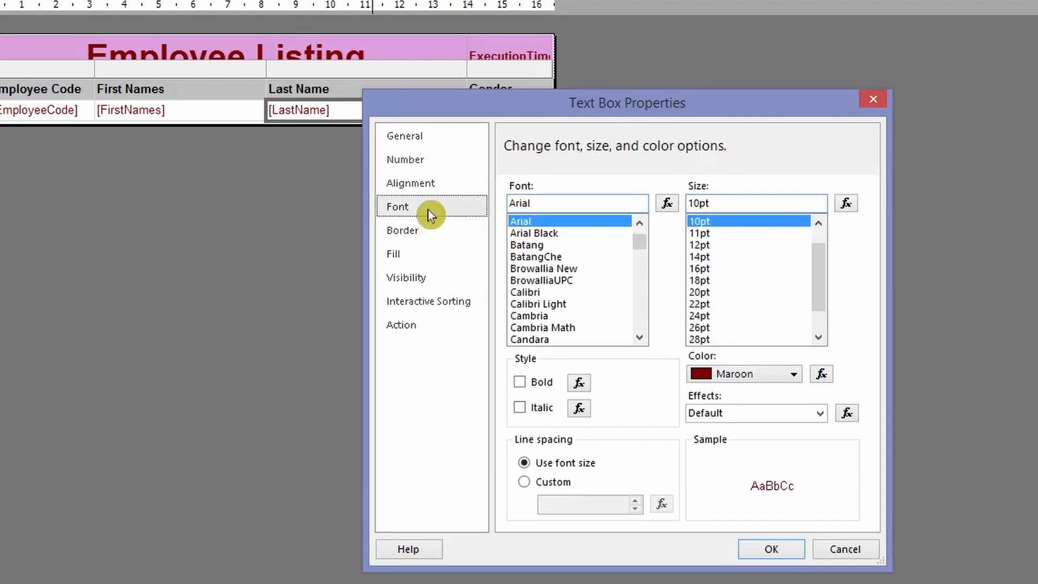
pyautogui.click(424, 183)
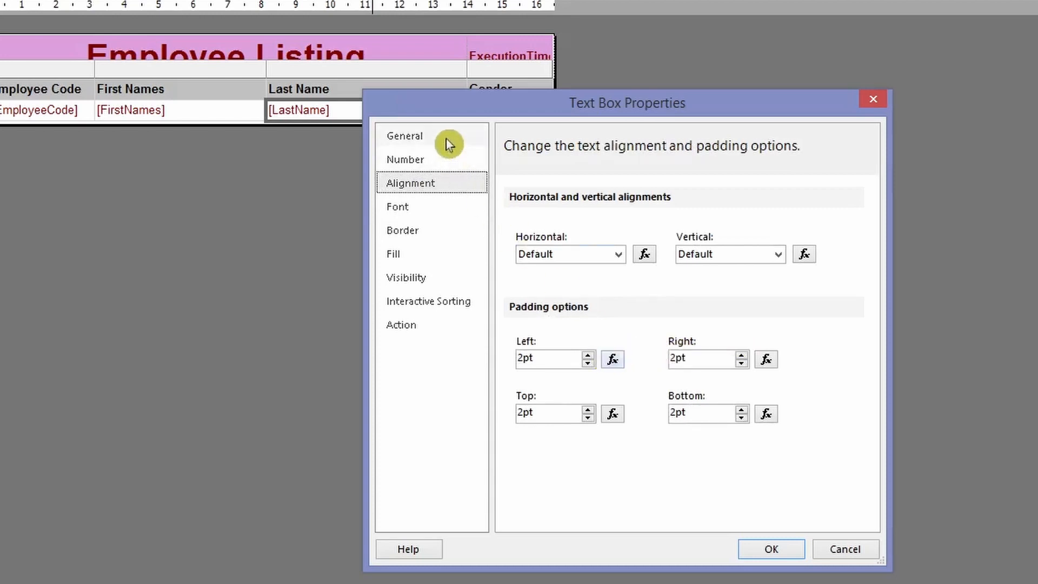
pyautogui.click(453, 255)
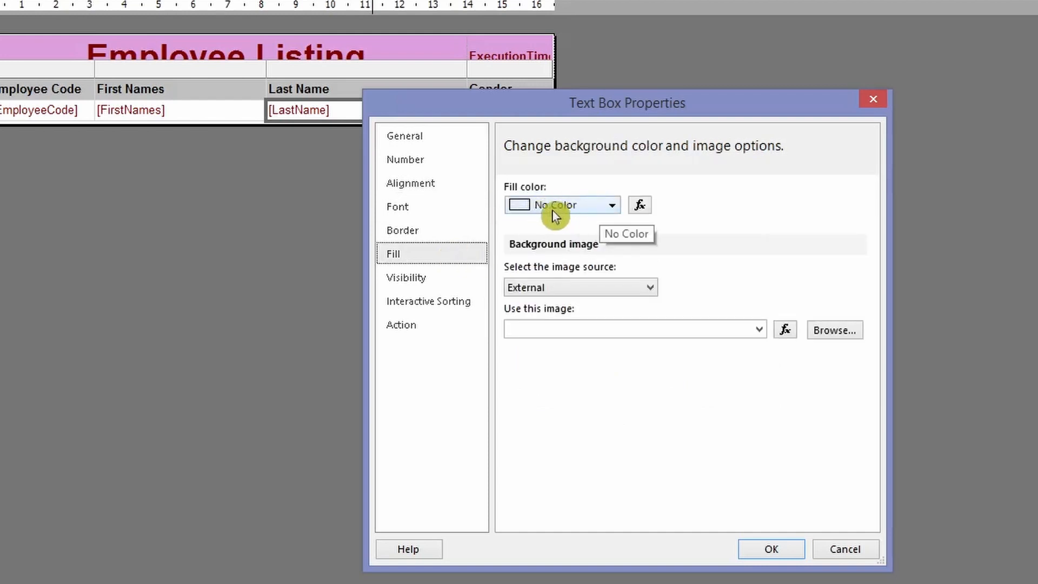
pyautogui.click(454, 278)
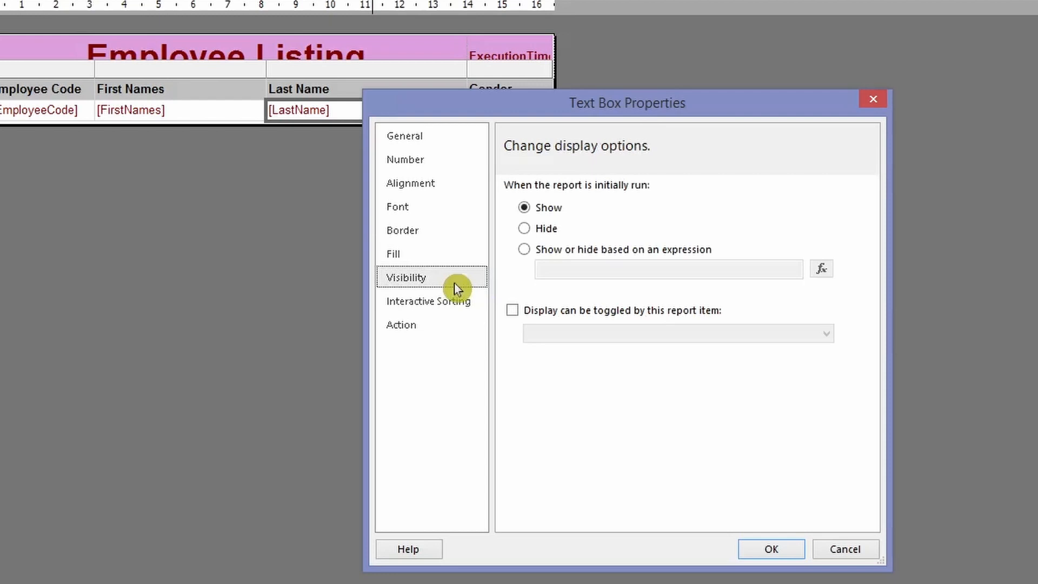
pyautogui.click(453, 304)
pyautogui.click(454, 324)
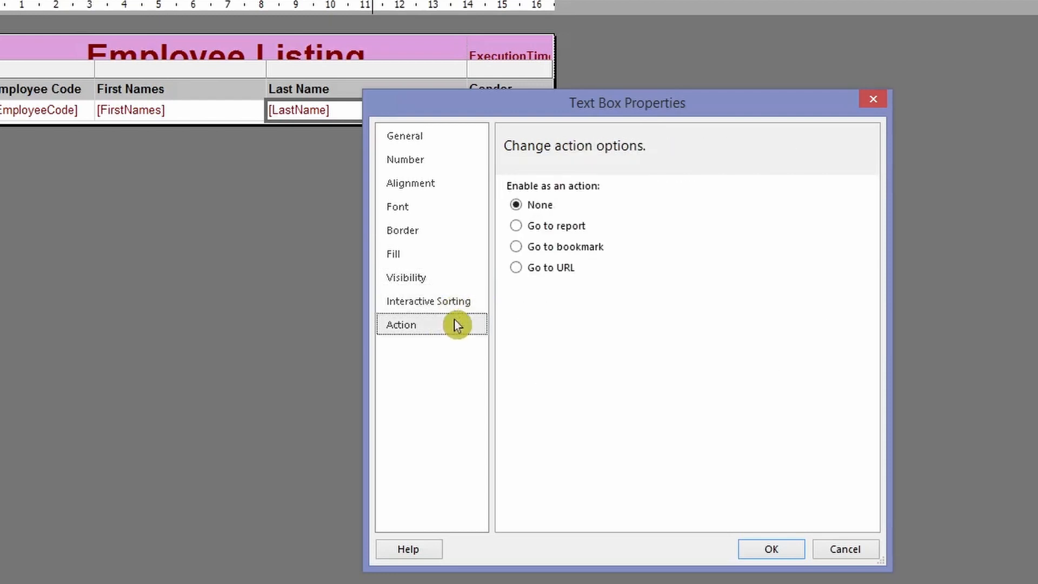
pyautogui.click(459, 280)
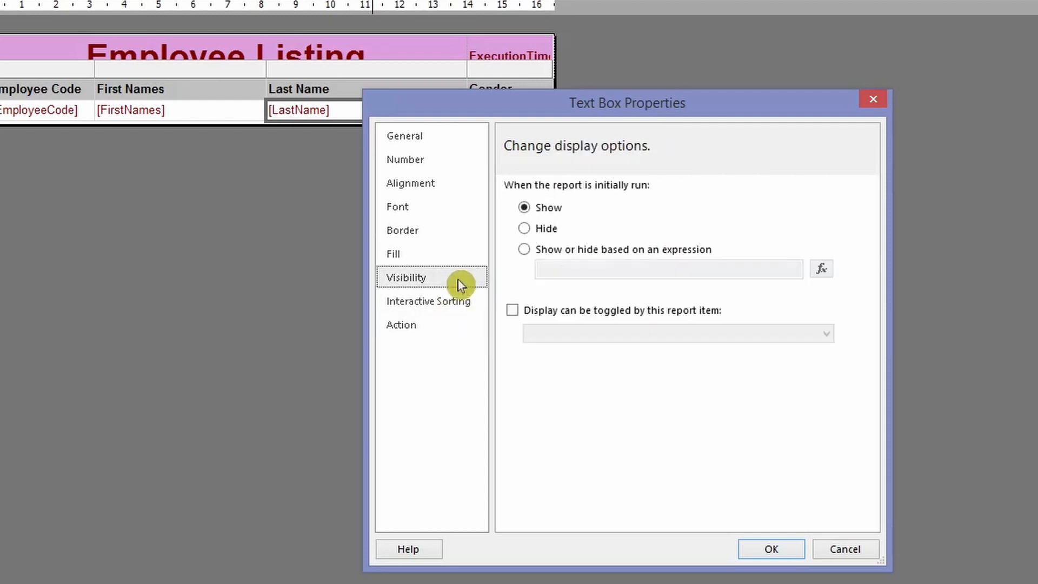
pyautogui.click(428, 145)
pyautogui.click(439, 254)
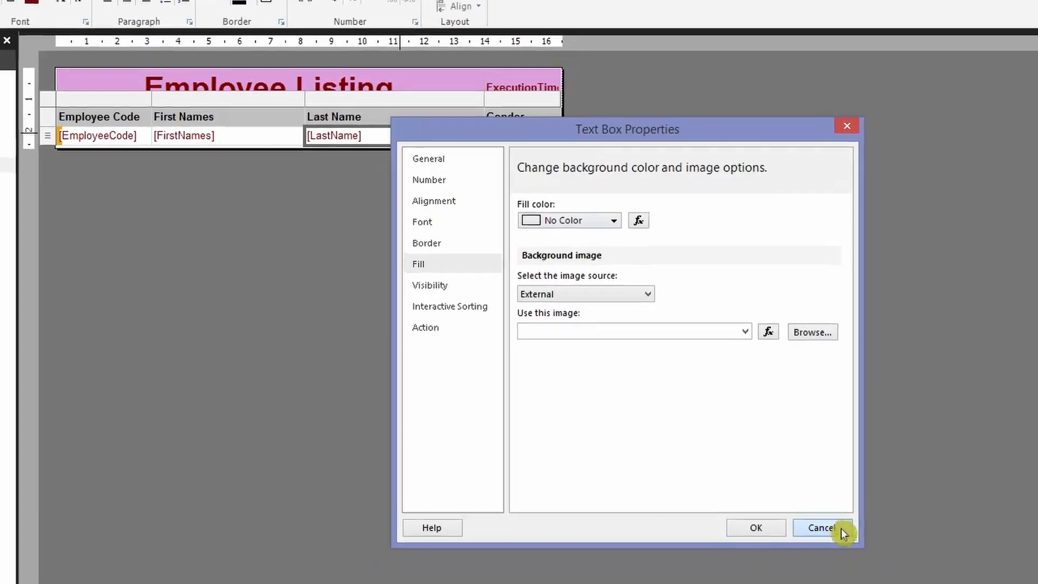
pyautogui.click(856, 550)
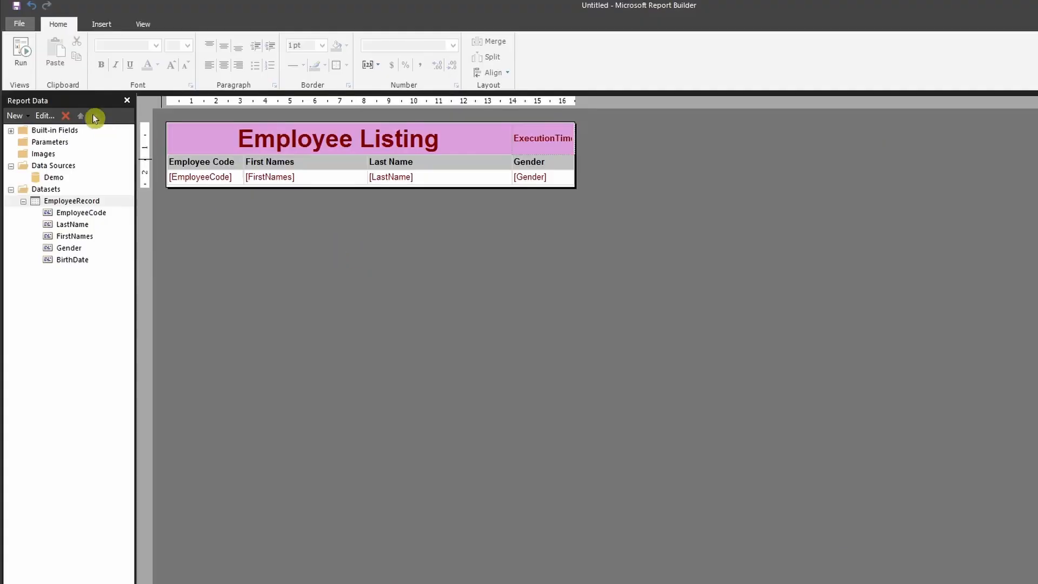
# - Run the report, page back and forth between its first and last pages, and refresh it
pyautogui.click(31, 64)
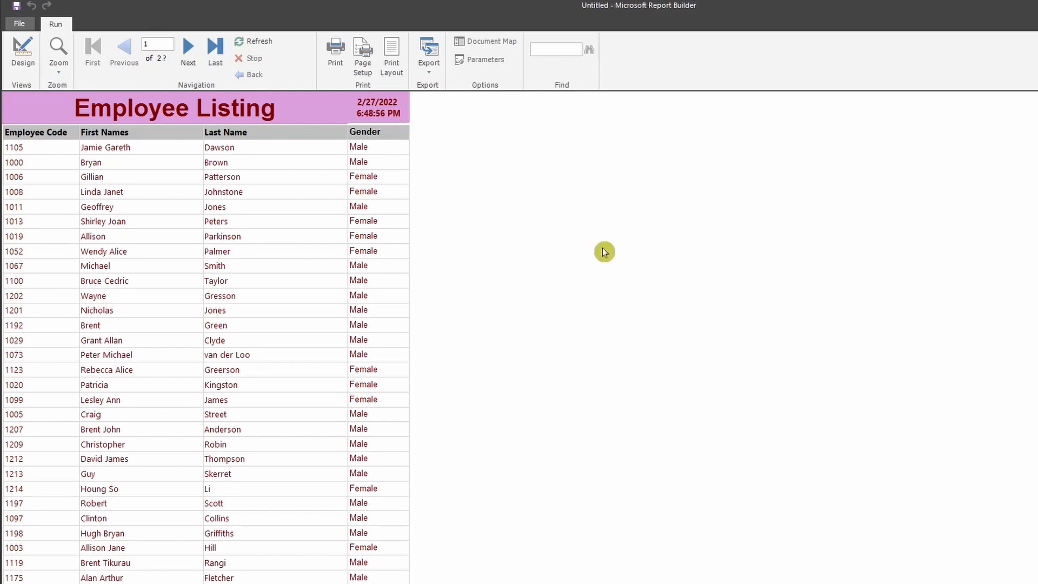
pyautogui.click(192, 48)
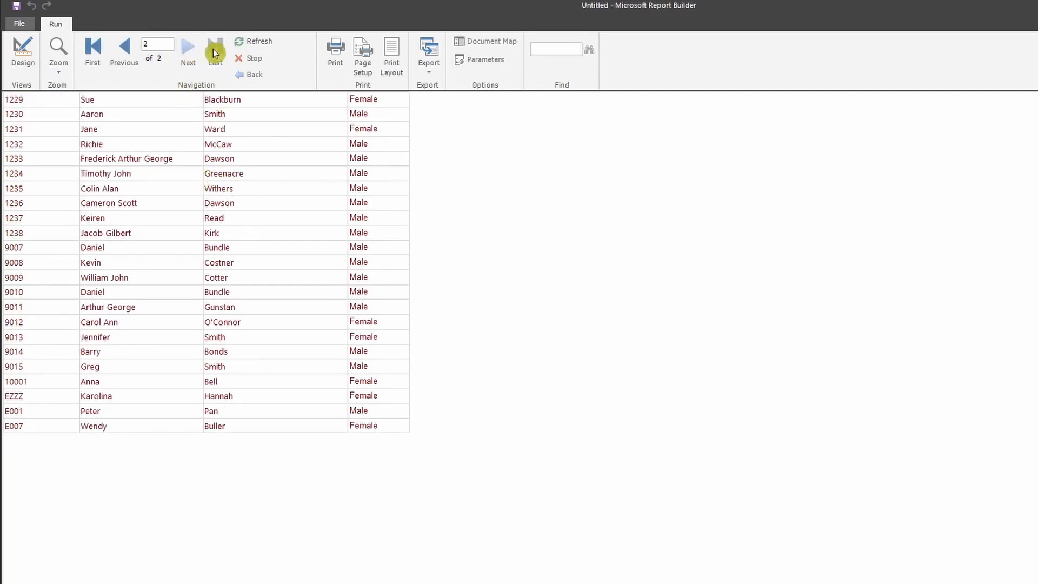
pyautogui.click(125, 49)
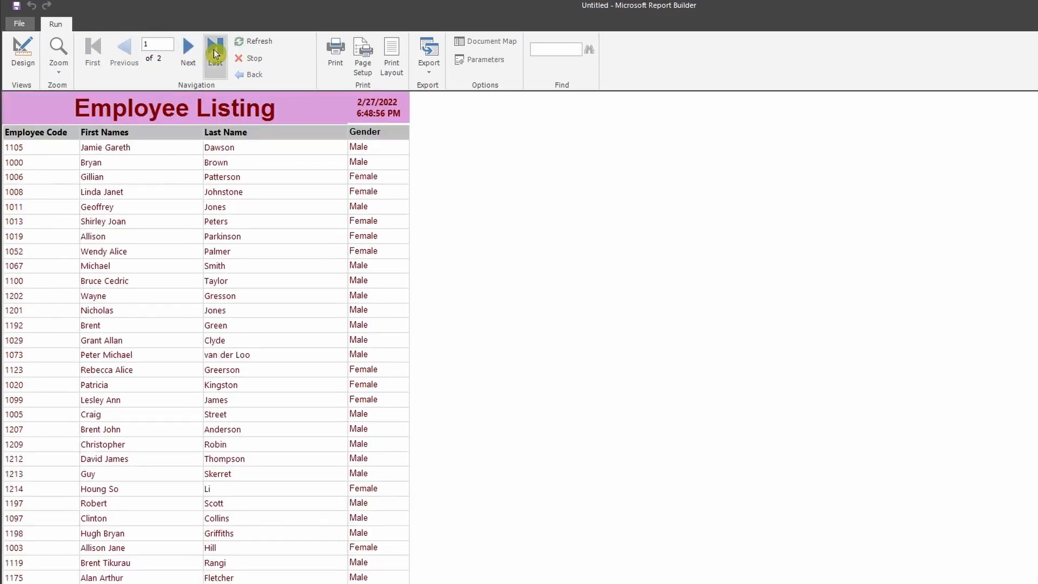
pyautogui.click(215, 52)
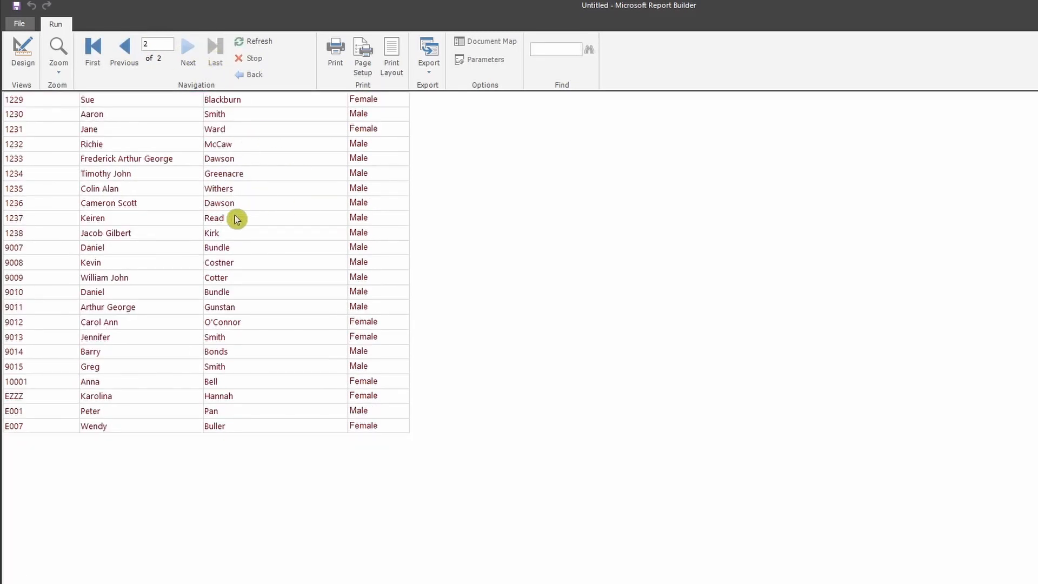
pyautogui.click(124, 49)
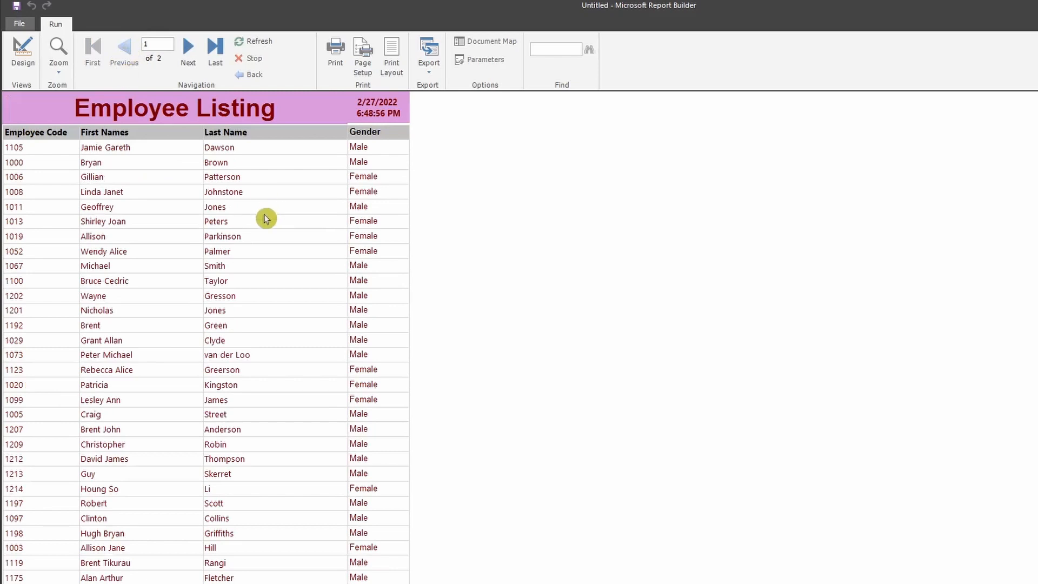
pyautogui.click(260, 48)
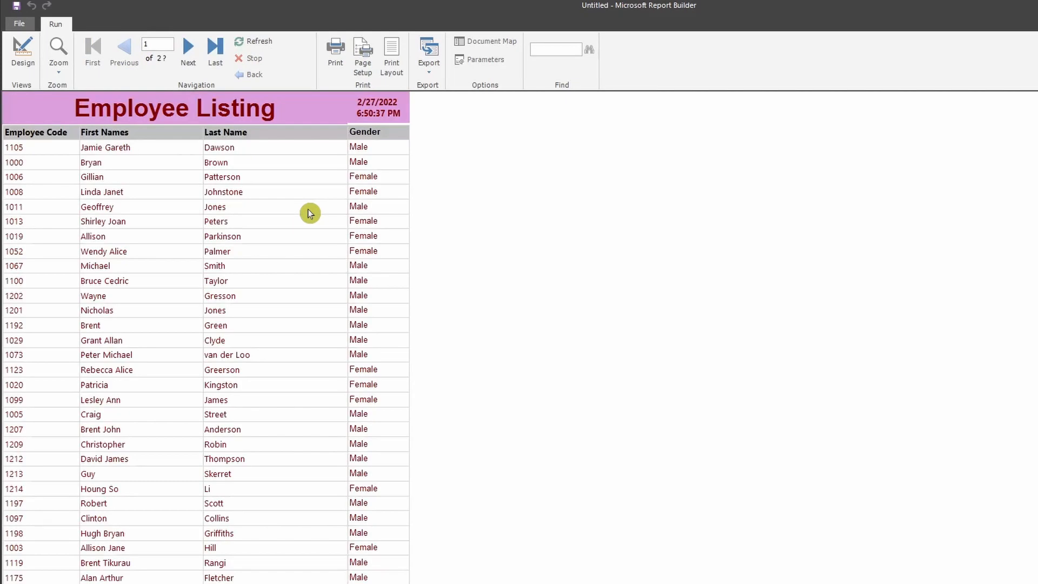
# - Examine the available export formats for the report without exporting, and return to the design view
pyautogui.click(429, 70)
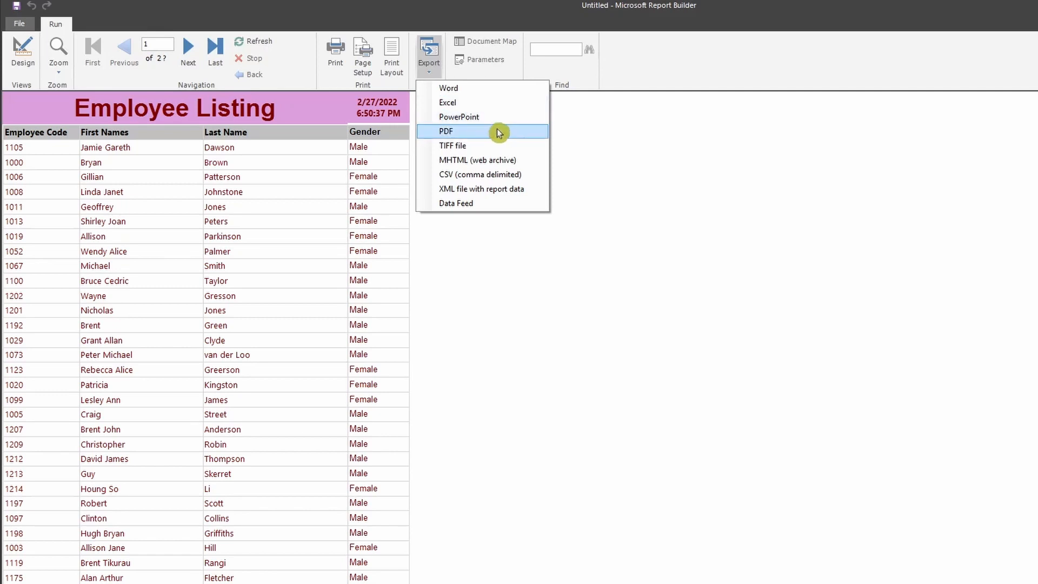
pyautogui.click(604, 242)
pyautogui.click(27, 55)
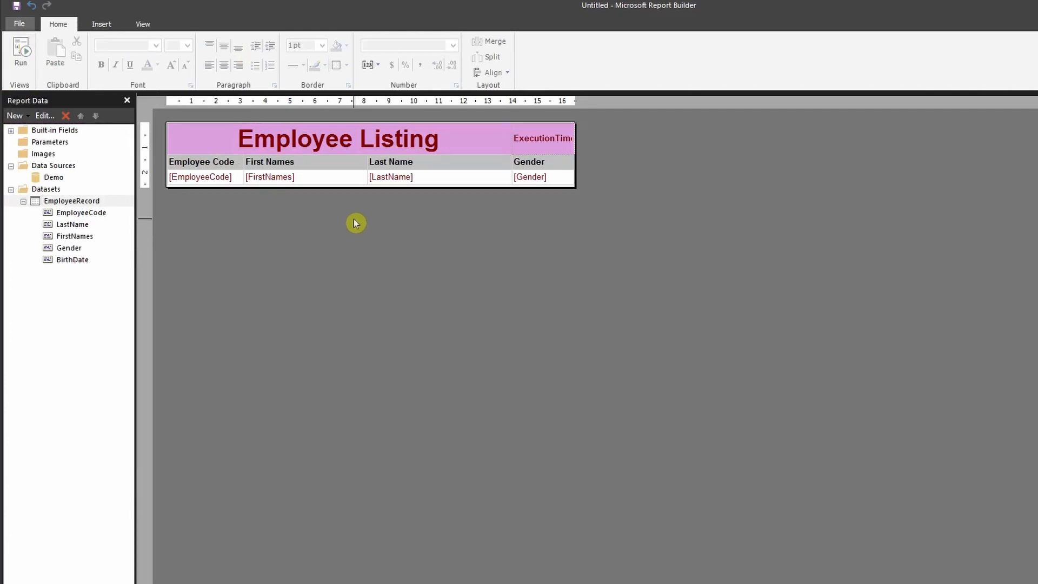
pyautogui.click(74, 202)
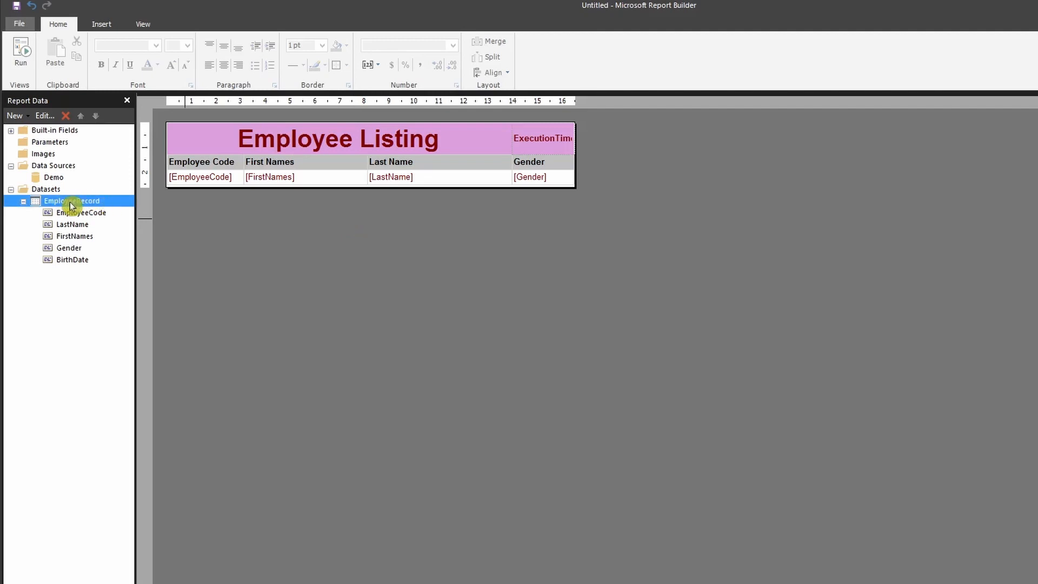
pyautogui.click(342, 165)
pyautogui.click(553, 164)
pyautogui.rightClick(160, 147)
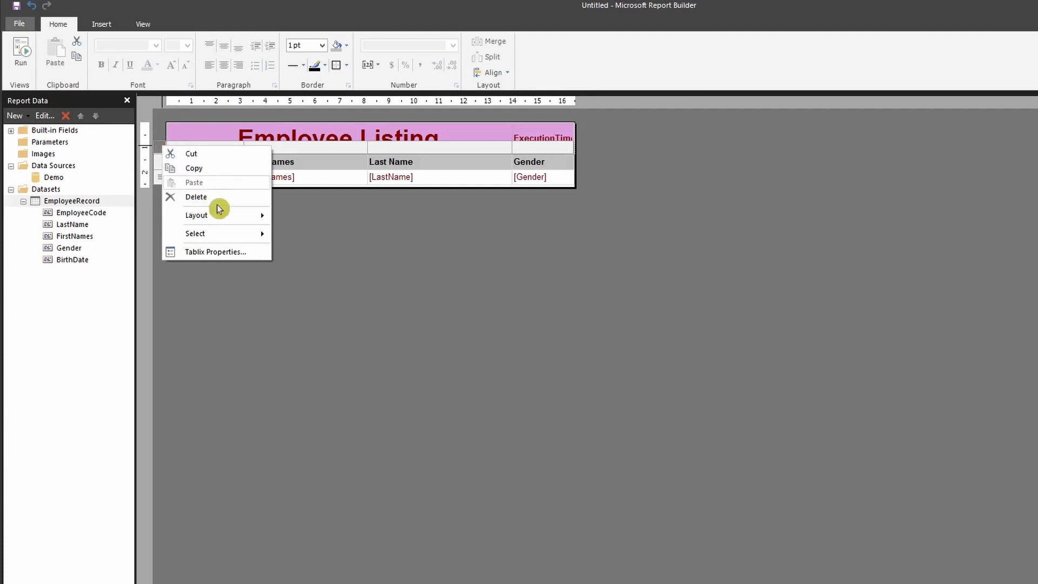
pyautogui.moveTo(220, 214)
pyautogui.click(346, 169)
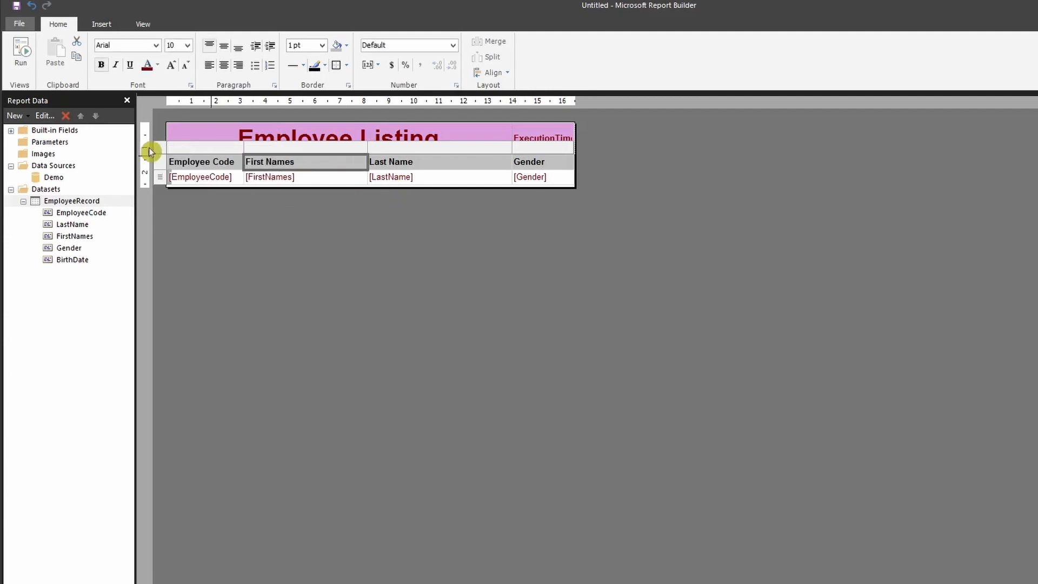
# - Sort the employee table by Gender from A to Z, run the report to check the order, and return to the design view
pyautogui.rightClick(166, 147)
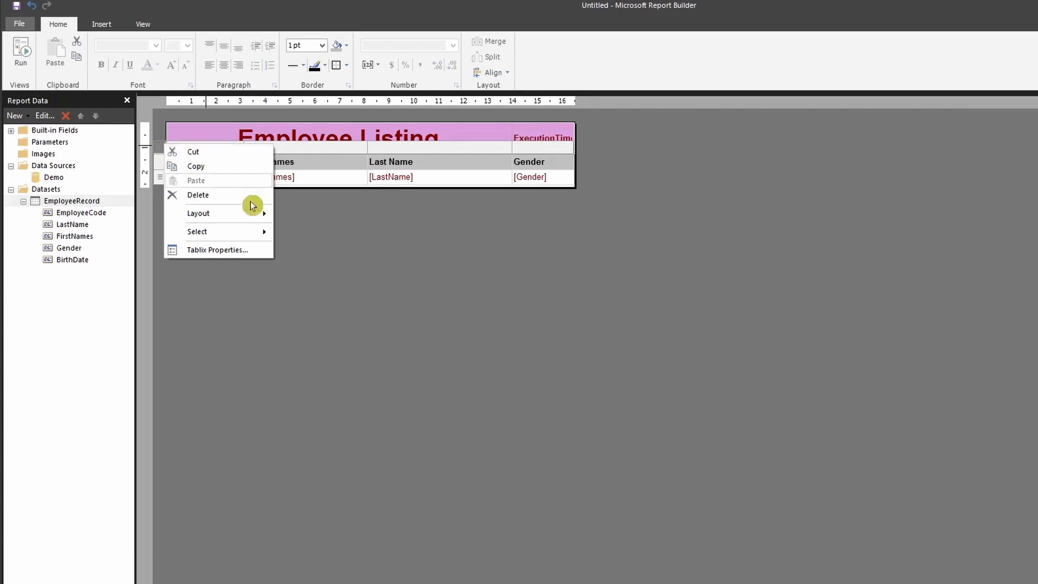
pyautogui.click(250, 253)
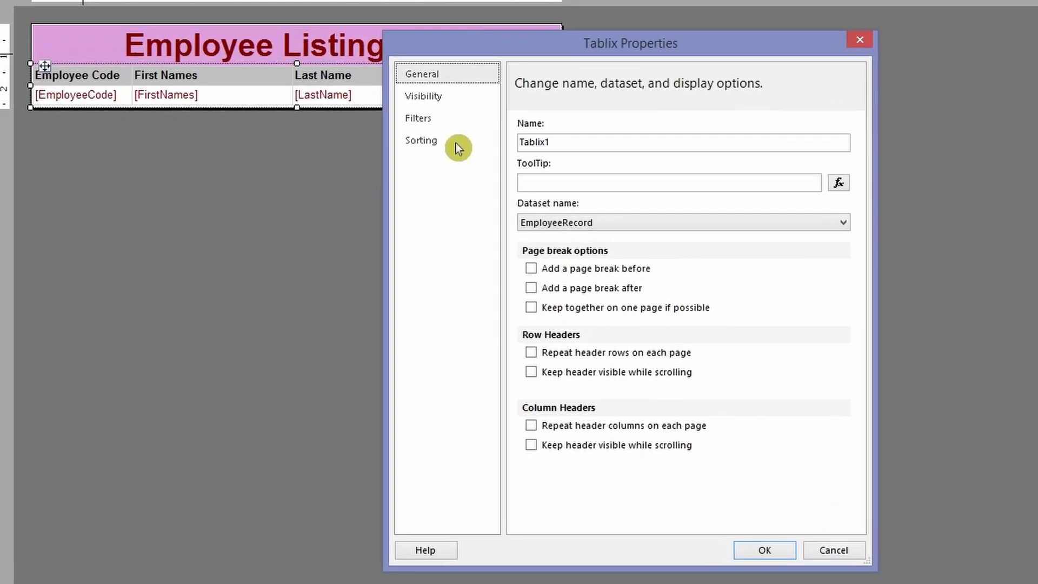
pyautogui.click(456, 143)
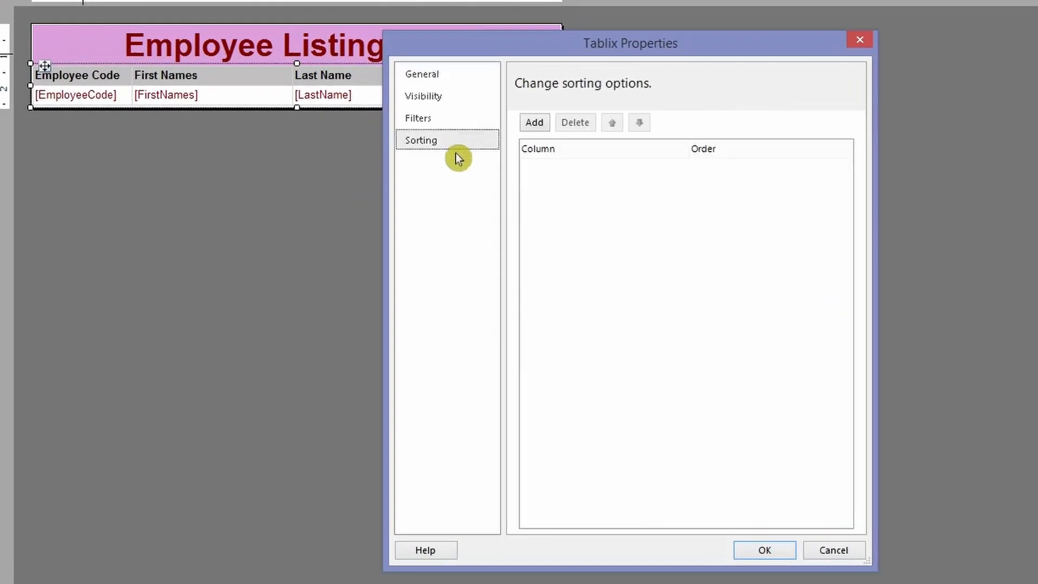
pyautogui.click(540, 122)
pyautogui.click(731, 170)
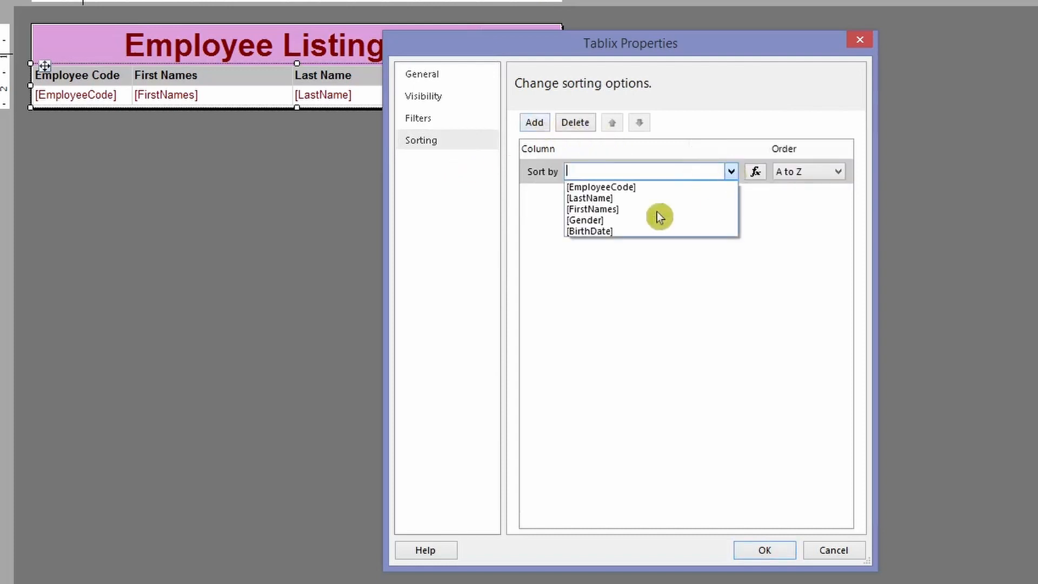
pyautogui.click(641, 221)
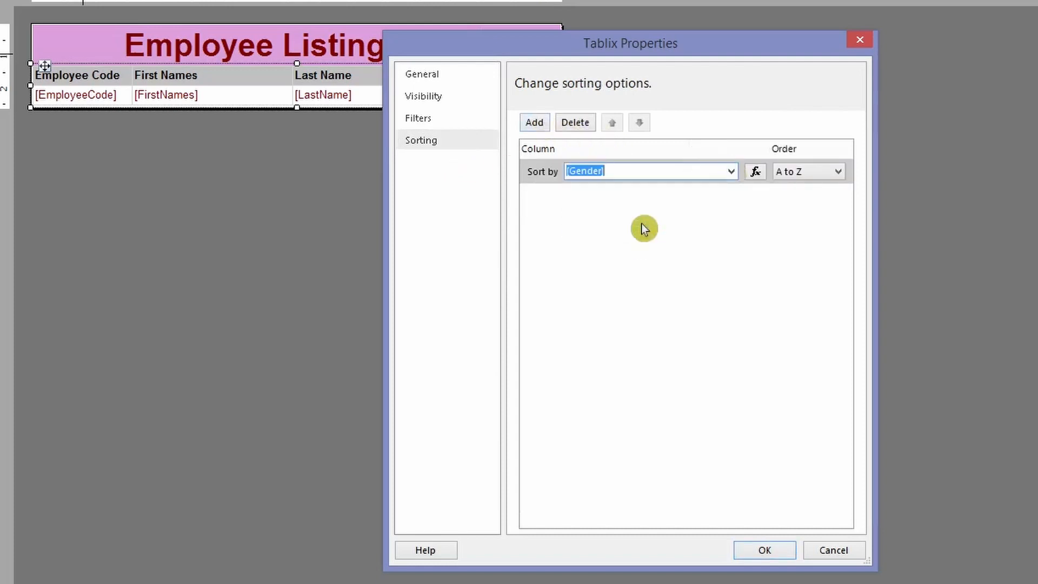
pyautogui.click(825, 176)
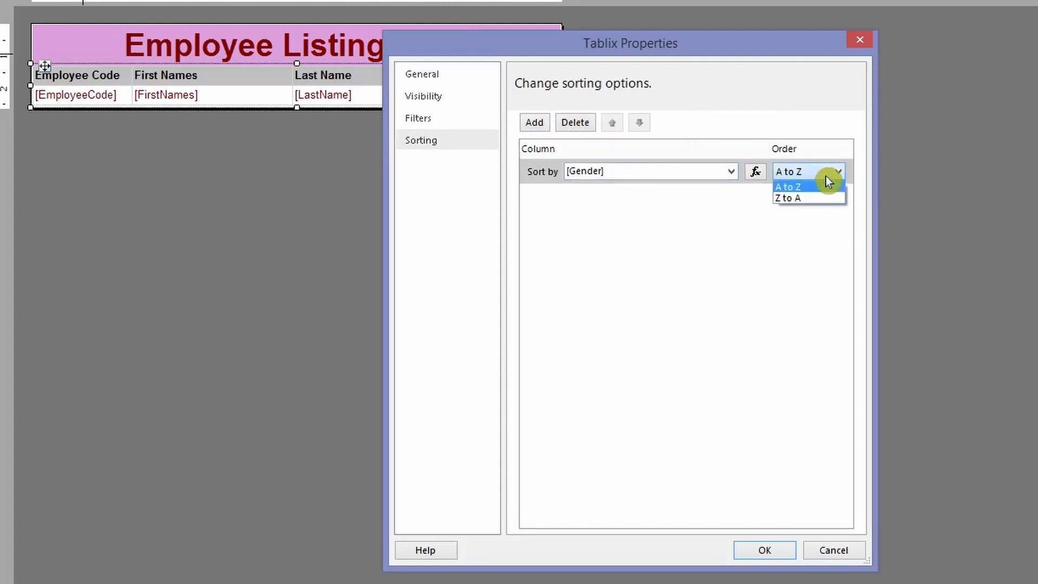
pyautogui.click(825, 176)
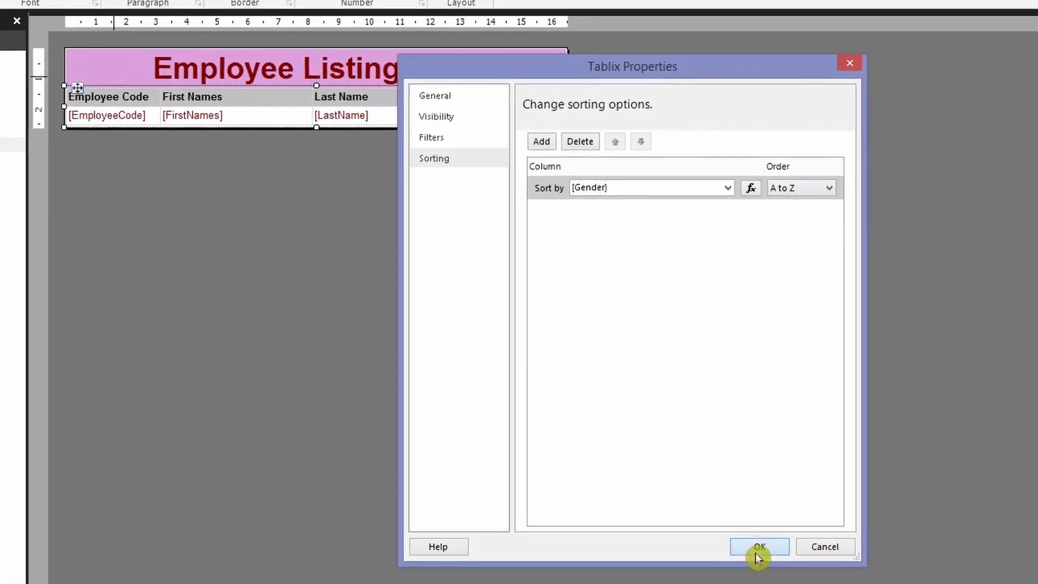
pyautogui.click(765, 550)
pyautogui.click(24, 52)
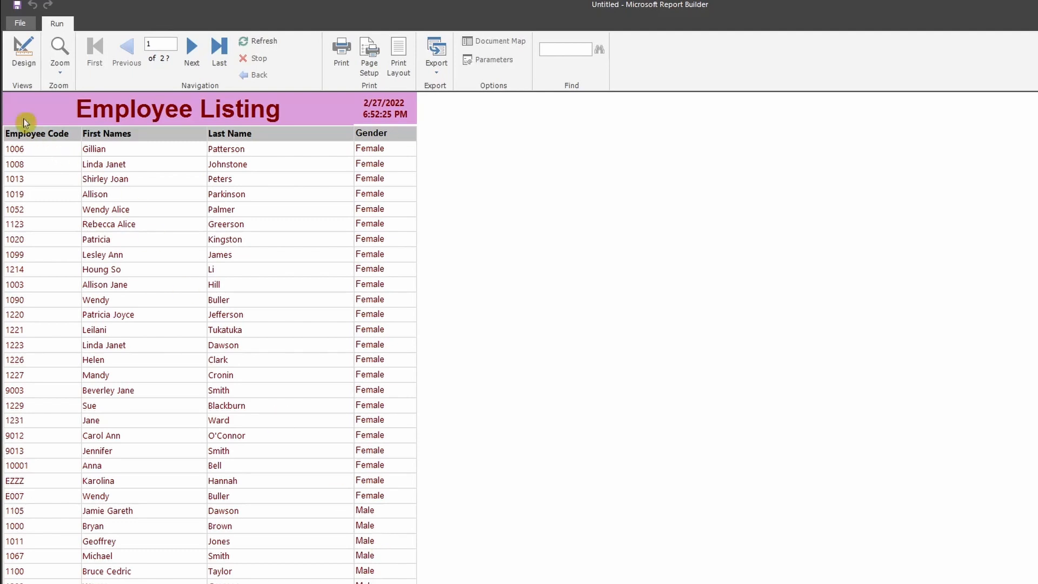
pyautogui.click(23, 51)
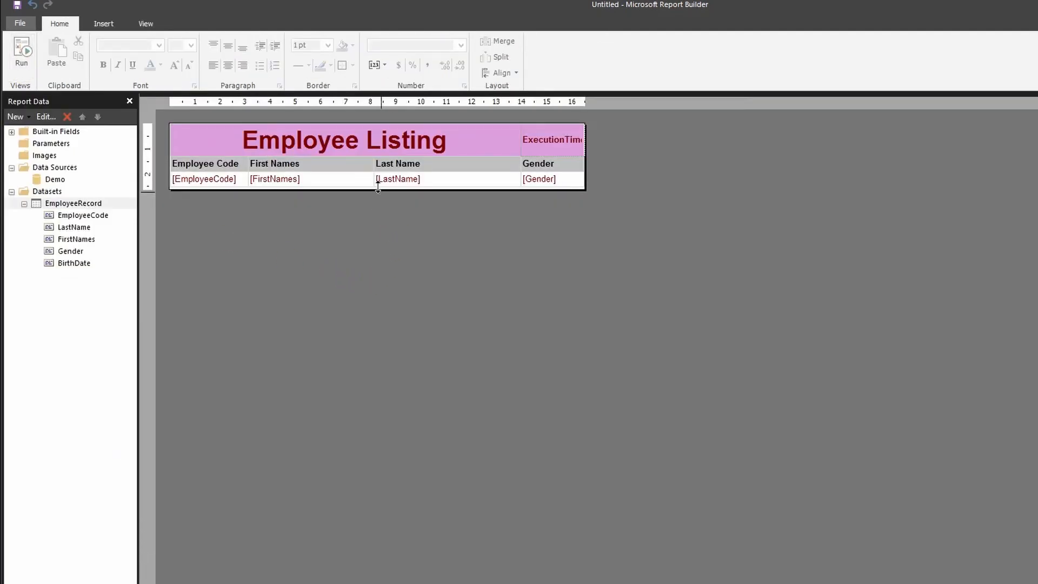
# - Reopen the employee table's Tablix properties
pyautogui.click(438, 181)
pyautogui.rightClick(163, 147)
pyautogui.click(230, 254)
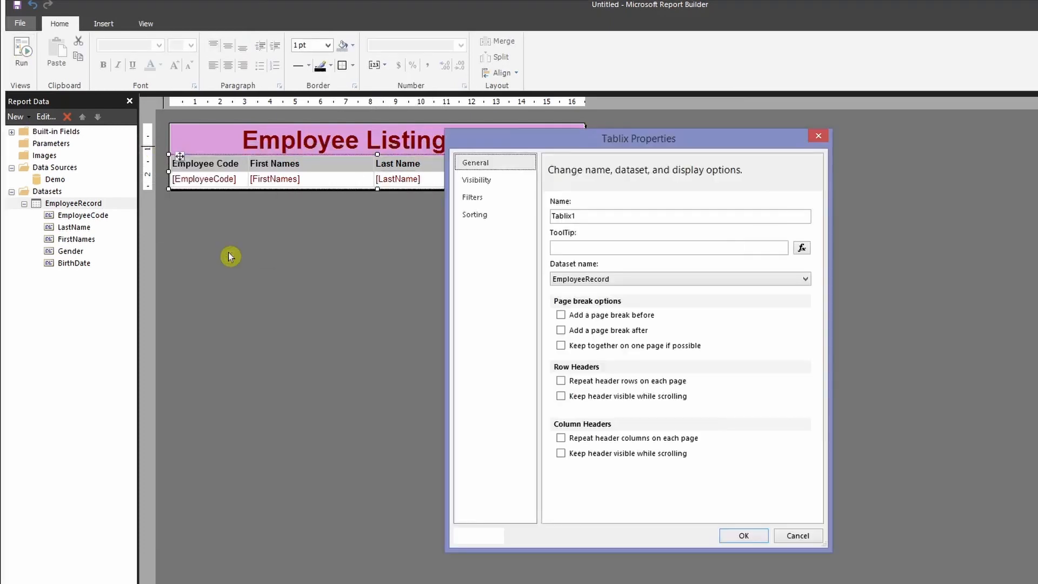
pyautogui.click(503, 215)
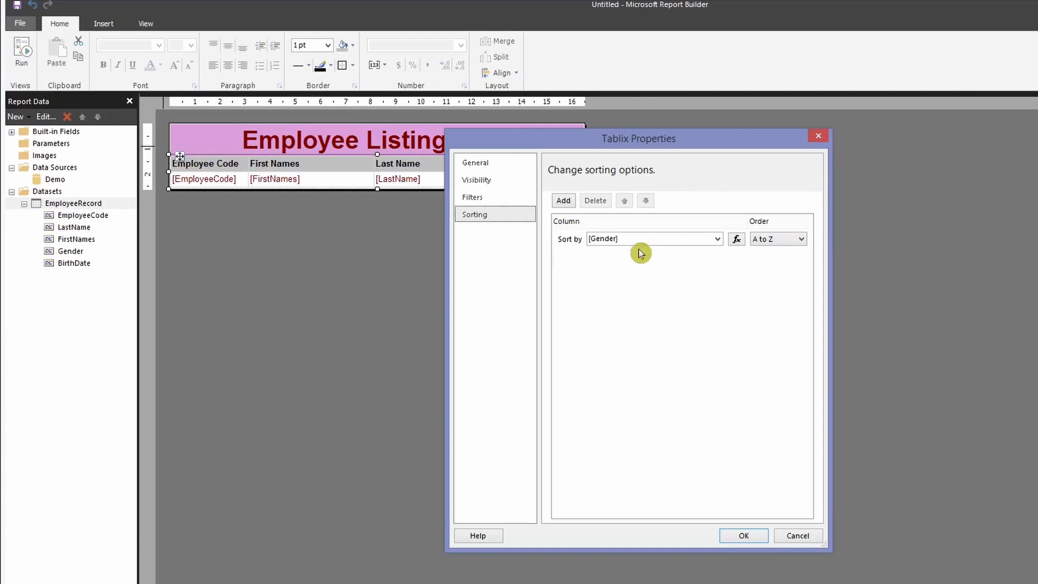
pyautogui.click(563, 200)
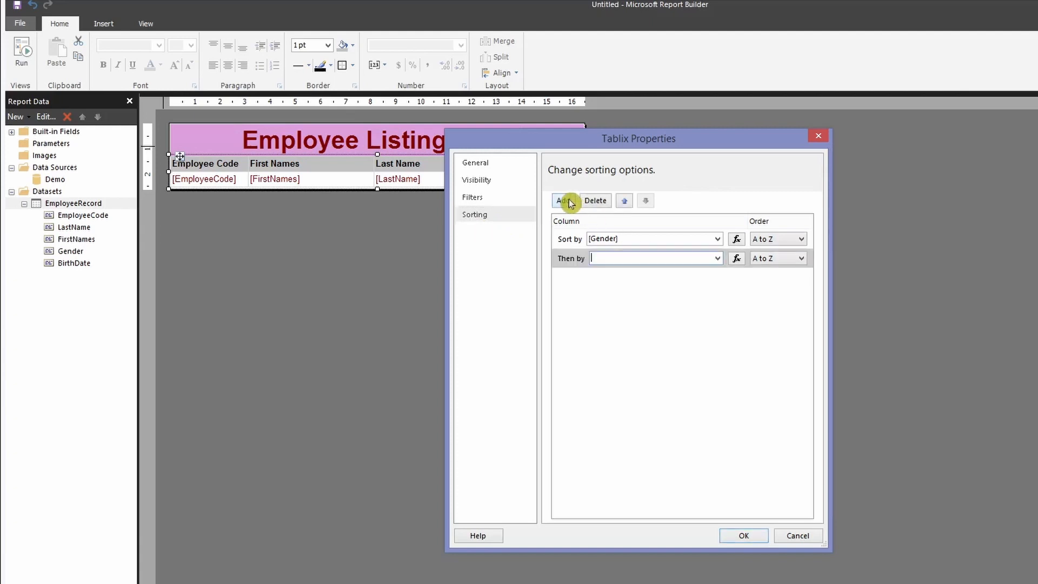
pyautogui.click(717, 259)
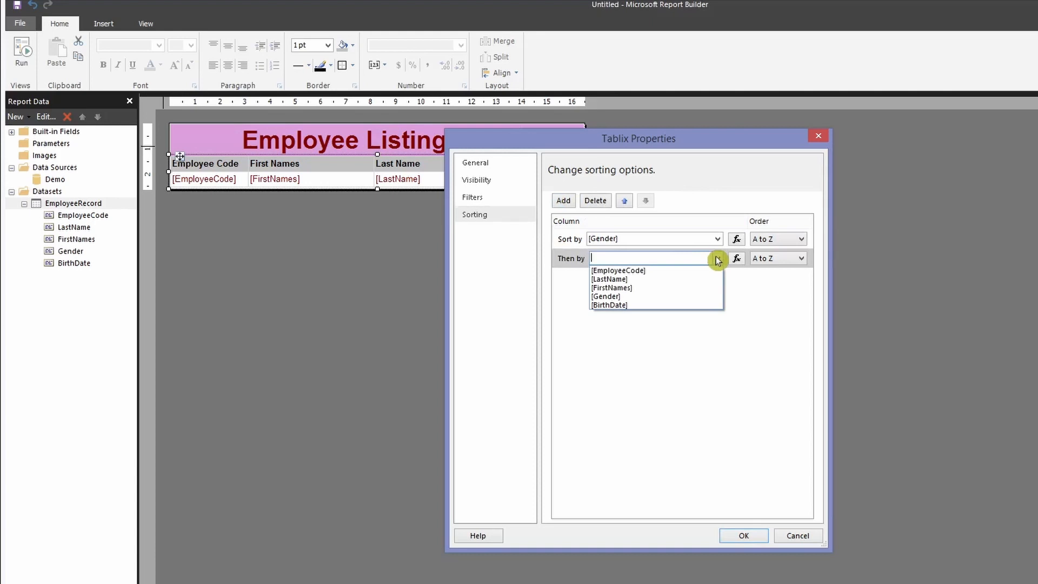
pyautogui.click(601, 204)
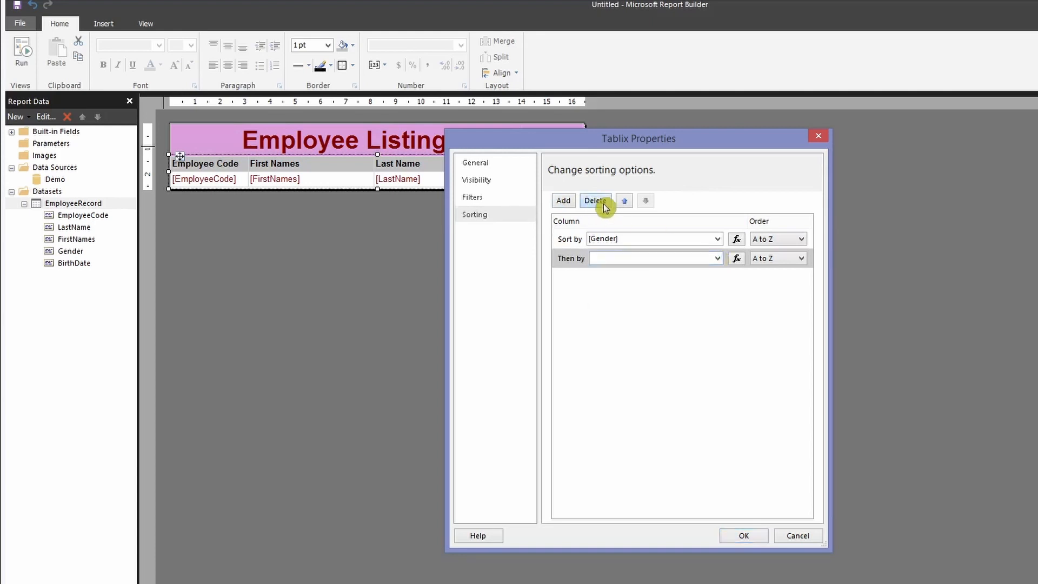
pyautogui.click(602, 205)
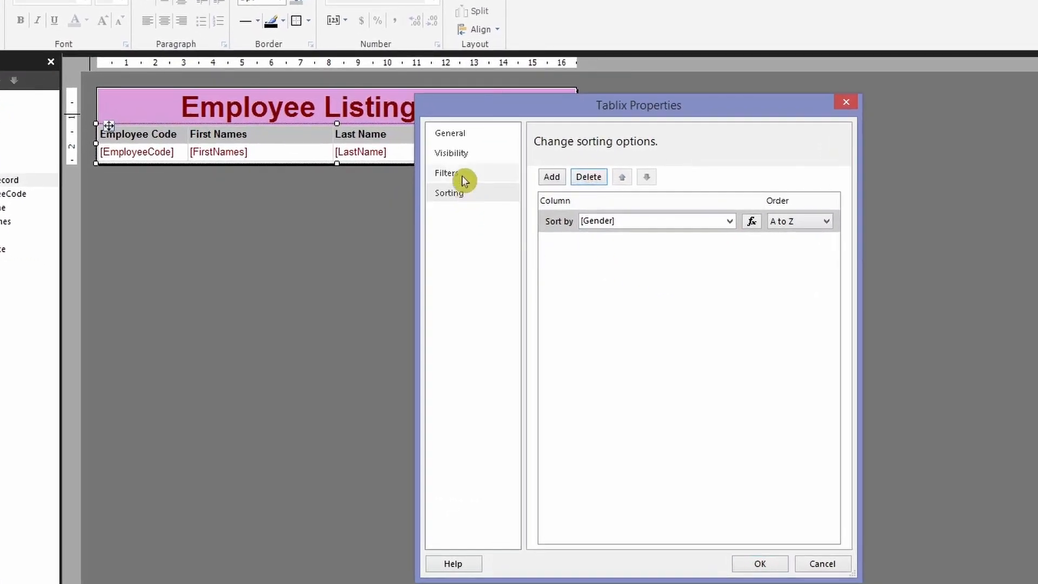
# - Add a filter to the employee table that includes only rows where Gender = Male, and apply it
pyautogui.click(460, 174)
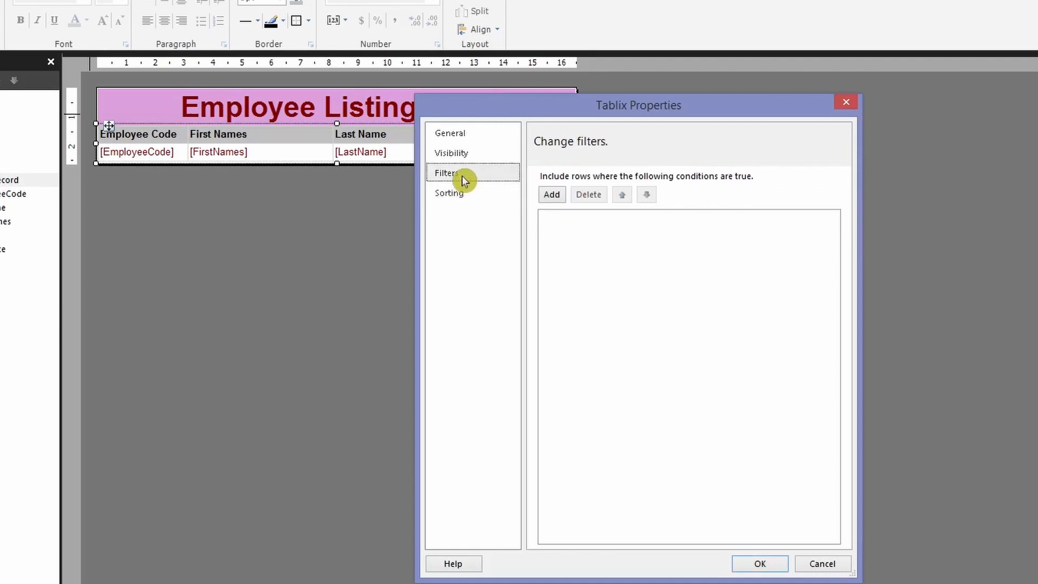
pyautogui.click(560, 200)
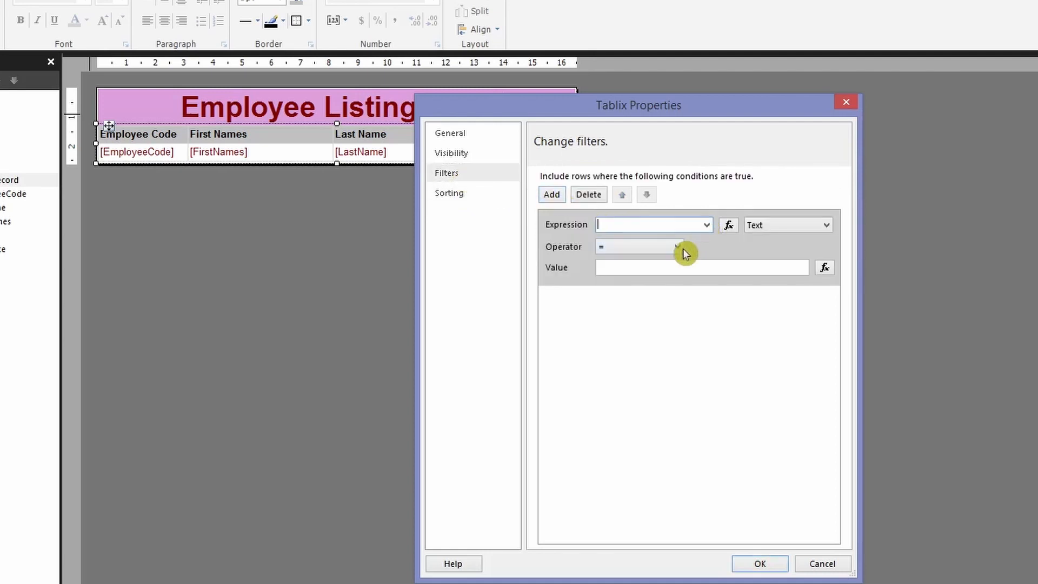
pyautogui.click(706, 225)
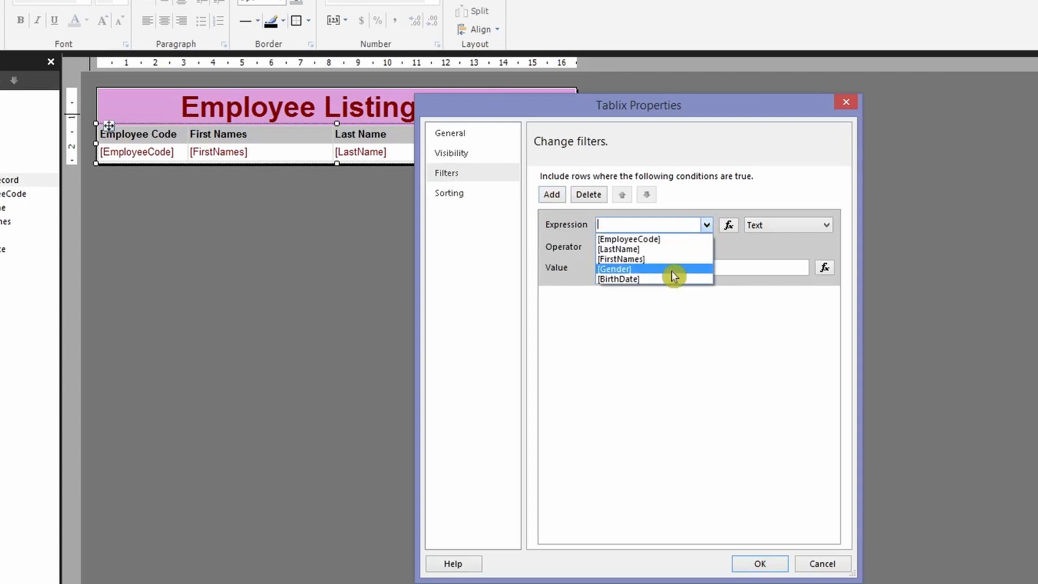
pyautogui.click(671, 269)
pyautogui.click(647, 266)
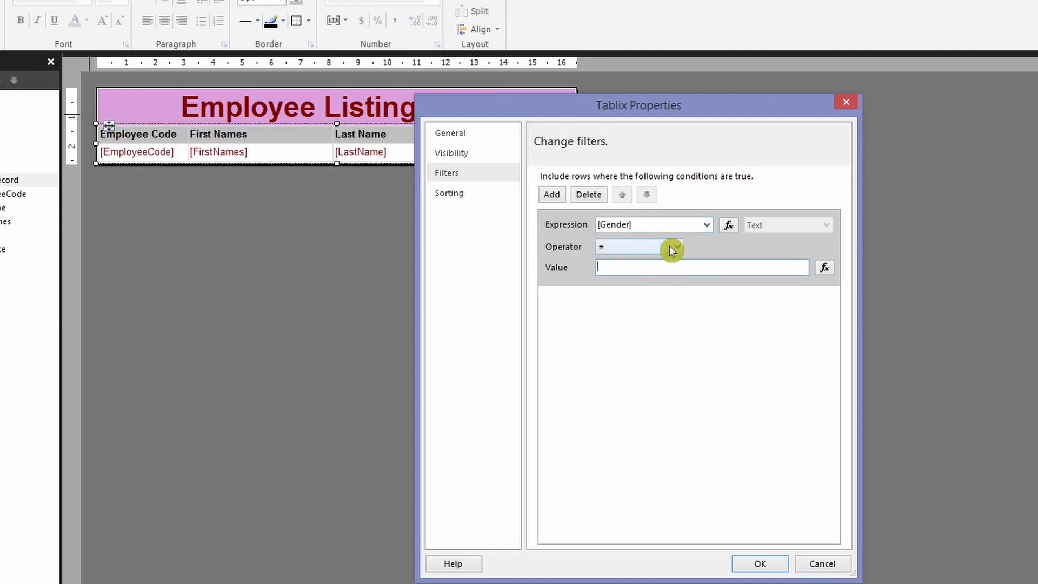
pyautogui.click(670, 248)
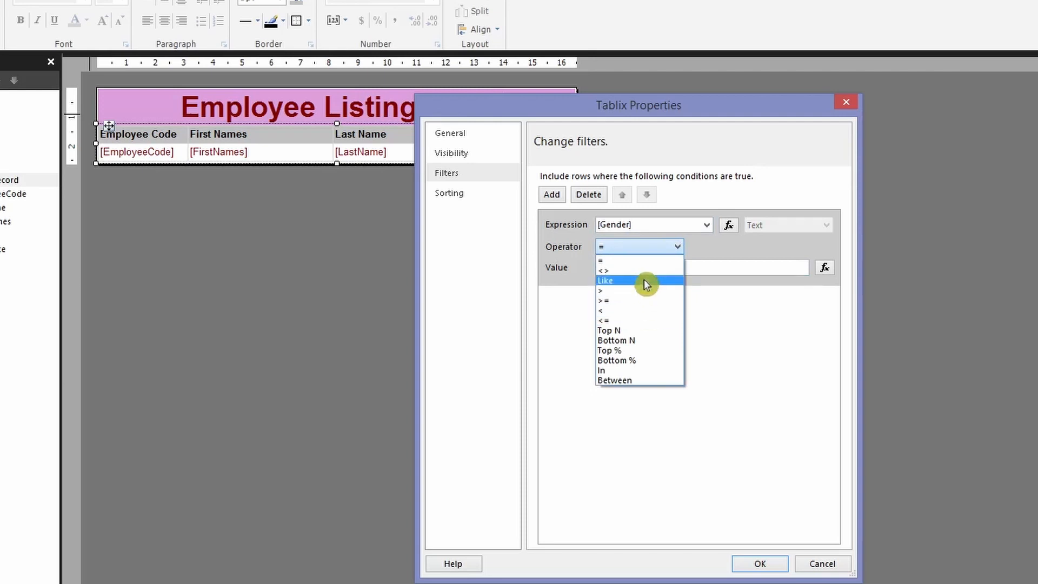
pyautogui.click(662, 249)
pyautogui.click(662, 267)
pyautogui.write('Male')
pyautogui.click(776, 562)
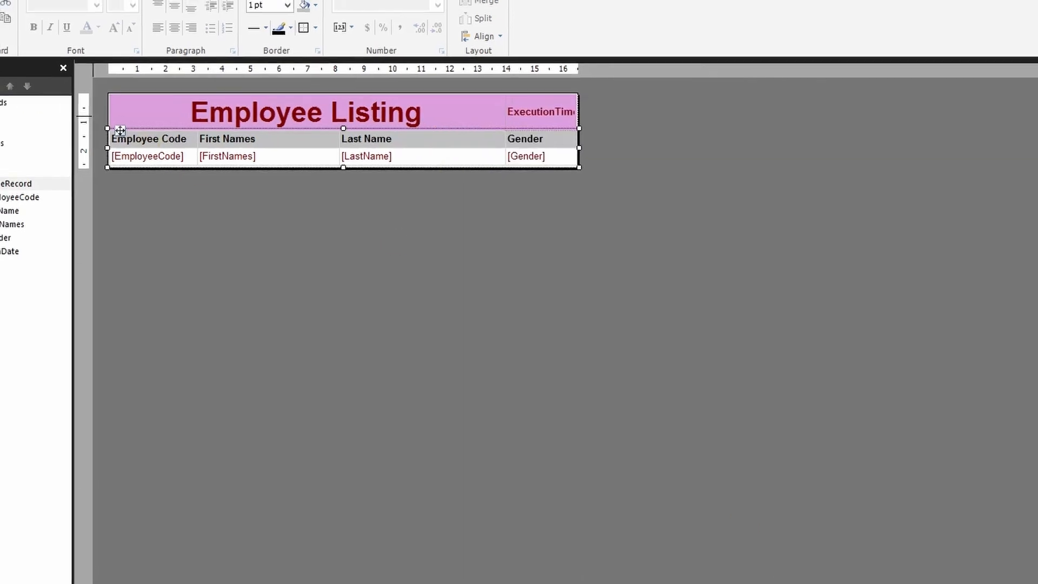
# - Run the report, look through the filtered employee rows, return to the design view and clear the table selection
pyautogui.click(24, 52)
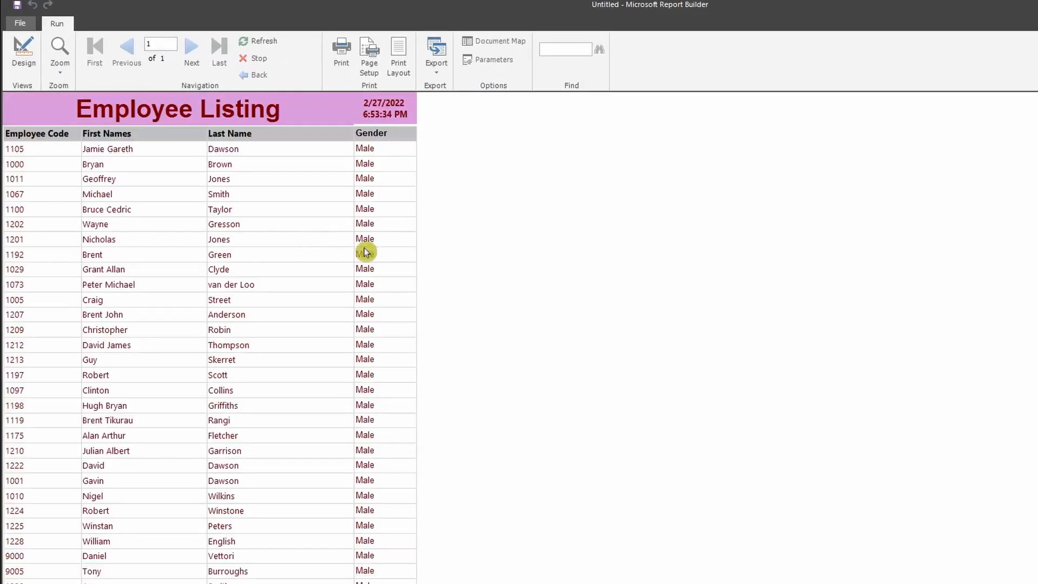
pyautogui.scroll(-3, 846, 254)
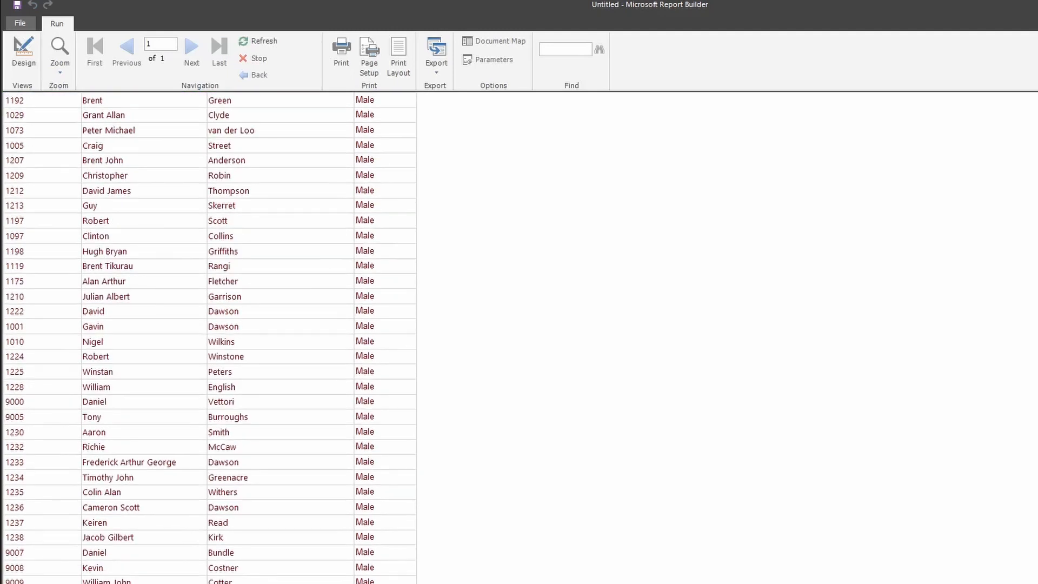
pyautogui.scroll(3, 209, 337)
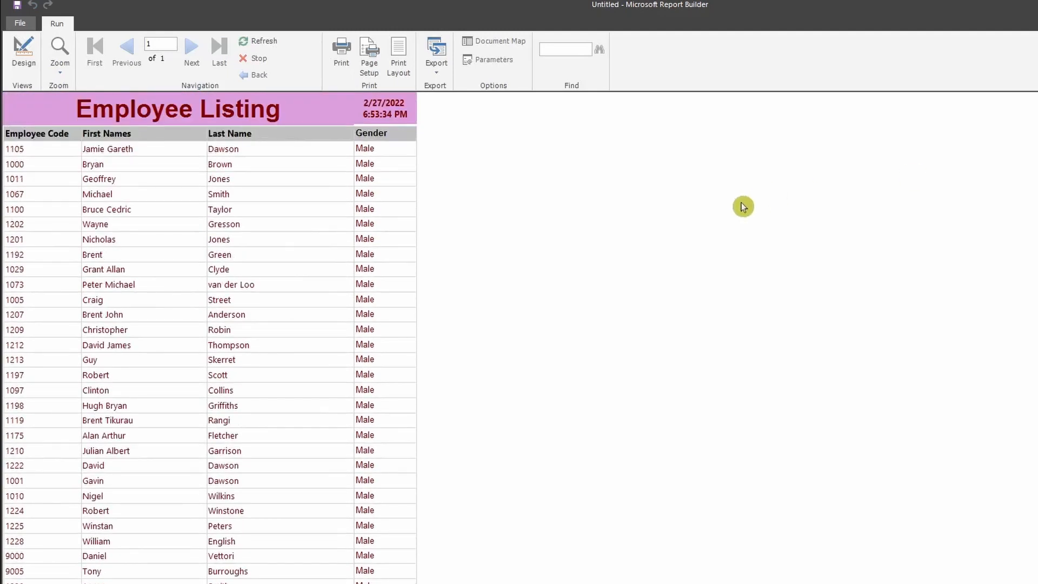
pyautogui.click(24, 51)
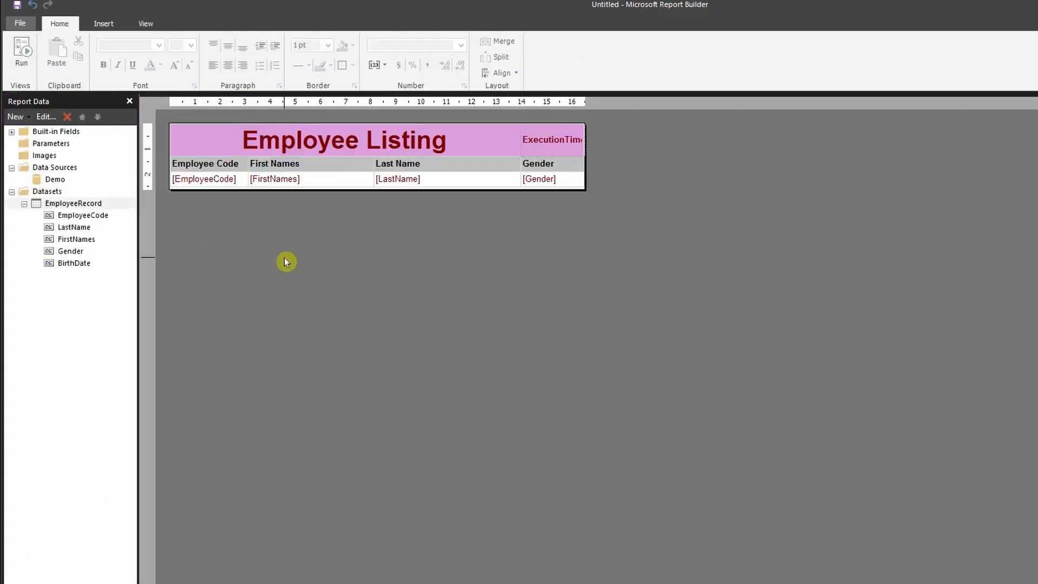
pyautogui.click(302, 331)
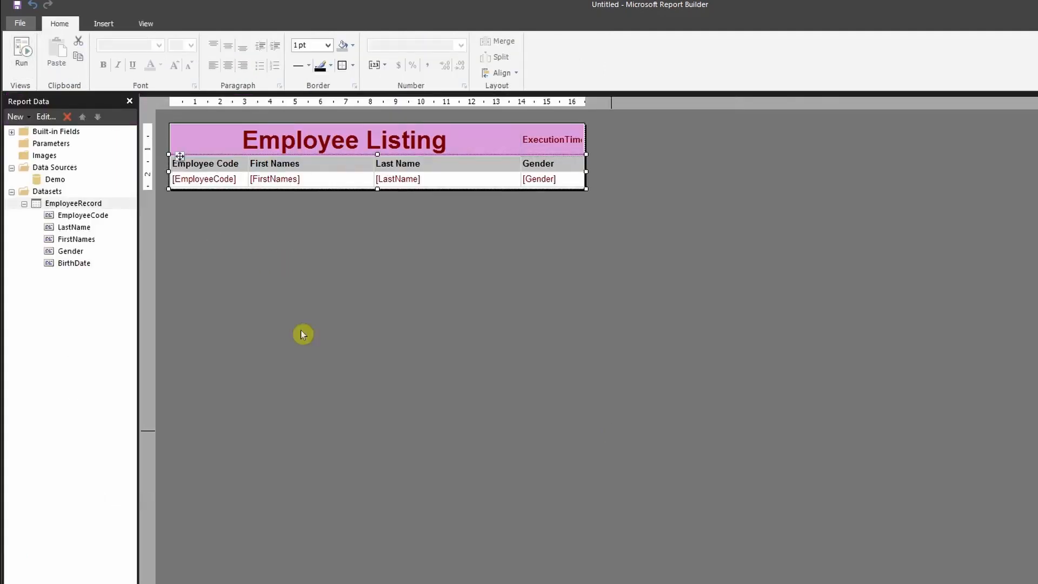
pyautogui.click(324, 305)
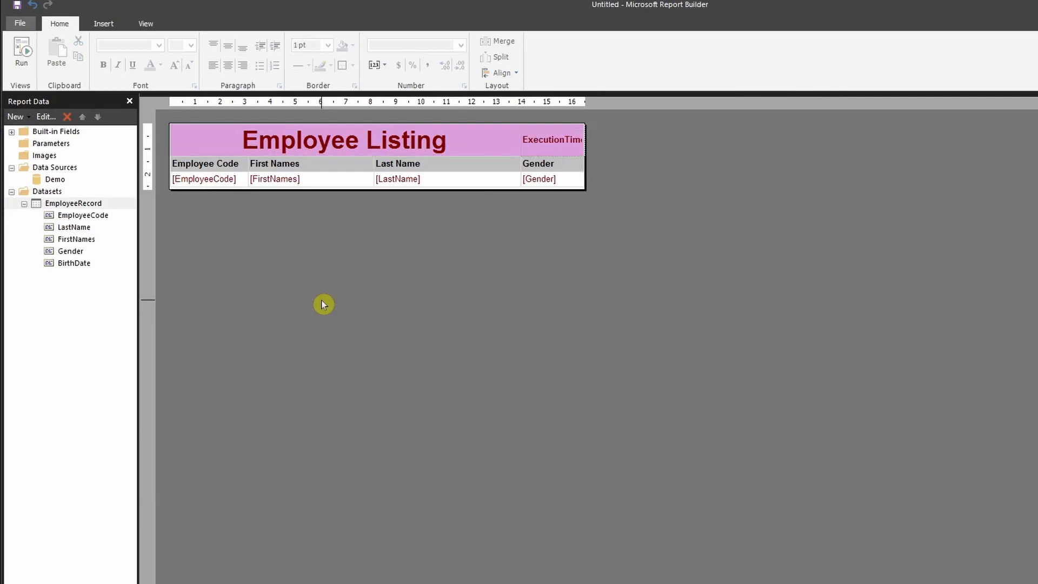
# - Save the report as EmployeeListing.rdl in the My Documents folder
pyautogui.click(21, 10)
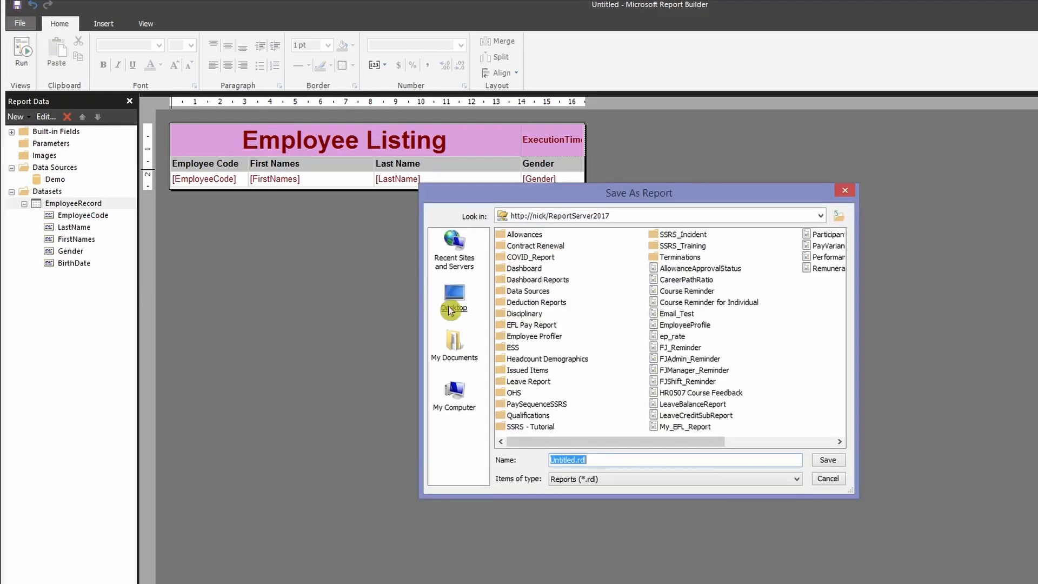
pyautogui.click(452, 307)
pyautogui.click(460, 351)
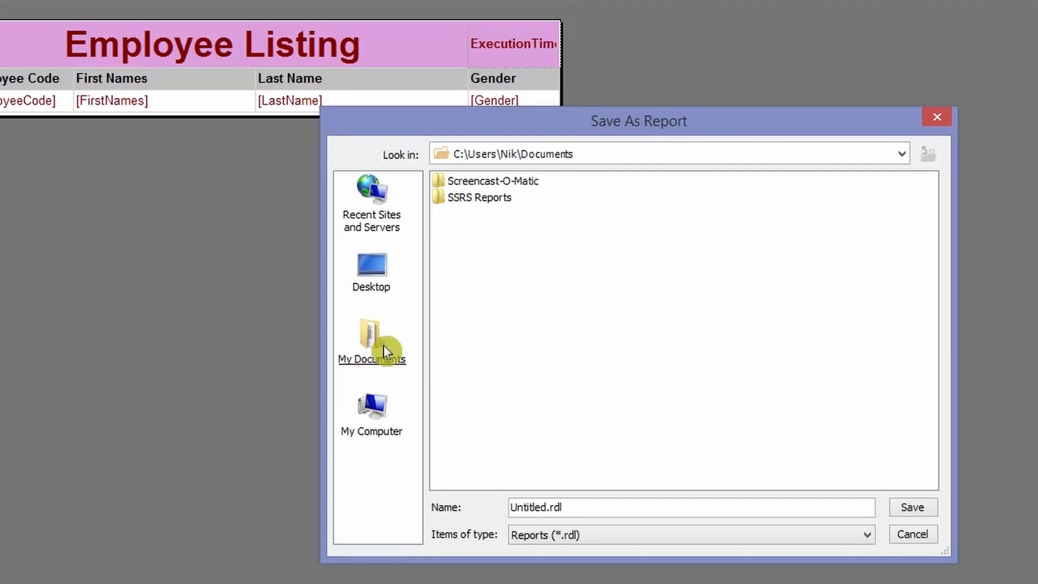
pyautogui.click(547, 507)
pyautogui.moveTo(546, 509); pyautogui.dragTo(491, 508)
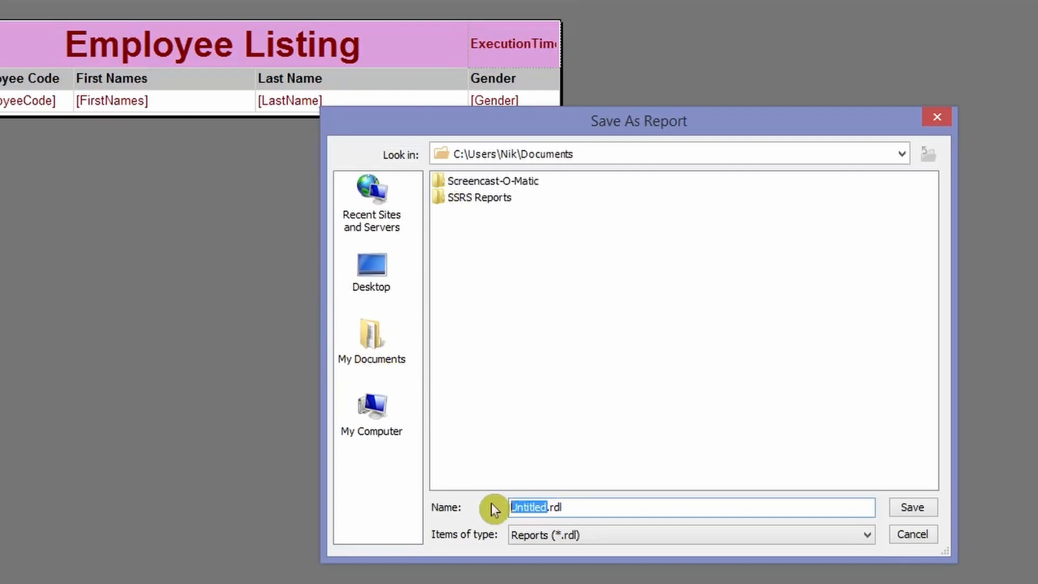
pyautogui.write('Employe')
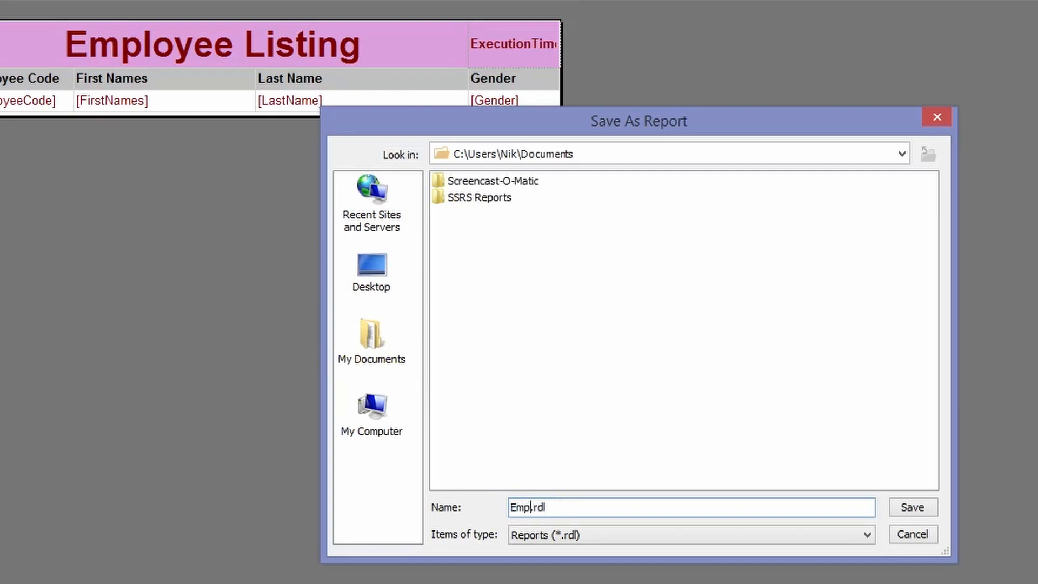
pyautogui.write('eListing')
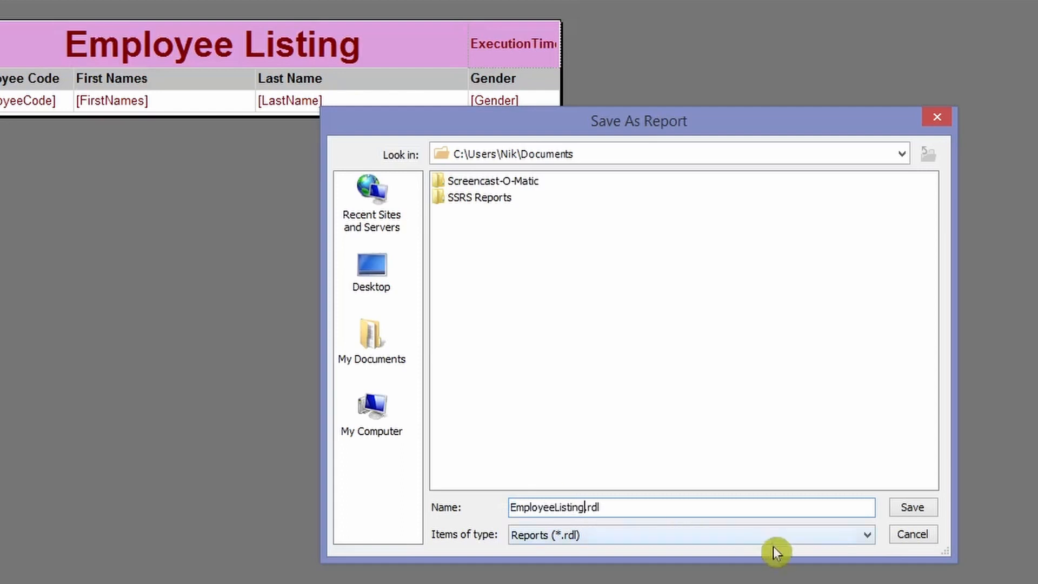
pyautogui.click(914, 506)
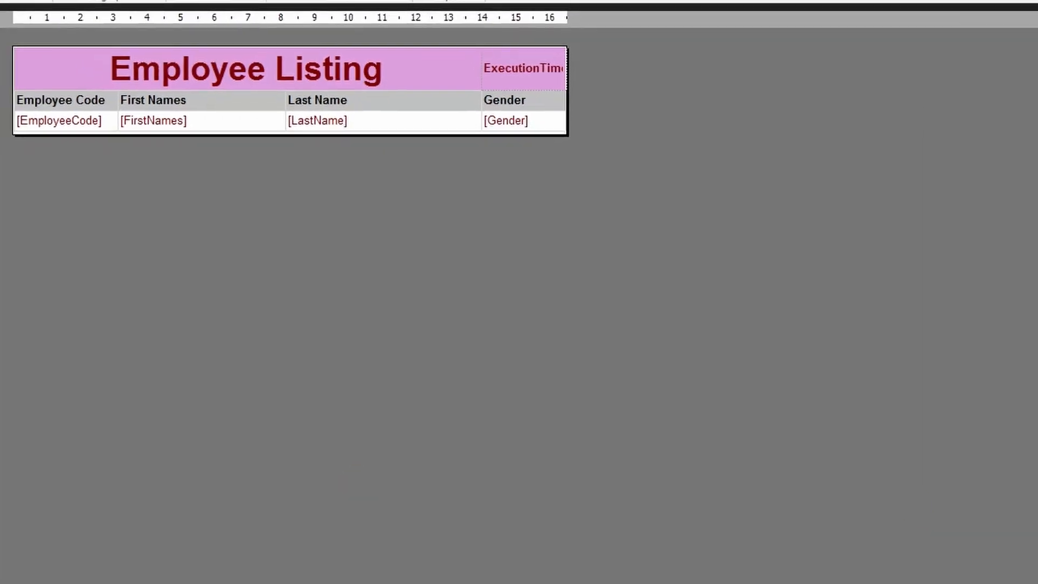
# - Switch to File Explorer and show the Documents folder to check for the saved report file
pyautogui.press('super+e')
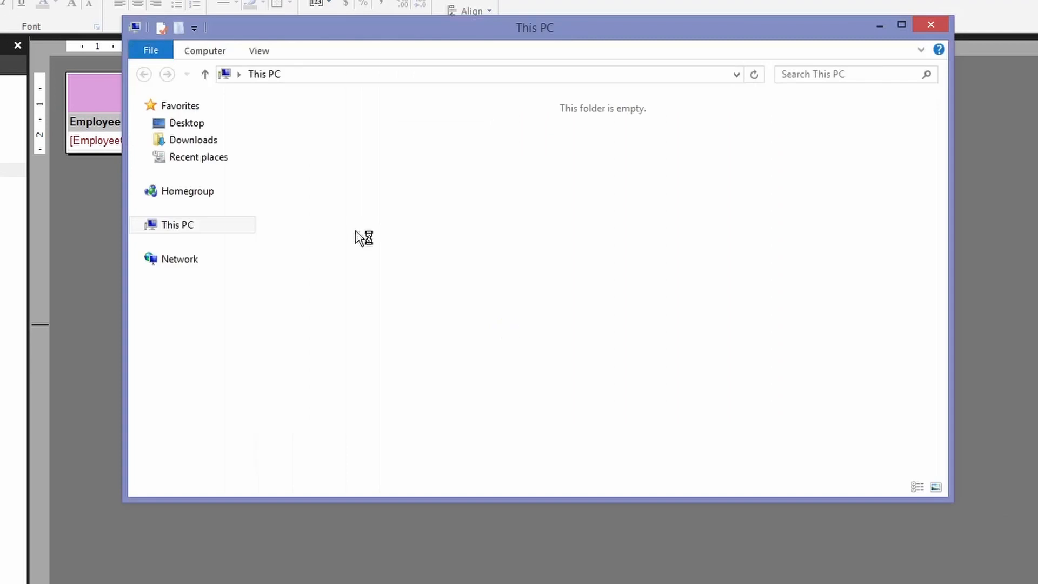
pyautogui.click(216, 223)
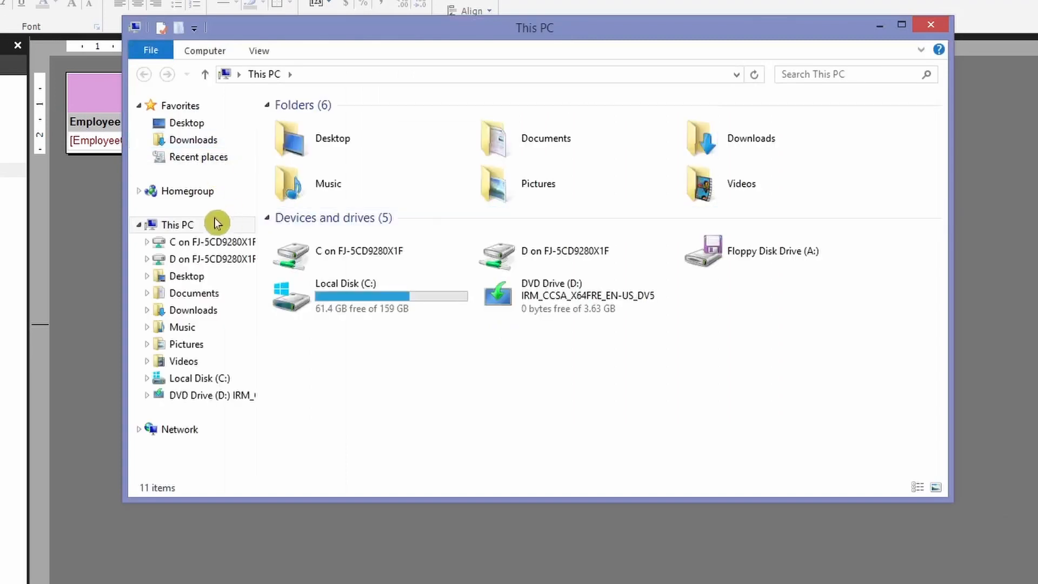
pyautogui.click(200, 293)
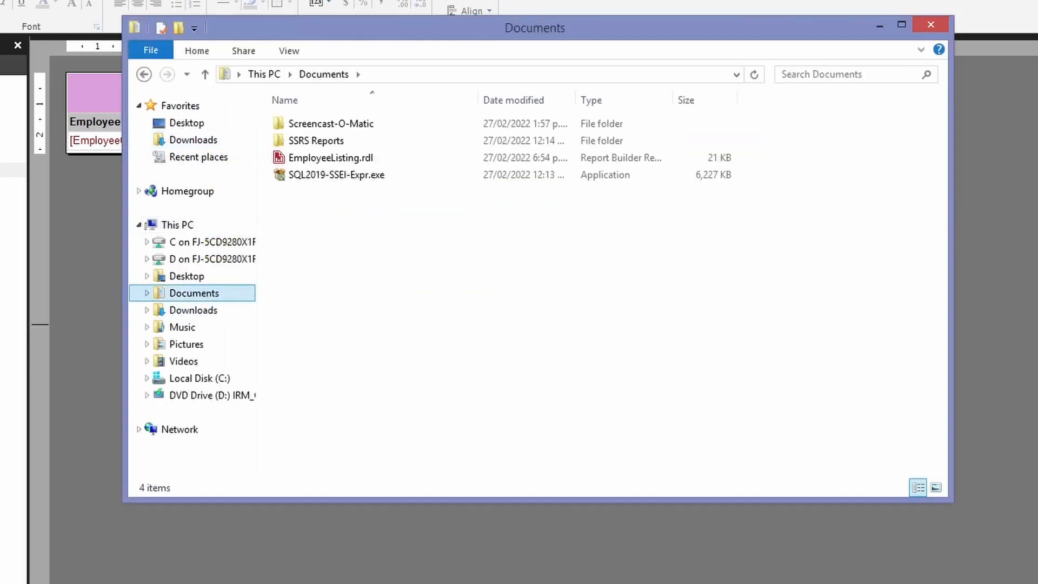